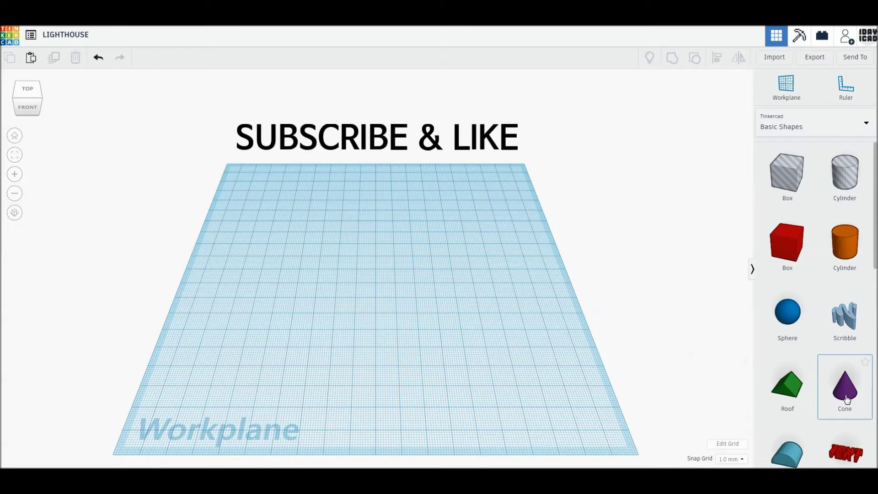
- Pick up a Cone from Basic Shapes in the empty LIGHTHOUSE workplane
{"action": "left_click", "coordinate": [846, 399]}
- Place a cone and give it top radius 8 and 8 sides, making an octagonal prism
{"action": "left_click", "coordinate": [350, 325]}
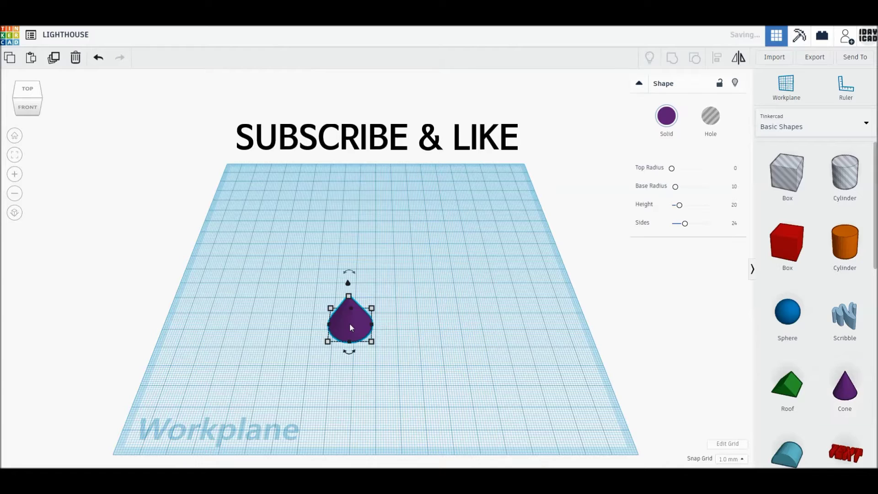
{"action": "left_click", "coordinate": [391, 380]}
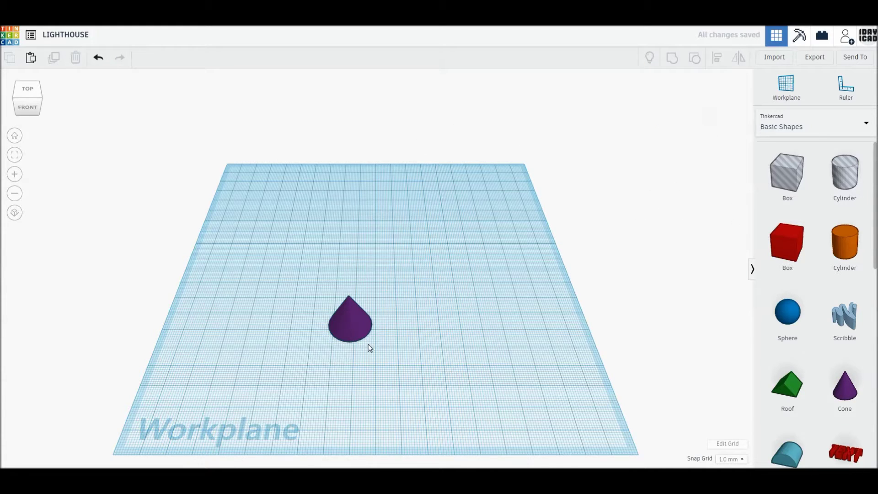
{"action": "middle_click_drag", "start_coordinate": [370, 347], "coordinate": [352, 328]}
{"action": "key", "text": "ctrl+a"}
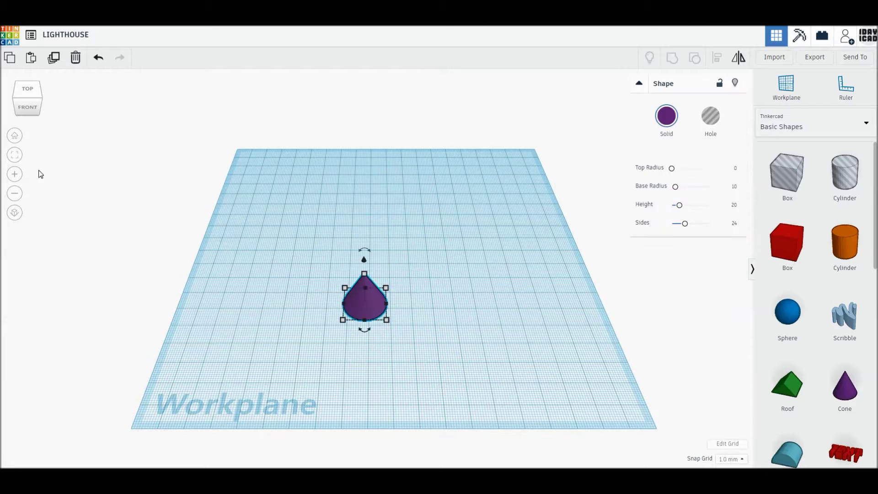
{"action": "left_click", "coordinate": [15, 157]}
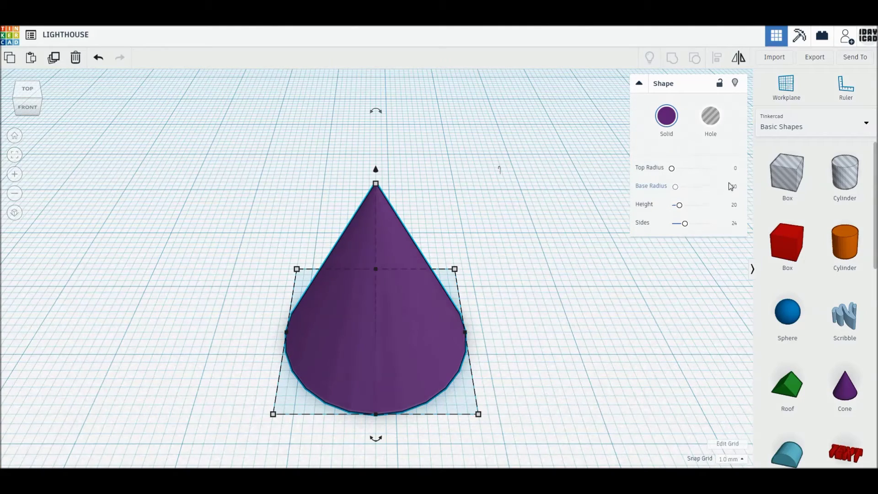
{"action": "key", "text": "Return"}
{"action": "left_click", "coordinate": [735, 224]}
{"action": "type", "text": "8"}
{"action": "key", "text": "Return"}
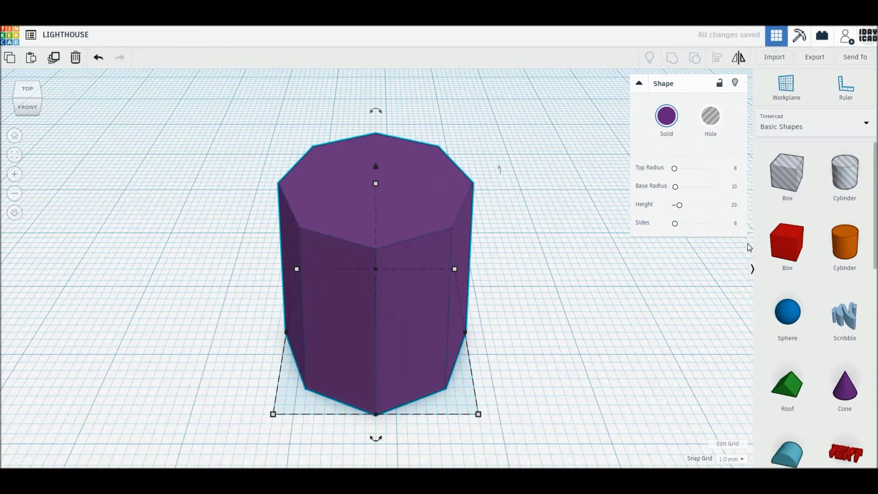
{"action": "left_click_drag", "start_coordinate": [376, 438], "coordinate": [421, 422]}
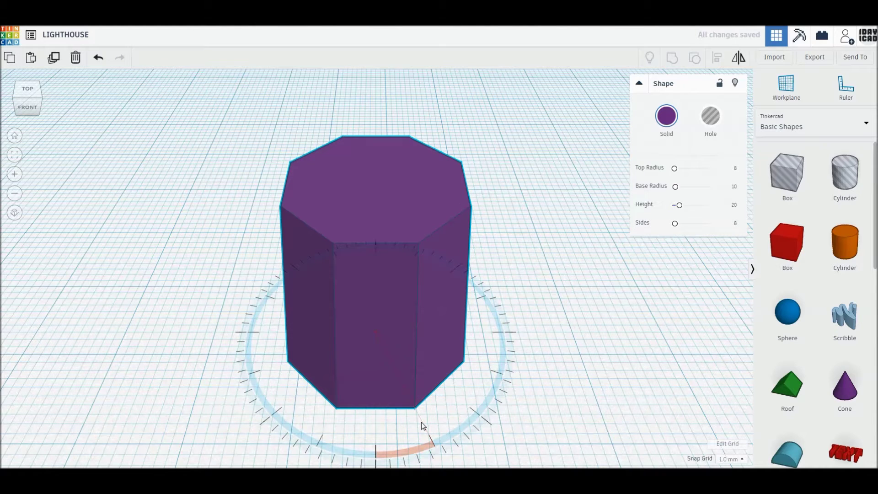
- Undo the prism's rotation and turn it about its vertical axis again
{"action": "scroll", "coordinate": [424, 355], "scroll_direction": "up", "scroll_amount": 3}
{"action": "scroll", "coordinate": [424, 351], "scroll_direction": "down", "scroll_amount": 3}
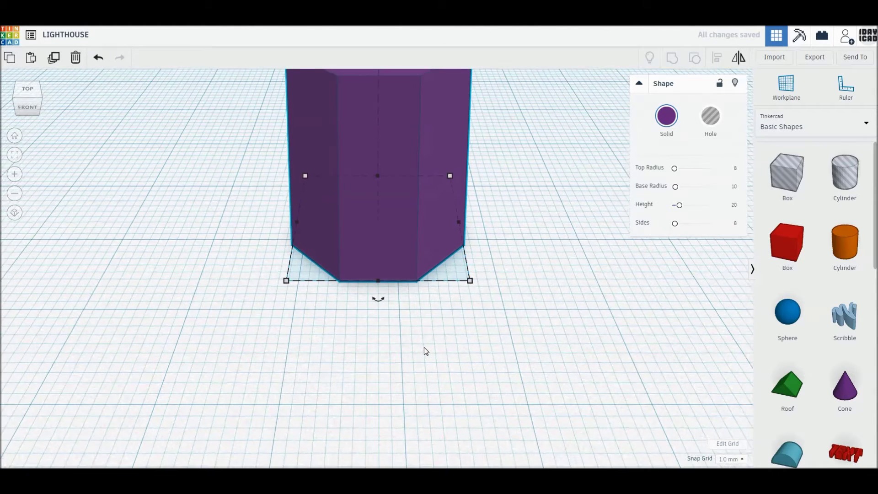
{"action": "scroll", "coordinate": [424, 351], "scroll_direction": "down", "scroll_amount": 2}
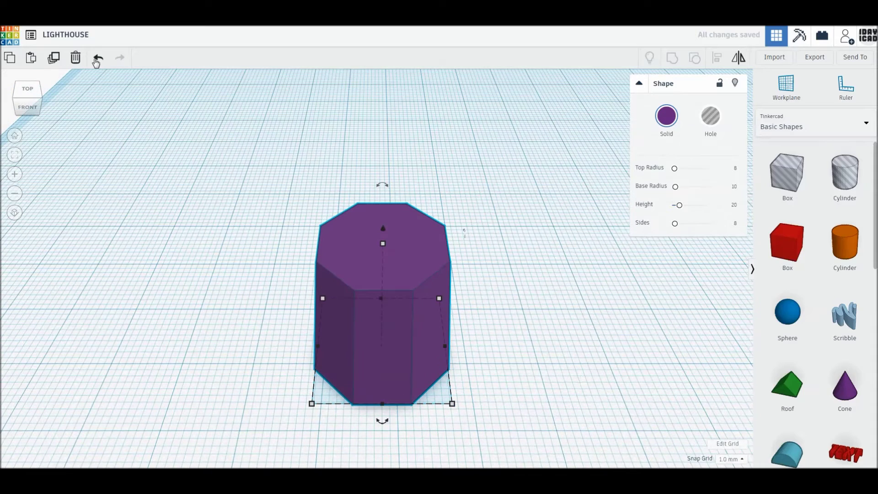
{"action": "left_click", "coordinate": [96, 59]}
{"action": "left_click_drag", "start_coordinate": [382, 421], "coordinate": [413, 412]}
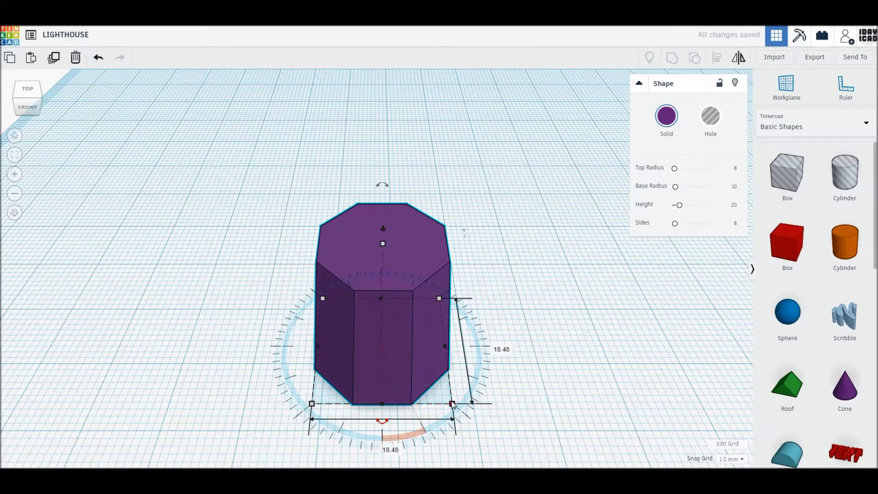
- Resize the prism's footprint from 18.48 mm to 20 by 20 mm
{"action": "left_click", "coordinate": [492, 348]}
{"action": "type", "text": "20"}
{"action": "key", "text": "Return"}
{"action": "key", "text": "f"}
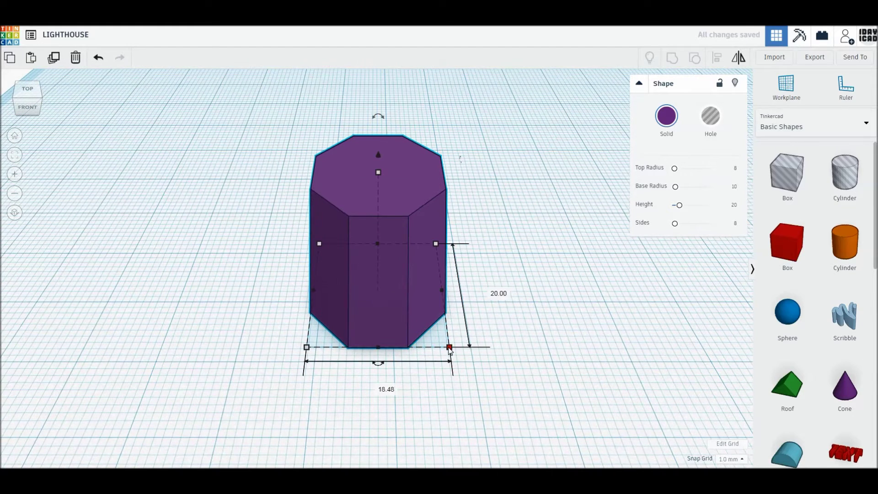
{"action": "left_click", "coordinate": [416, 394]}
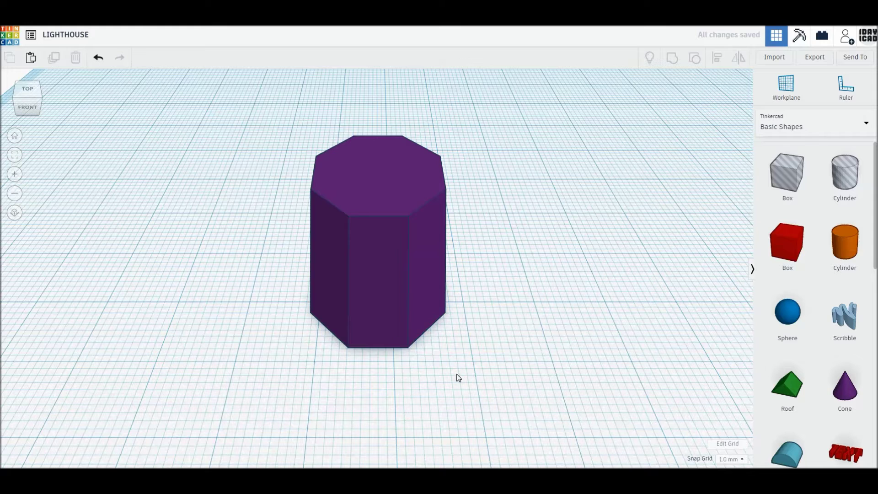
{"action": "key", "text": "ctrl+a"}
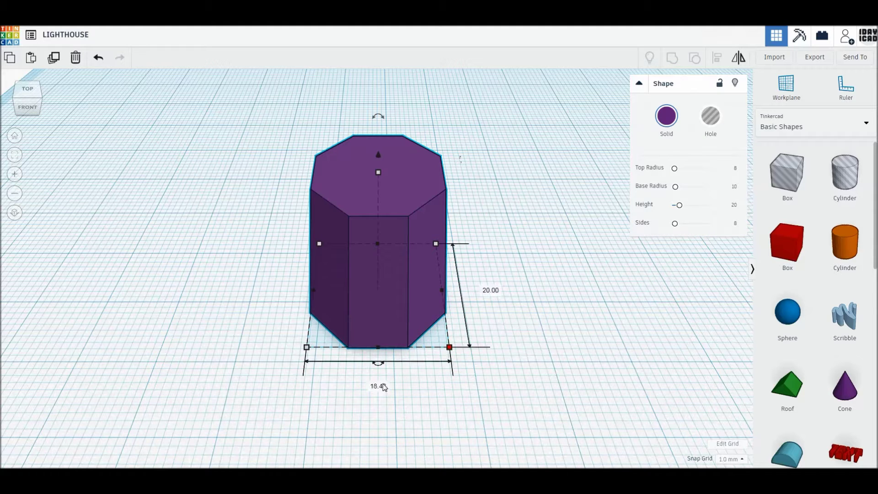
{"action": "key", "text": "Return"}
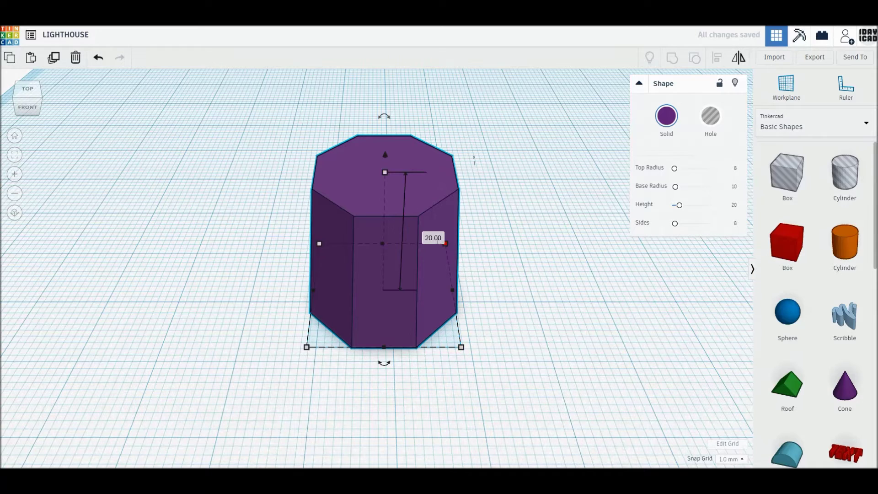
- Set the prism height to 30 mm and move it back and to the right
{"action": "left_click", "coordinate": [438, 239]}
{"action": "type", "text": "30"}
{"action": "key", "text": "Return"}
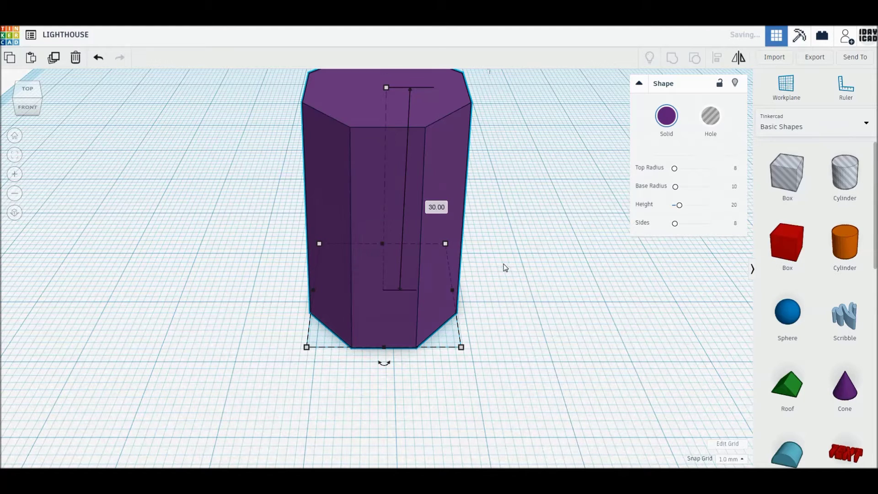
{"action": "scroll", "coordinate": [502, 264], "scroll_direction": "down", "scroll_amount": 2}
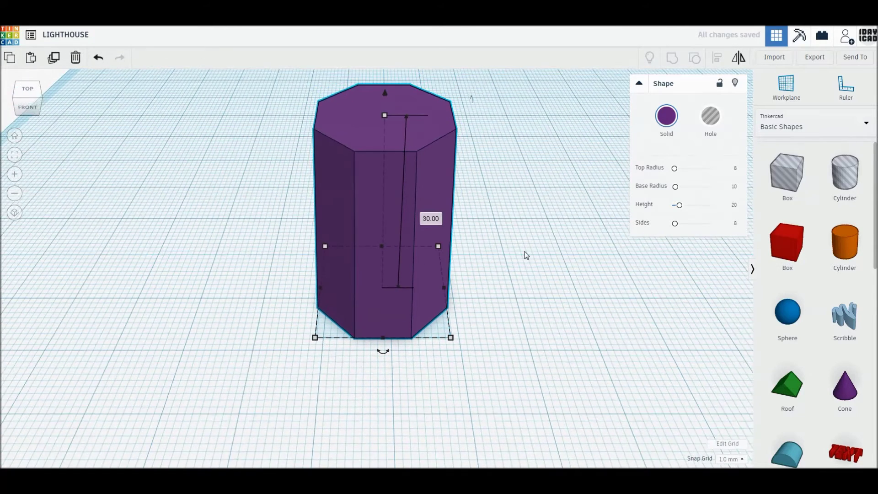
{"action": "scroll", "coordinate": [525, 255], "scroll_direction": "down", "scroll_amount": 3}
{"action": "mouse_move", "coordinate": [339, 349]}
{"action": "left_mouse_down"}
{"action": "mouse_move", "coordinate": [418, 326]}
{"action": "mouse_move", "coordinate": [405, 325]}
{"action": "left_mouse_up"}
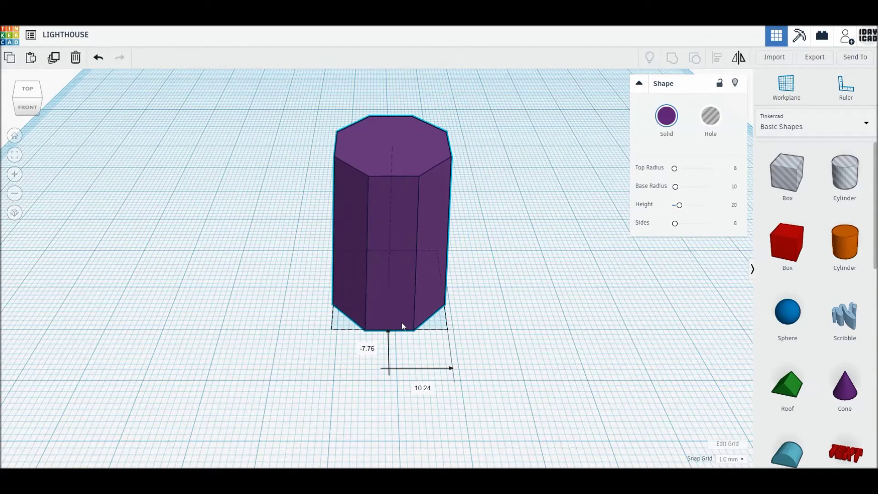
- Colour the prism light grey and place a box hole to its left
{"action": "left_click", "coordinate": [666, 116]}
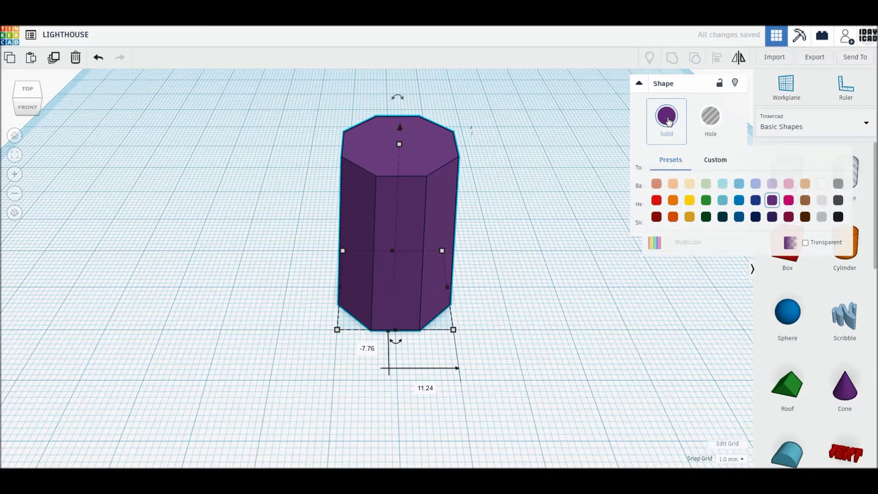
{"action": "left_click", "coordinate": [822, 201]}
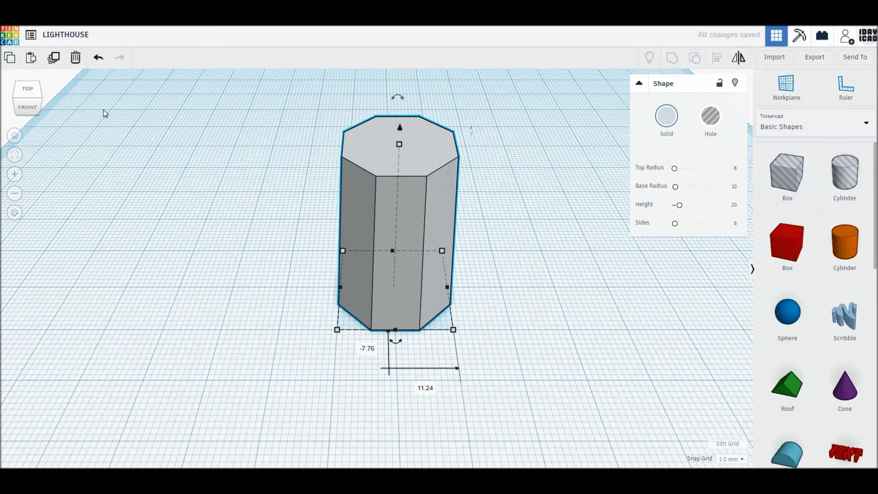
{"action": "left_click_drag", "start_coordinate": [790, 186], "coordinate": [255, 335]}
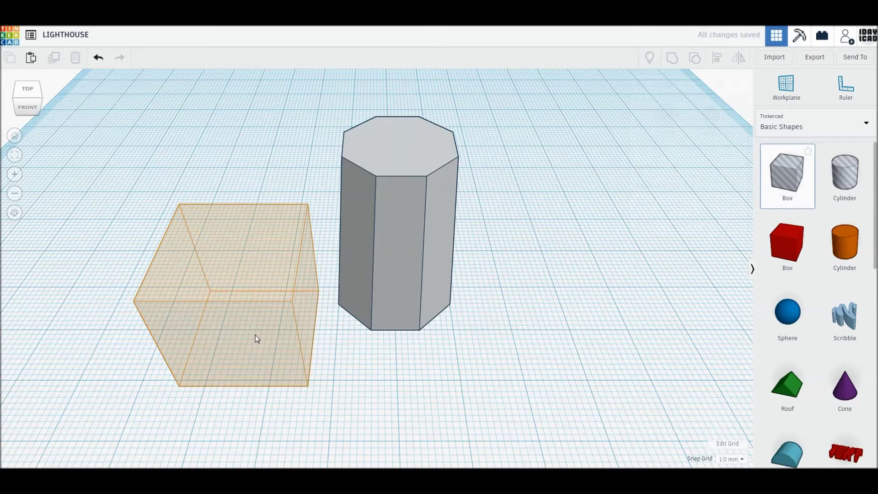
- Make the box hole 10 mm tall and place a duplicate prism to the right
{"action": "left_click", "coordinate": [229, 248]}
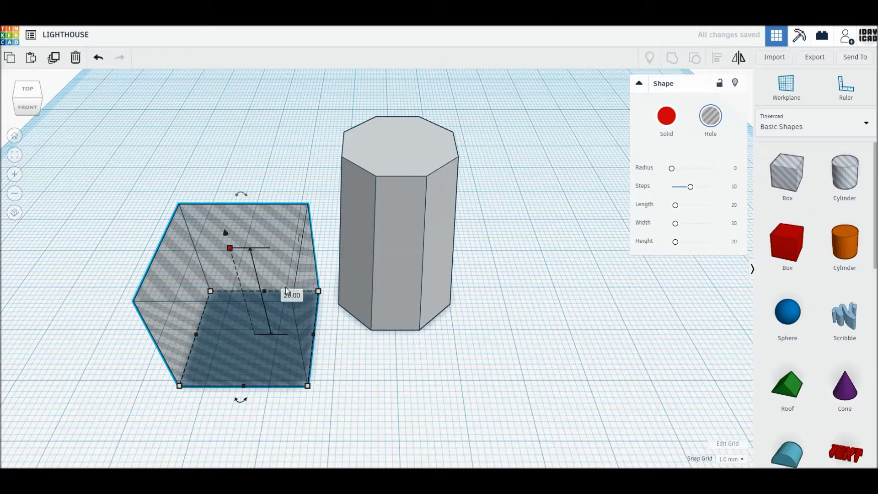
{"action": "type", "text": "10"}
{"action": "key", "text": "Return"}
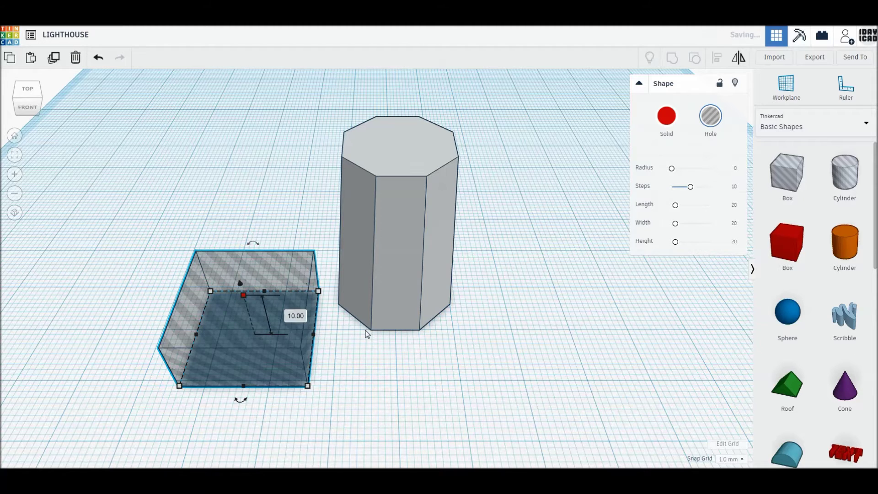
{"action": "left_click", "coordinate": [394, 300]}
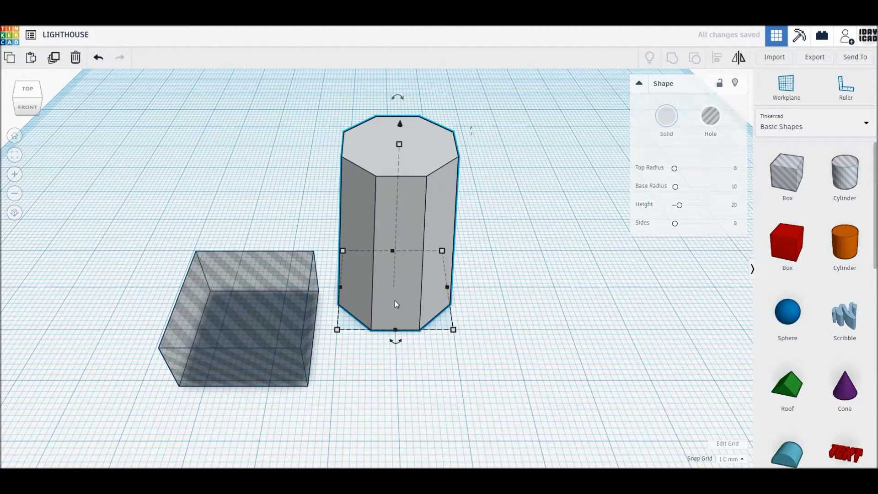
{"action": "left_click", "coordinate": [51, 58]}
{"action": "left_click_drag", "start_coordinate": [404, 305], "coordinate": [580, 300]}
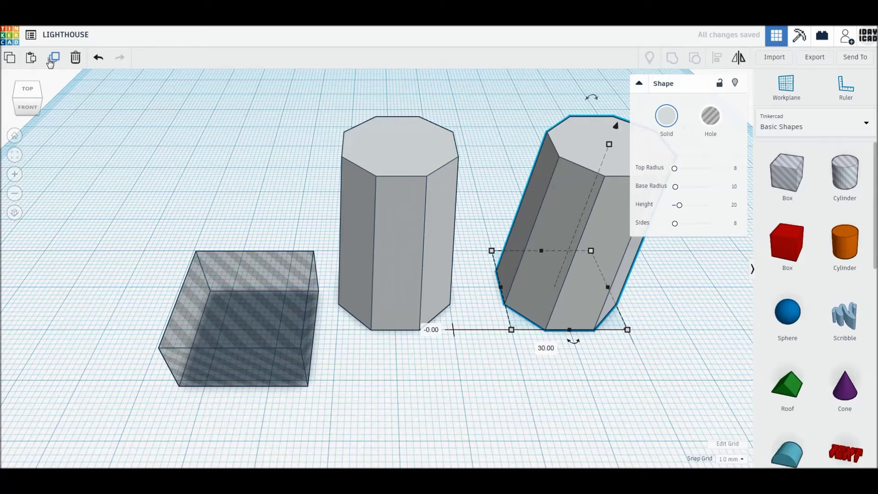
{"action": "middle_click_drag", "start_coordinate": [414, 305], "coordinate": [345, 330]}
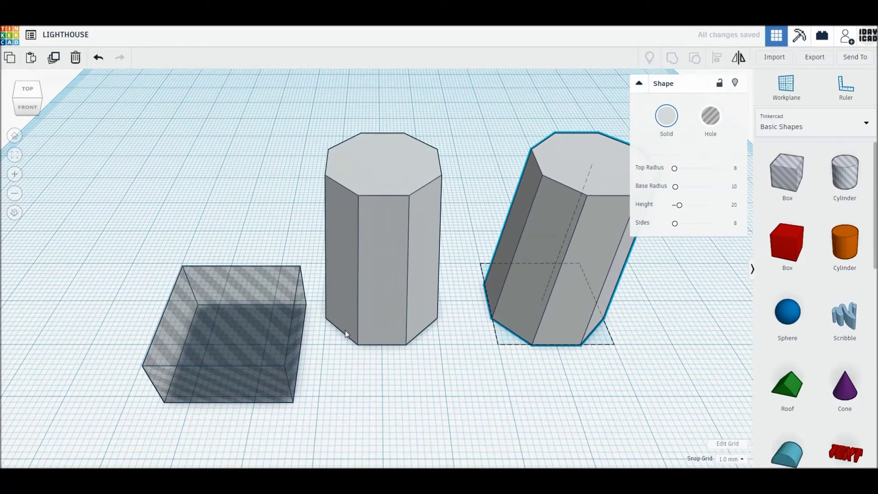
{"action": "left_click", "coordinate": [232, 339]}
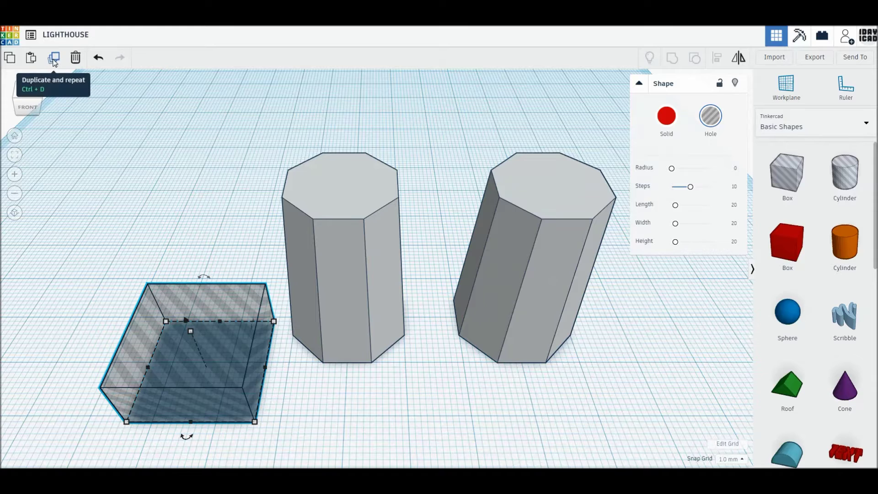
- Duplicate the box hole twice, moving a copy under the right prism
{"action": "left_click", "coordinate": [53, 62]}
{"action": "left_click_drag", "start_coordinate": [196, 383], "coordinate": [511, 374]}
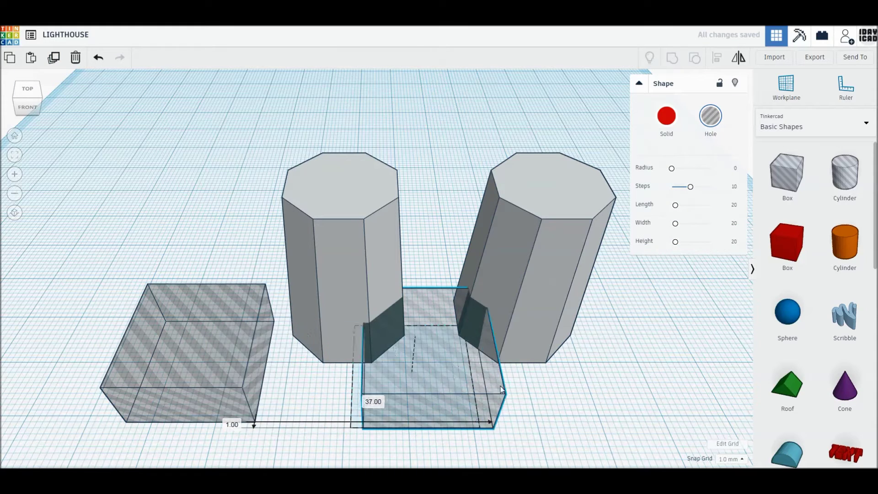
{"action": "left_click", "coordinate": [51, 65]}
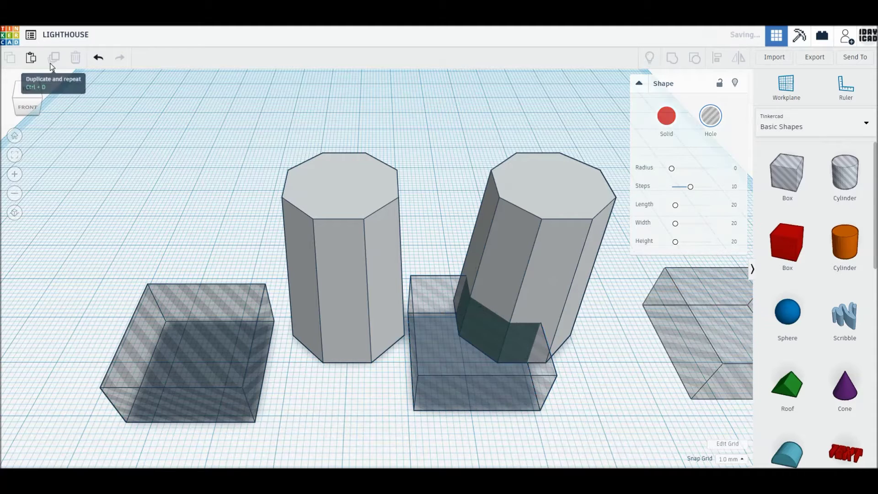
{"action": "left_click", "coordinate": [630, 371]}
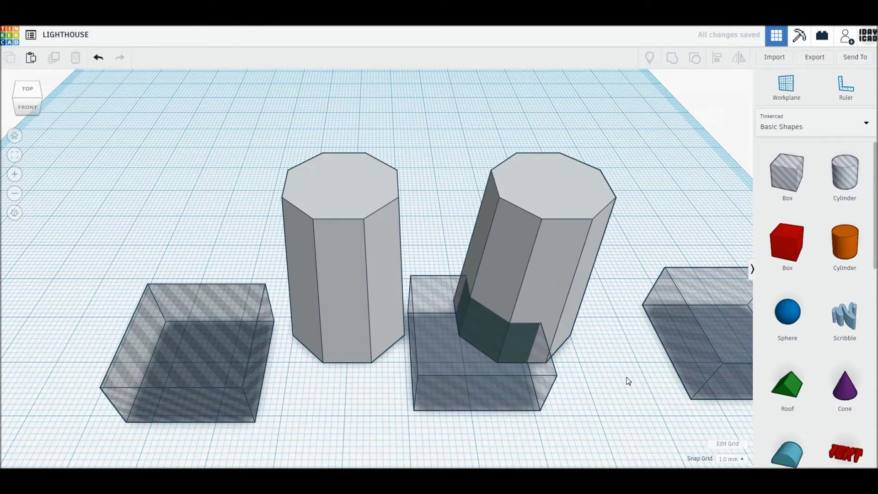
- Move the other hole box beside the right prism and set its offset to 20 mm
{"action": "left_click_drag", "start_coordinate": [677, 375], "coordinate": [560, 393]}
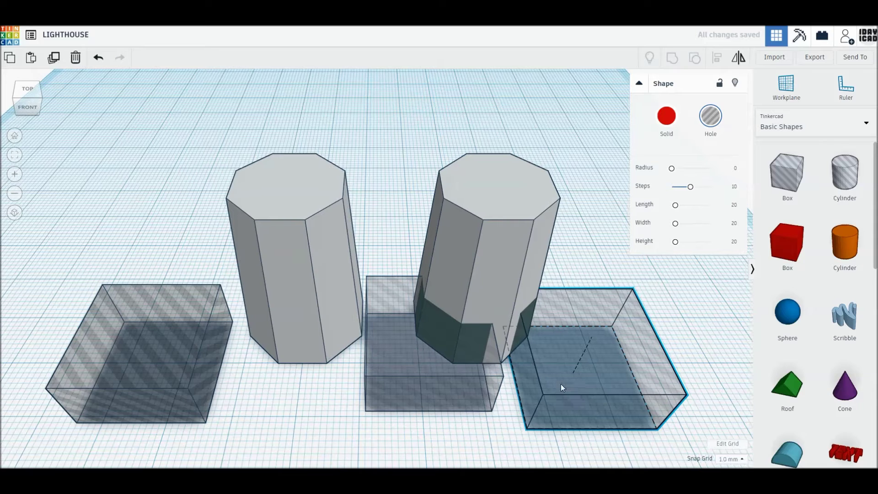
{"action": "left_click_drag", "start_coordinate": [595, 327], "coordinate": [611, 305]}
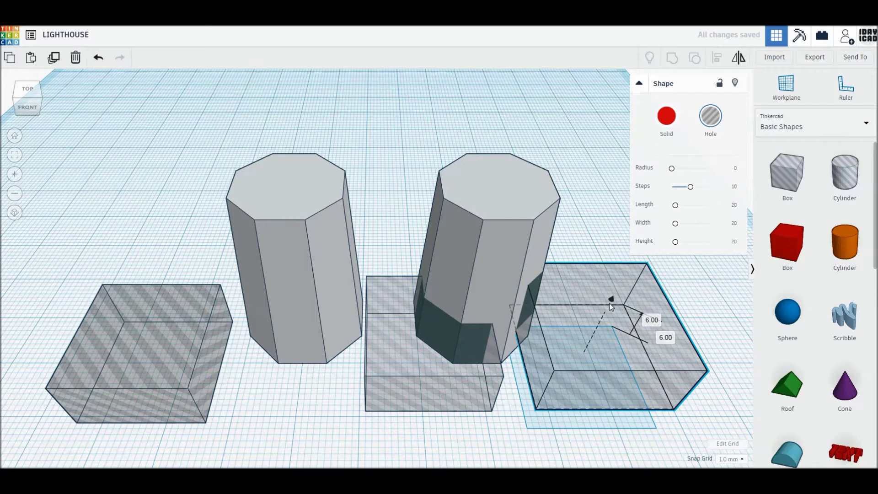
{"action": "left_click", "coordinate": [665, 337]}
{"action": "type", "text": "20"}
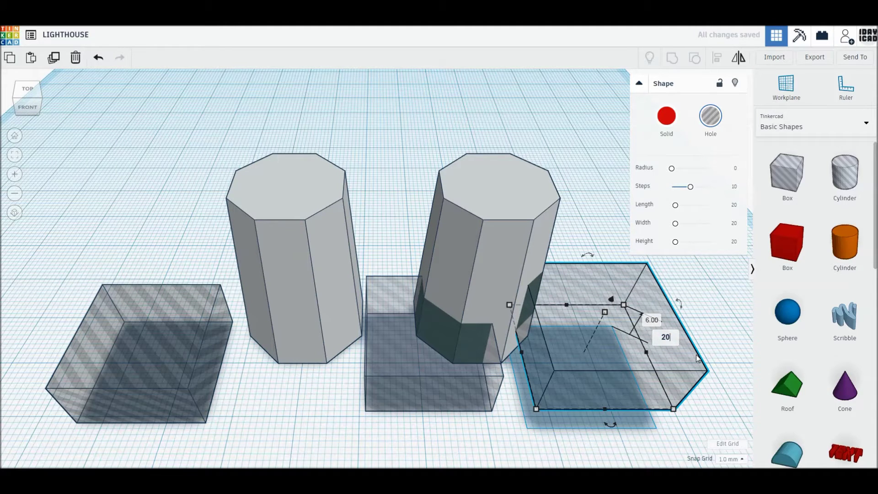
{"action": "key", "text": "Return"}
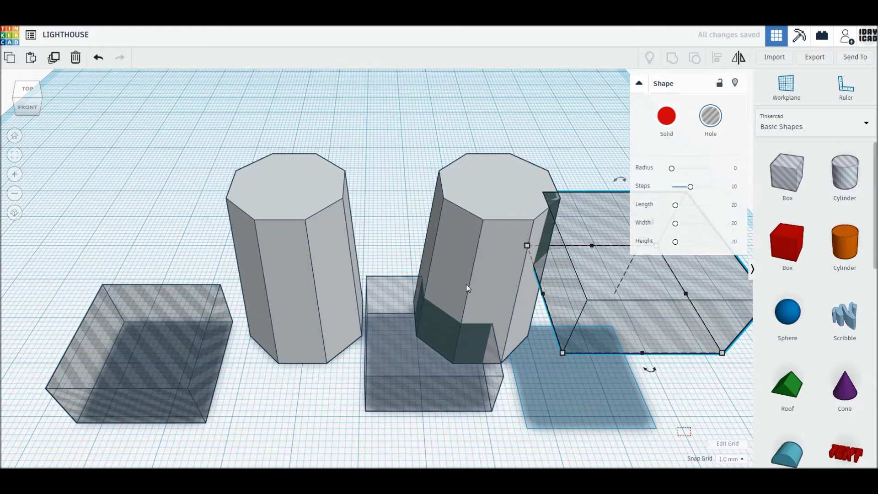
{"action": "left_click", "coordinate": [449, 273], "text": "shift"}
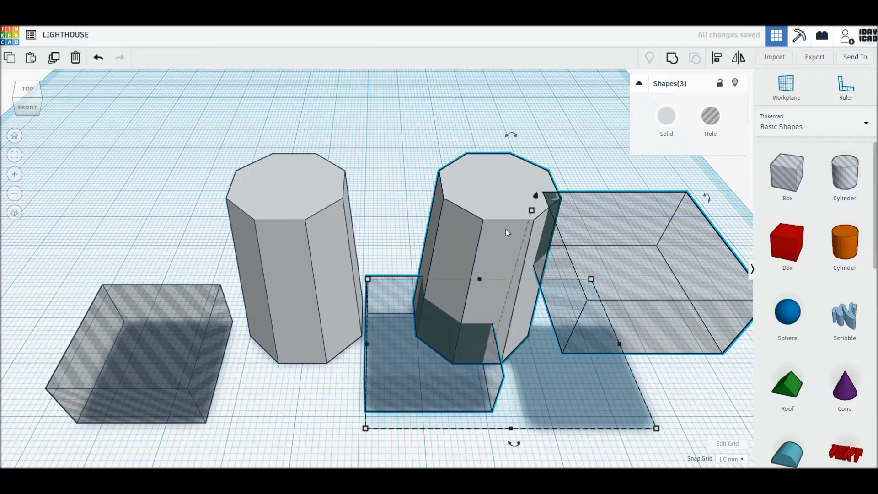
- Centre-align the right prism with both hole boxes and group them into a short band
{"action": "left_click", "coordinate": [720, 61]}
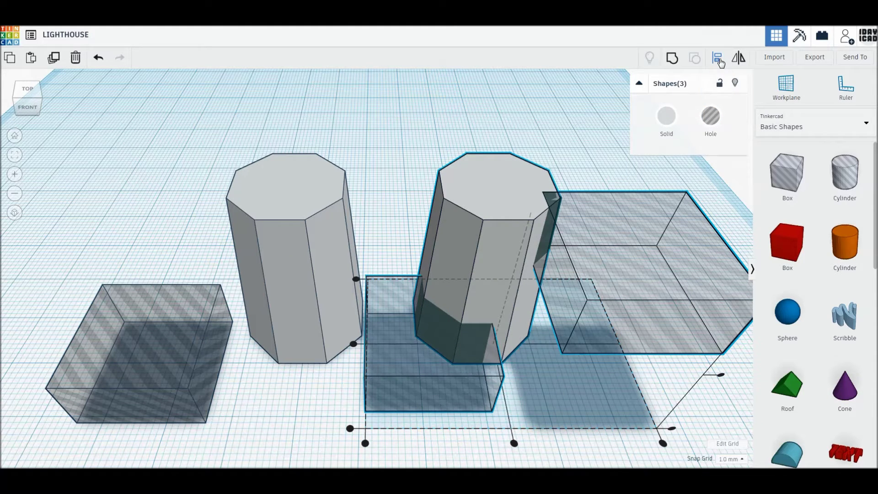
{"action": "left_click", "coordinate": [514, 442]}
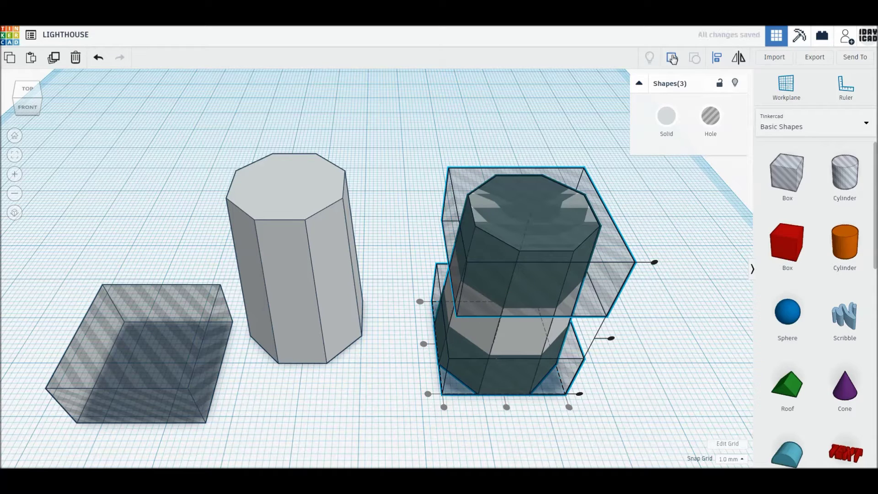
{"action": "left_click", "coordinate": [672, 58]}
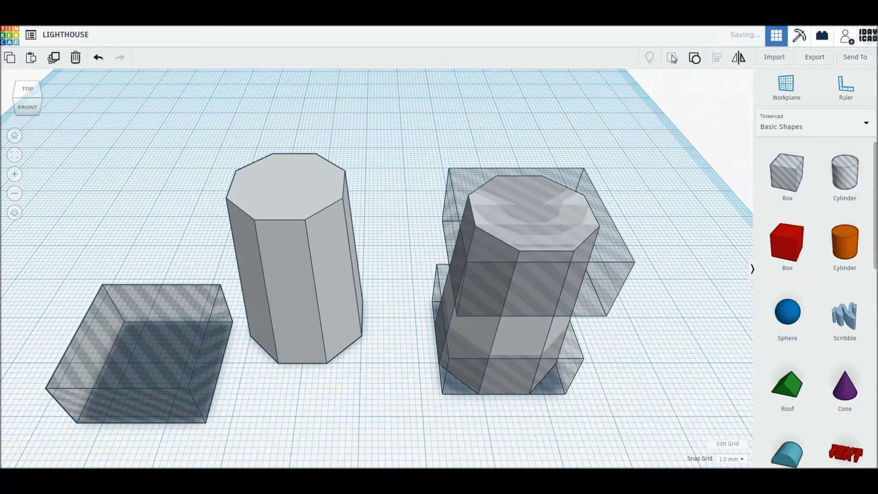
{"action": "mouse_move", "coordinate": [355, 393]}
{"action": "left_mouse_down"}
{"action": "mouse_move", "coordinate": [152, 319]}
{"action": "mouse_move", "coordinate": [127, 257]}
{"action": "left_mouse_up"}
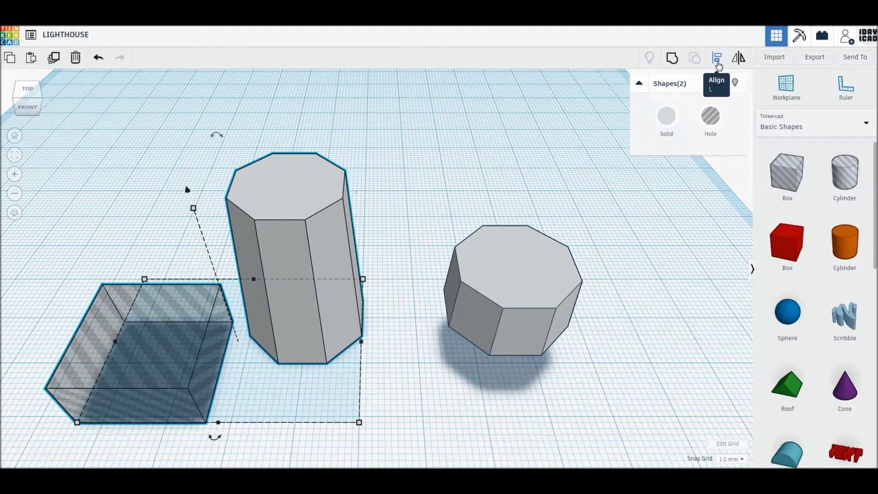
- Centre the hole box on the left prism and group them into top and bottom pieces
{"action": "left_click", "coordinate": [717, 59]}
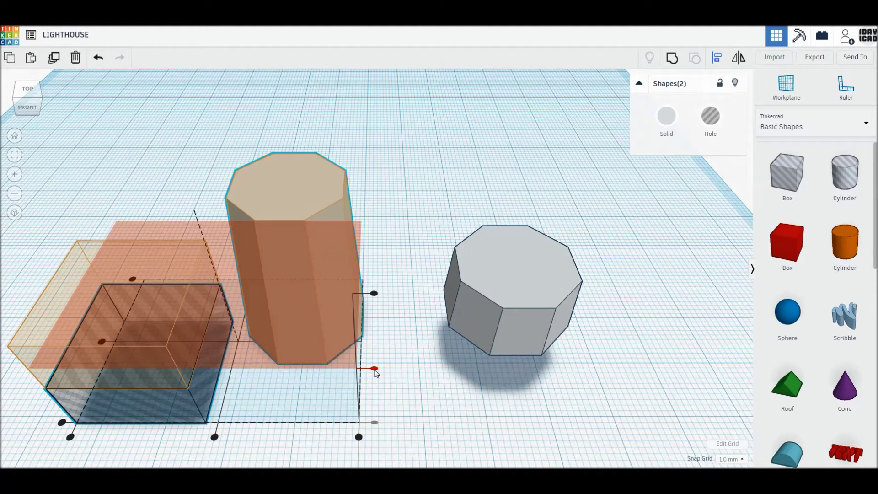
{"action": "left_click", "coordinate": [375, 369]}
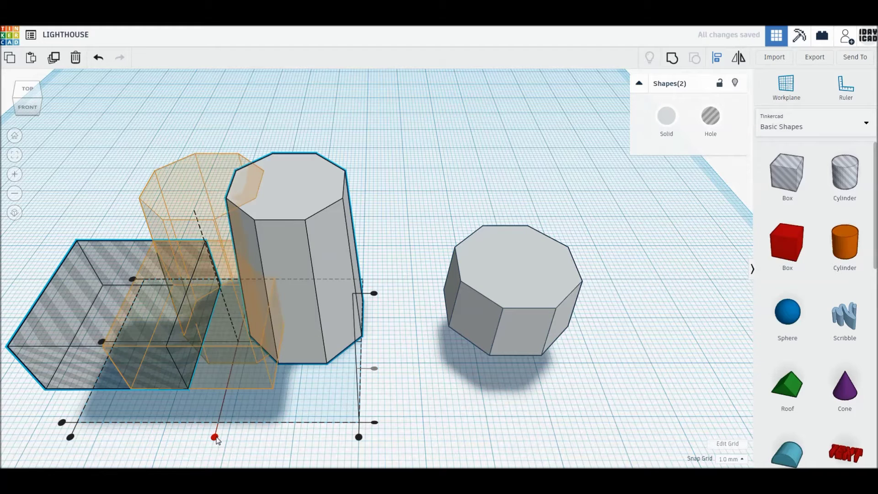
{"action": "left_click", "coordinate": [215, 437]}
{"action": "left_click", "coordinate": [168, 342]}
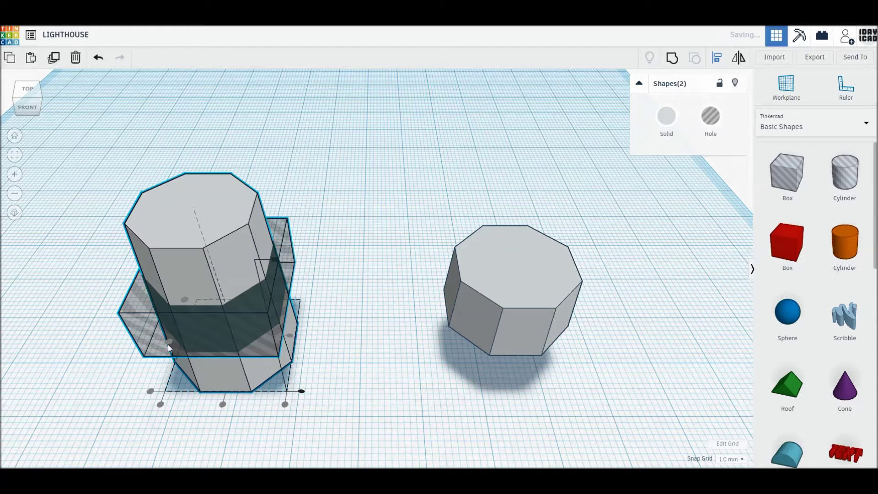
{"action": "middle_click_drag", "start_coordinate": [144, 399], "coordinate": [247, 388]}
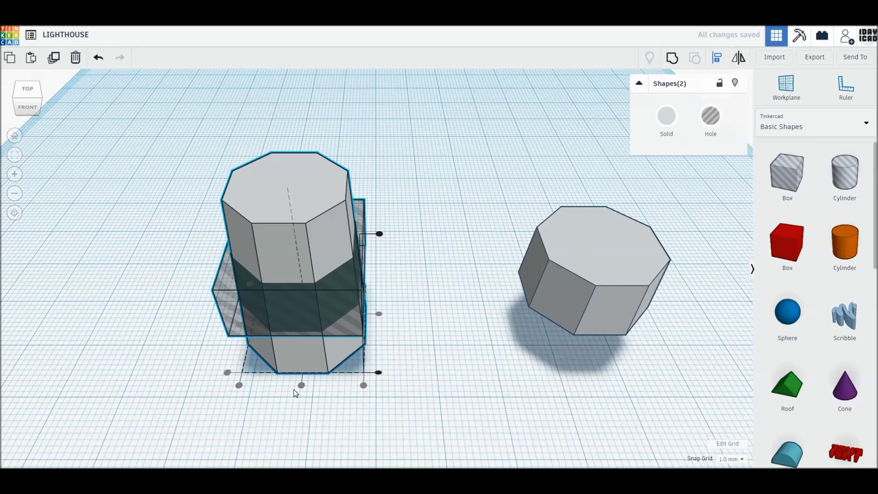
{"action": "right_click_drag", "start_coordinate": [314, 403], "coordinate": [323, 398]}
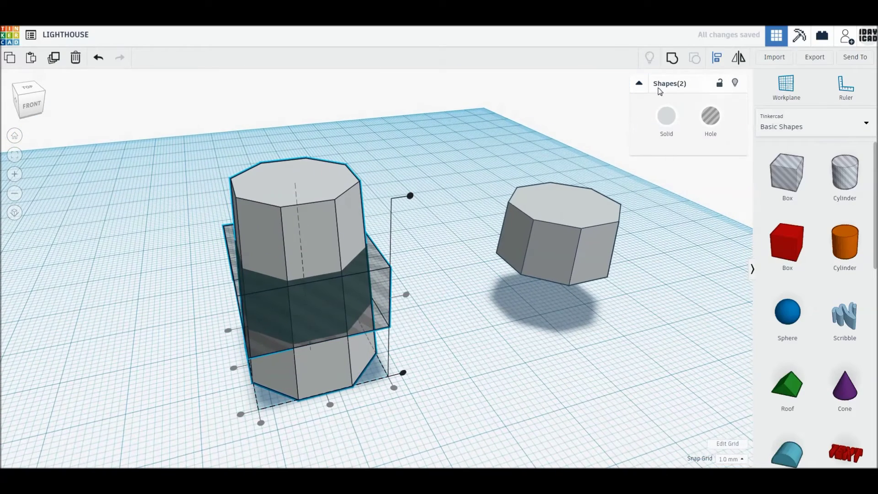
{"action": "left_click", "coordinate": [672, 58]}
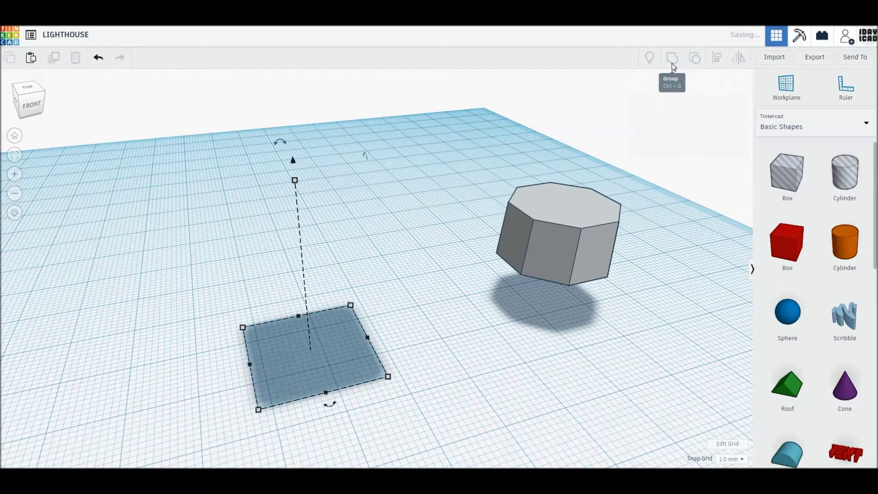
{"action": "left_click_drag", "start_coordinate": [649, 410], "coordinate": [257, 180]}
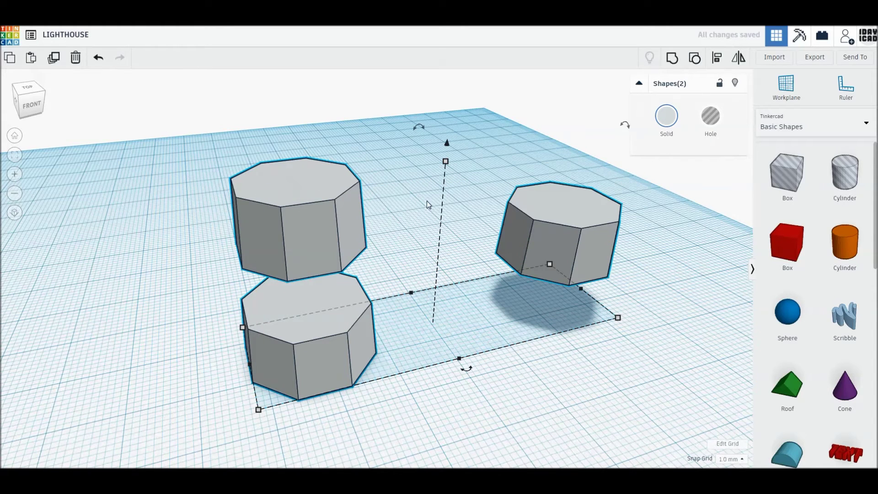
- Centre the middle band and split prism on each other front-to-back and side-to-side
{"action": "left_click", "coordinate": [718, 59]}
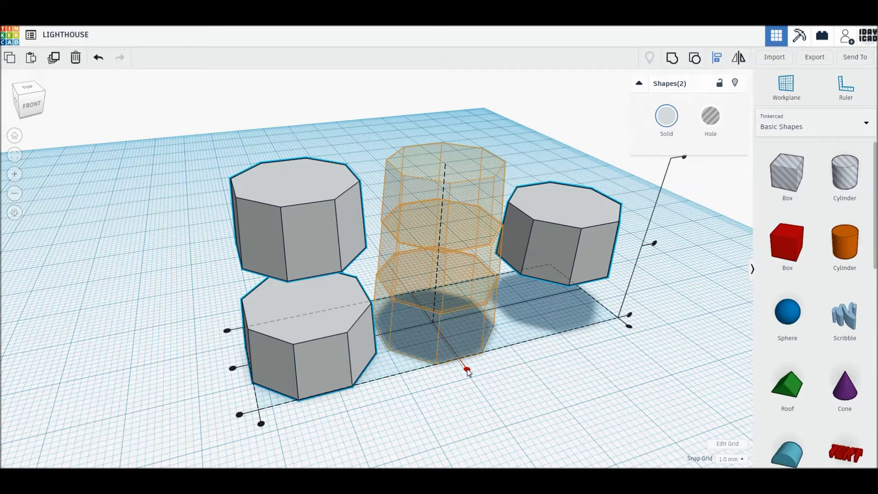
{"action": "left_click", "coordinate": [467, 368]}
{"action": "left_click", "coordinate": [366, 338]}
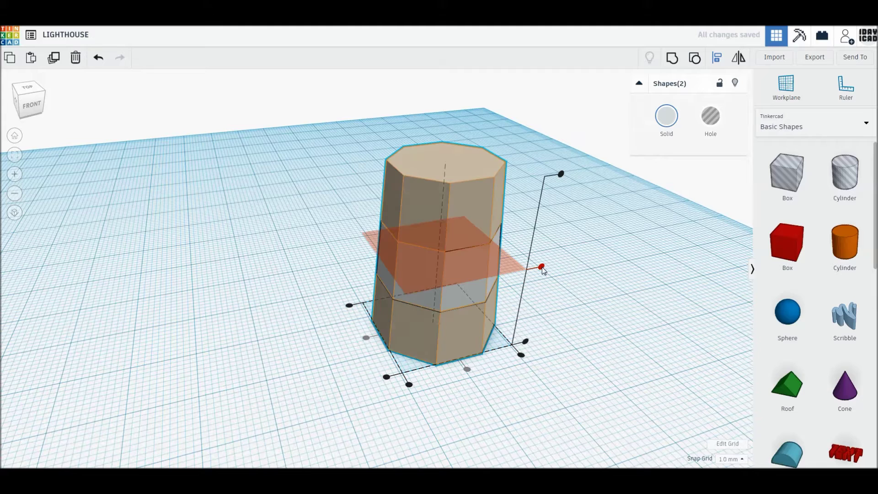
{"action": "left_click", "coordinate": [542, 268]}
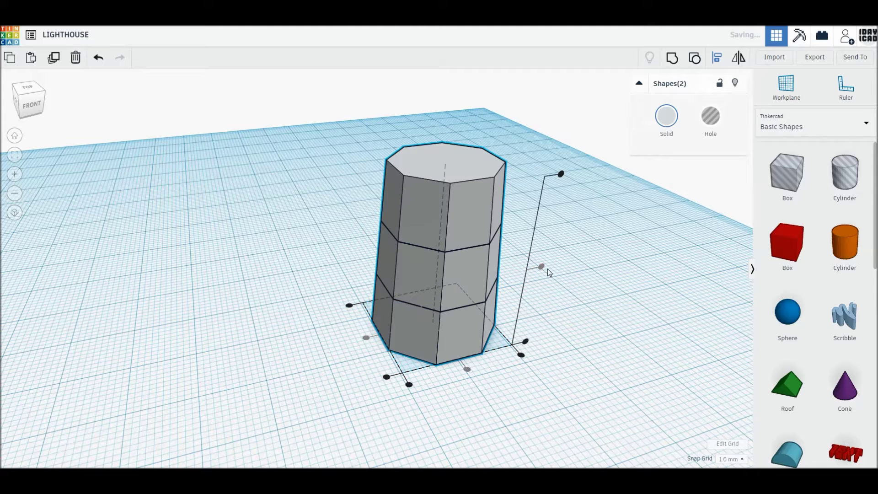
{"action": "left_click", "coordinate": [593, 278]}
{"action": "left_click", "coordinate": [470, 235]}
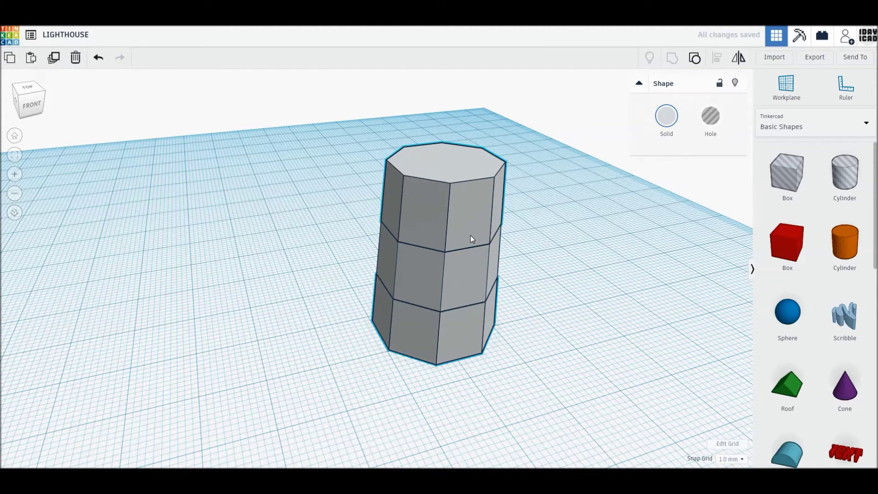
- Colour the tower's top and bottom sections red and orbit to view the striped tower
{"action": "left_click", "coordinate": [667, 121]}
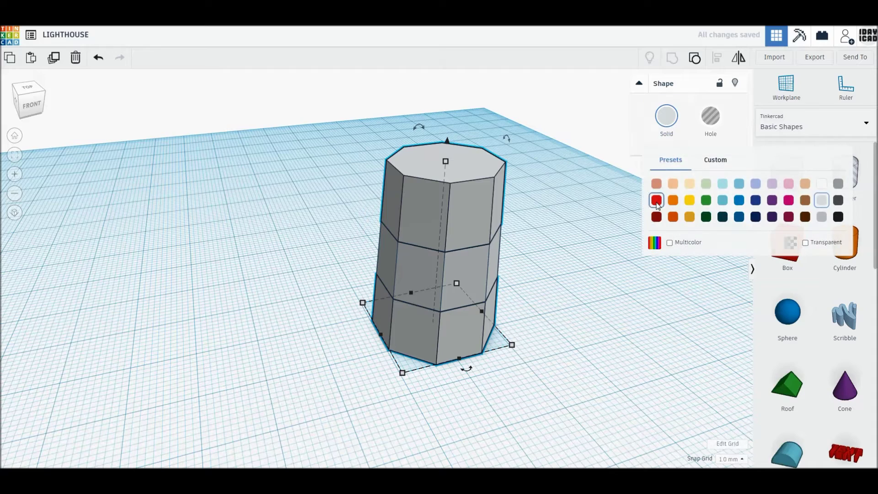
{"action": "left_click", "coordinate": [656, 202]}
{"action": "left_click", "coordinate": [575, 277]}
{"action": "mouse_move", "coordinate": [574, 275]}
{"action": "right_mouse_down"}
{"action": "mouse_move", "coordinate": [591, 263]}
{"action": "mouse_move", "coordinate": [561, 284]}
{"action": "right_mouse_up"}
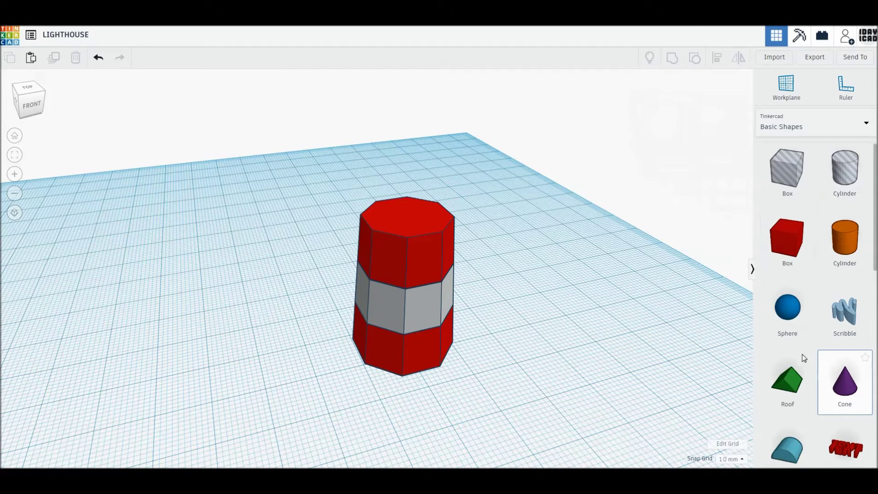
- Add an eight-sided polygon prism, rotated 22.5°, and flatten it to 2 mm tall
{"action": "scroll", "coordinate": [823, 412], "scroll_direction": "down", "scroll_amount": 2}
{"action": "scroll", "coordinate": [826, 417], "scroll_direction": "down", "scroll_amount": 2}
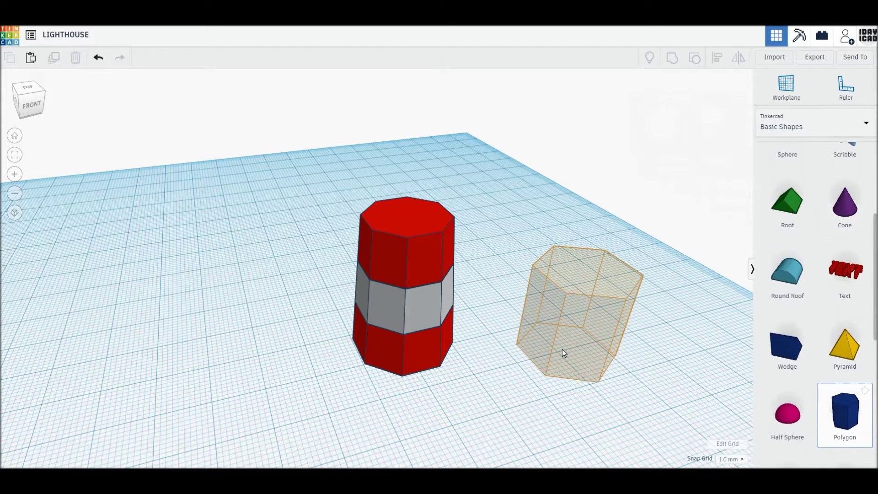
{"action": "left_click", "coordinate": [562, 349]}
{"action": "left_click", "coordinate": [735, 169]}
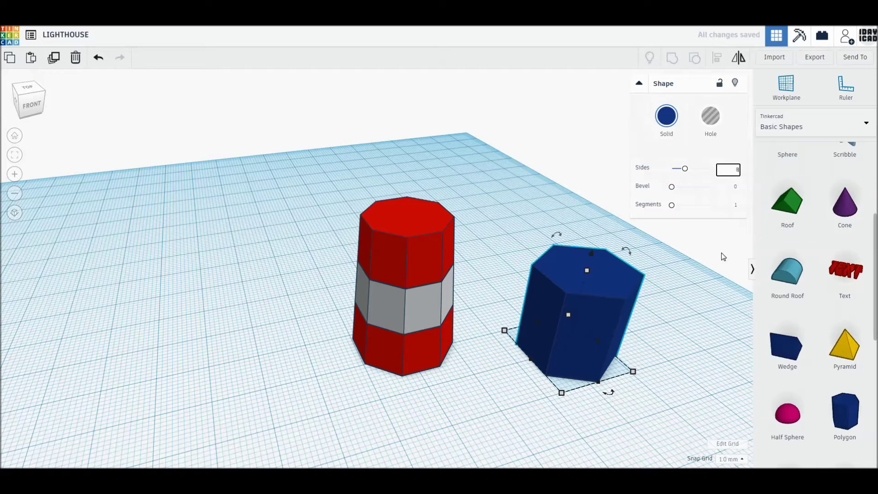
{"action": "key", "text": "Return"}
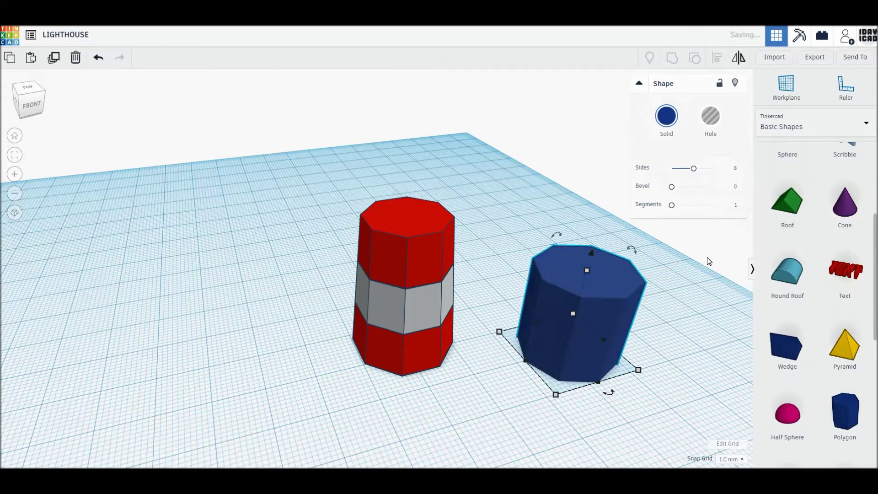
{"action": "left_click_drag", "start_coordinate": [611, 399], "coordinate": [622, 383]}
{"action": "left_click", "coordinate": [587, 271]}
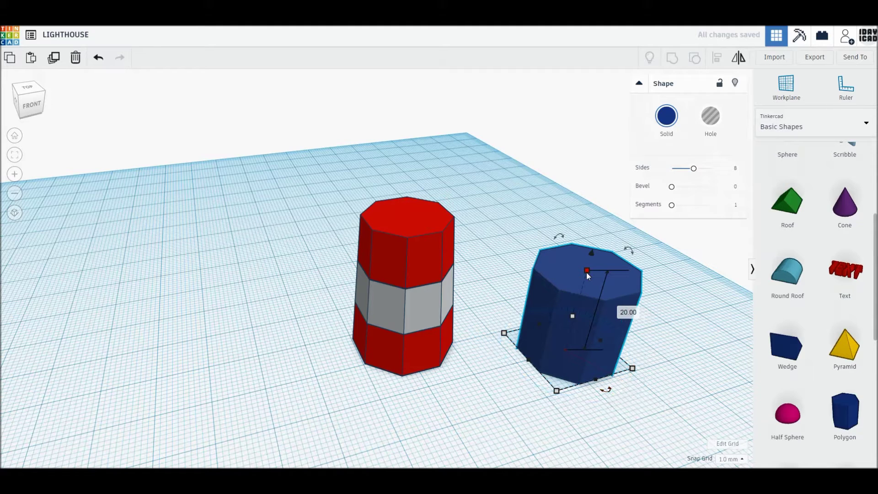
{"action": "type", "text": "2"}
{"action": "key", "text": "Return"}
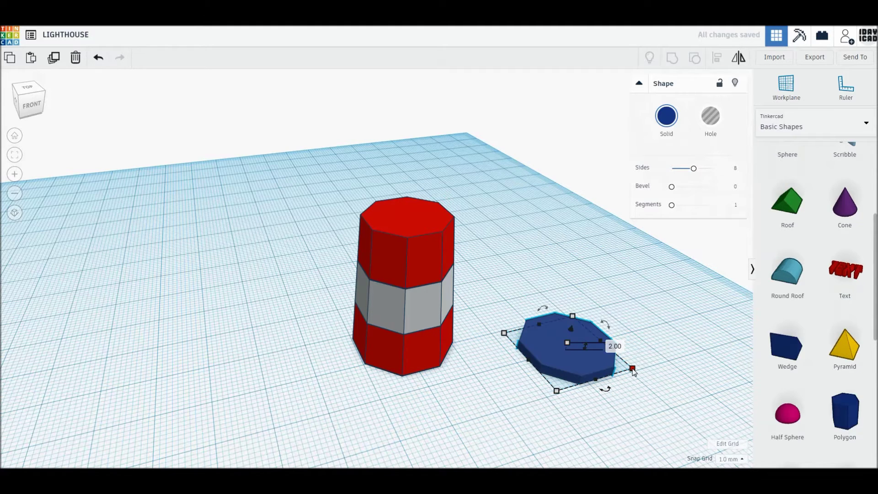
- Size the octagon's footprint to 20 × 20 mm
{"action": "left_click", "coordinate": [634, 416]}
{"action": "type", "text": "20"}
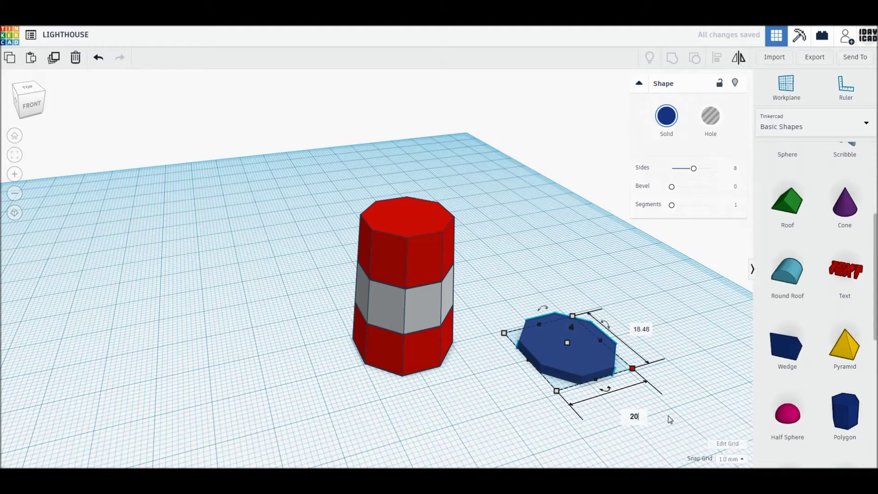
{"action": "key", "text": "Return"}
{"action": "type", "text": "20"}
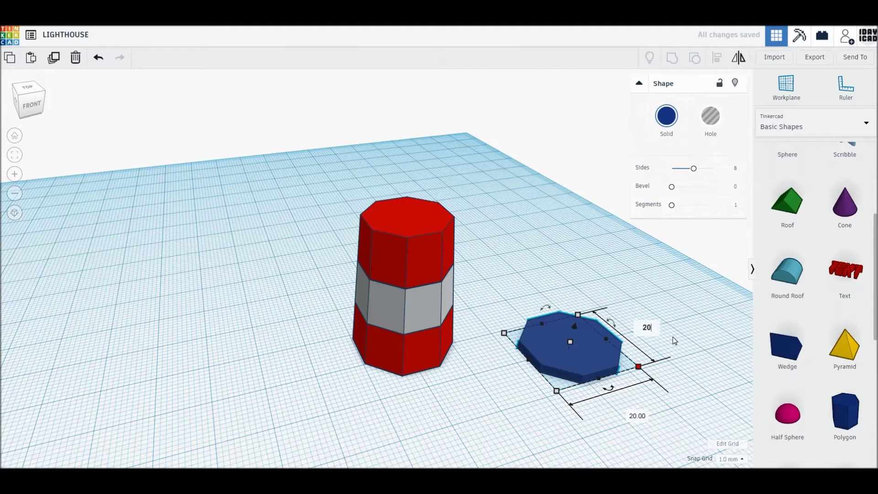
{"action": "key", "text": "Return"}
- Colour the octagon light grey, raise it 32 mm, and select it with both tower cylinders
{"action": "left_click", "coordinate": [666, 115]}
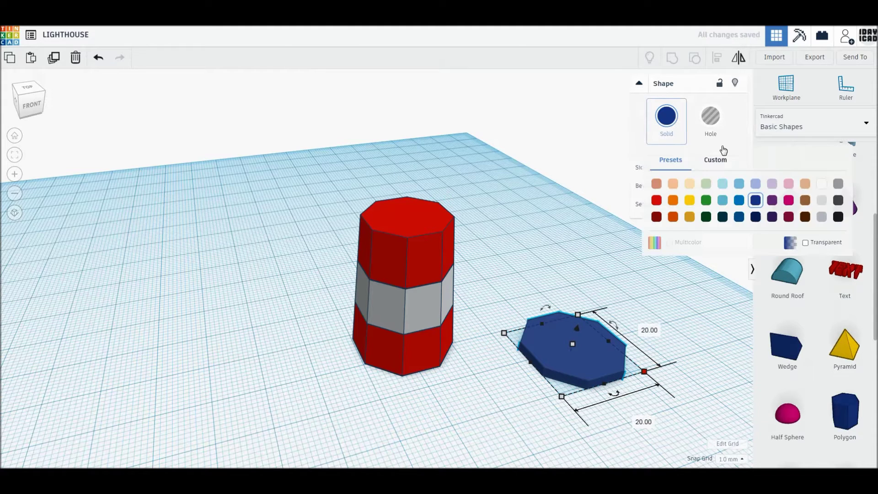
{"action": "left_click", "coordinate": [822, 200]}
{"action": "left_click_drag", "start_coordinate": [576, 327], "coordinate": [583, 300]}
{"action": "type", "text": "32"}
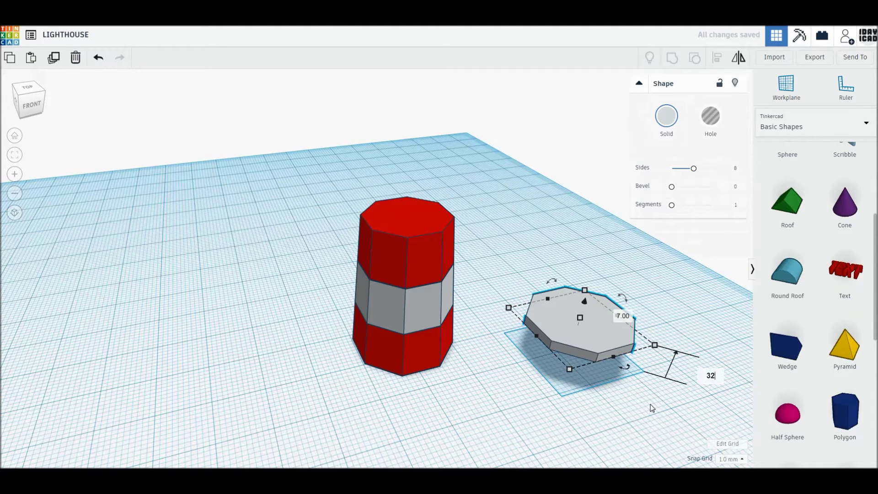
{"action": "key", "text": "Return"}
{"action": "left_click_drag", "start_coordinate": [643, 402], "coordinate": [333, 189]}
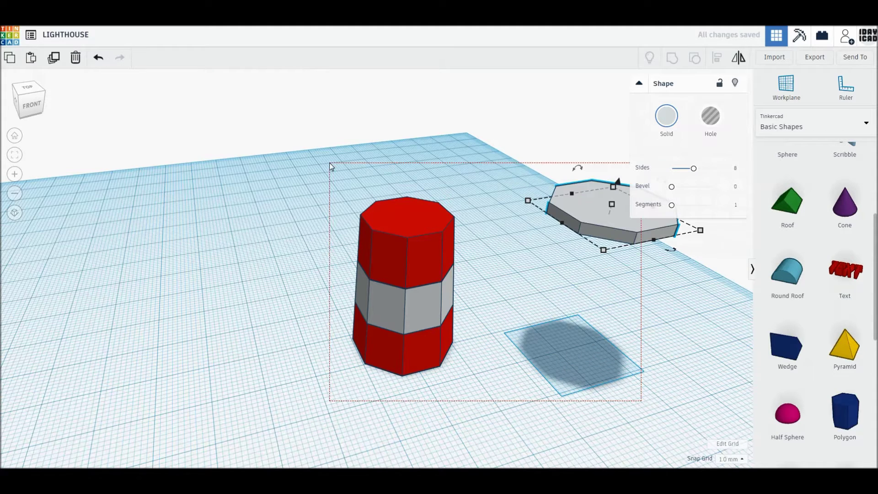
- Centre-align the octagon and both tower cylinders along both horizontal axes
{"action": "left_click", "coordinate": [716, 58]}
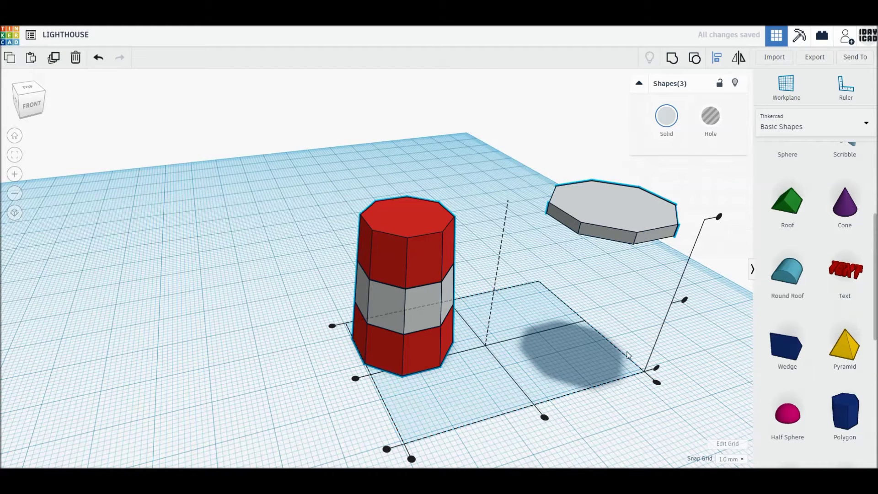
{"action": "left_click", "coordinate": [544, 418]}
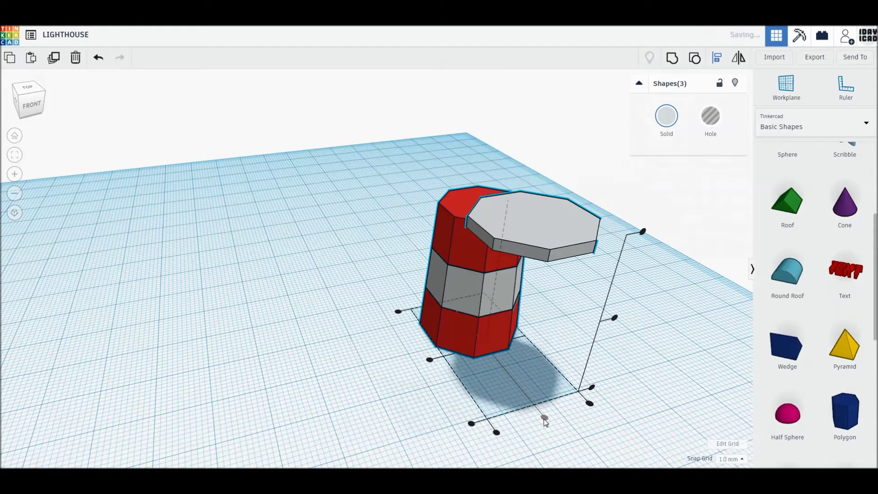
{"action": "left_click", "coordinate": [430, 359]}
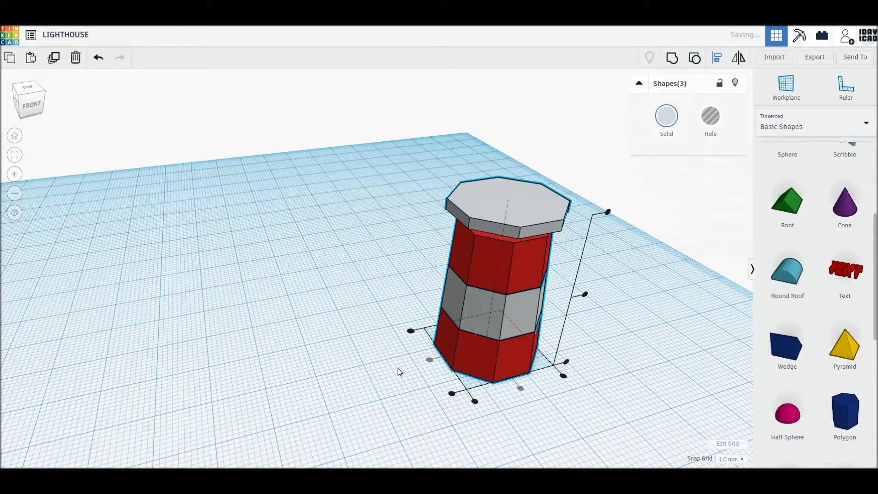
{"action": "left_click", "coordinate": [374, 371]}
{"action": "right_click_drag", "start_coordinate": [534, 360], "coordinate": [514, 361]}
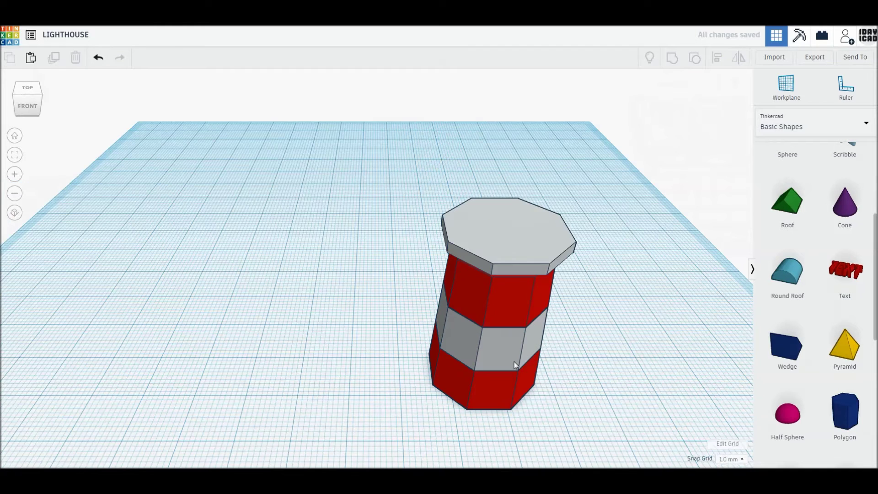
- Set the octagon cap's elevation to 30 mm and colour it white
{"action": "left_click", "coordinate": [515, 251]}
{"action": "left_click_drag", "start_coordinate": [510, 213], "coordinate": [512, 212]}
{"action": "left_click", "coordinate": [635, 364]}
{"action": "type", "text": "3"}
{"action": "key", "text": "Return"}
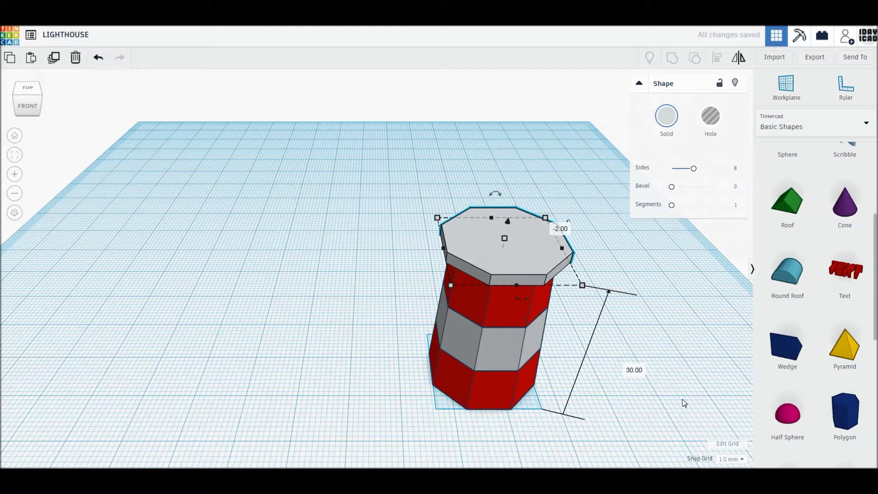
{"action": "left_click", "coordinate": [666, 116]}
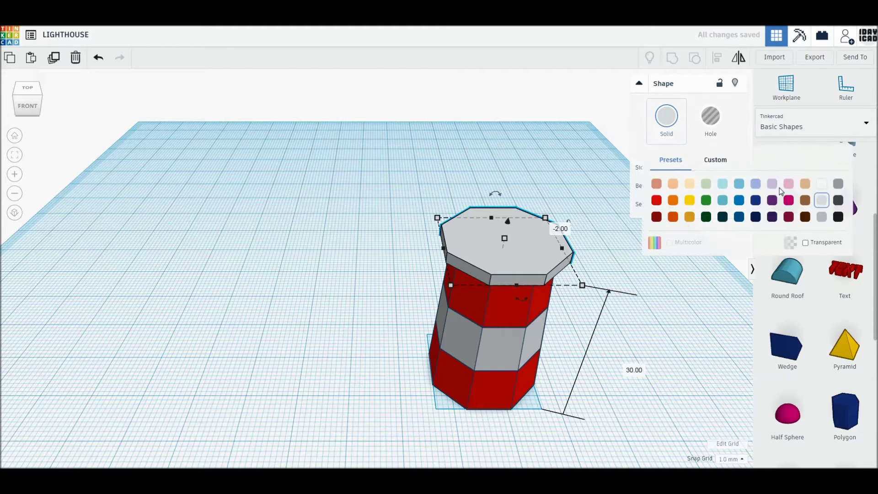
{"action": "left_click", "coordinate": [821, 183]}
- Move all three lighthouse pieces together to the left, toward the middle
{"action": "left_click_drag", "start_coordinate": [636, 428], "coordinate": [396, 207]}
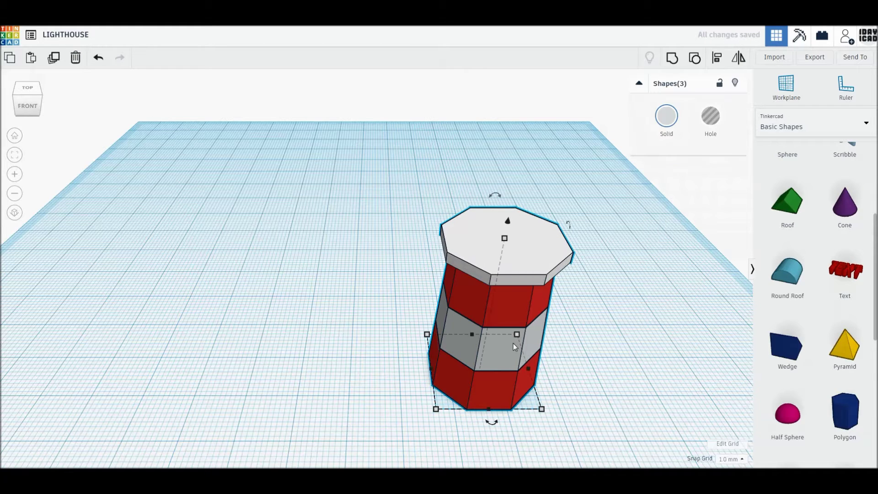
{"action": "mouse_move", "coordinate": [512, 345]}
{"action": "left_mouse_down"}
{"action": "mouse_move", "coordinate": [391, 289]}
{"action": "mouse_move", "coordinate": [410, 300]}
{"action": "left_mouse_up"}
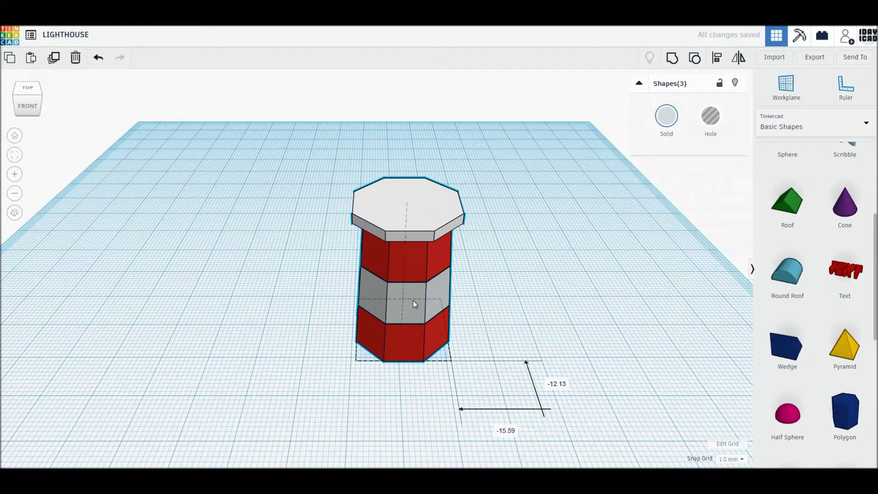
{"action": "left_click", "coordinate": [528, 300]}
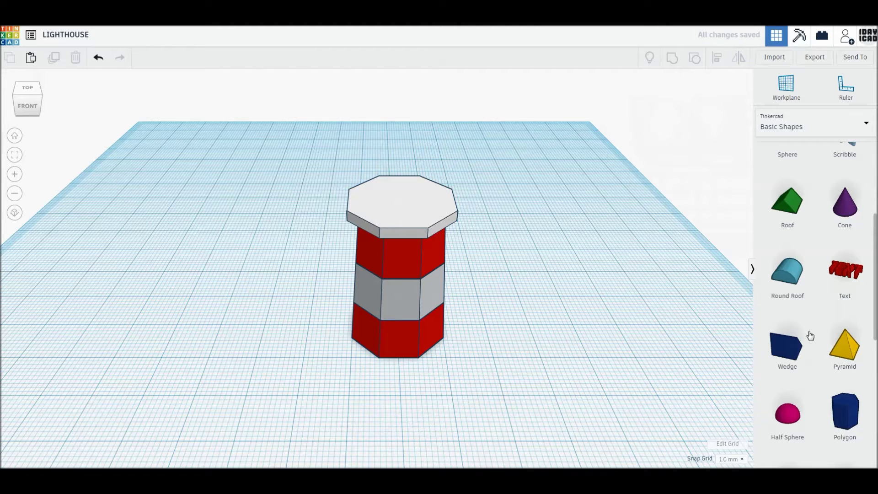
{"action": "scroll", "coordinate": [809, 336], "scroll_direction": "up", "scroll_amount": 4}
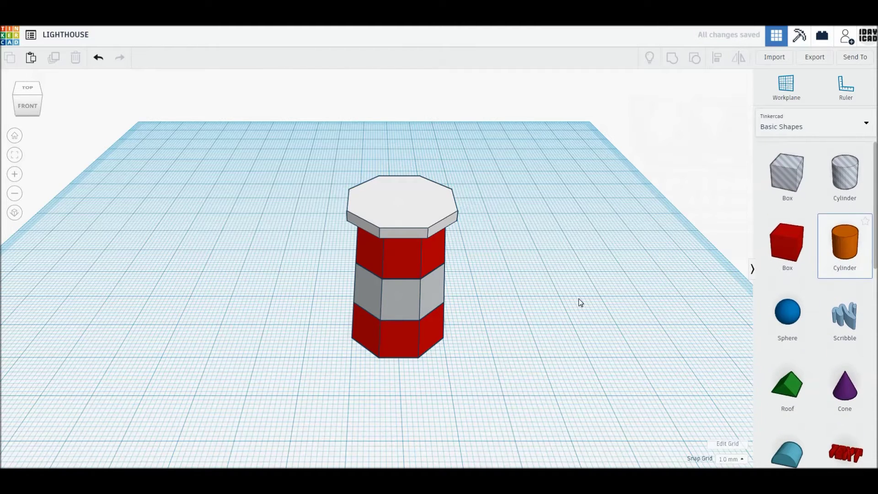
- Add a white, transparent cylinder 8 mm tall with 64 sides
{"action": "left_click", "coordinate": [569, 271]}
{"action": "left_click", "coordinate": [589, 233]}
{"action": "type", "text": "8"}
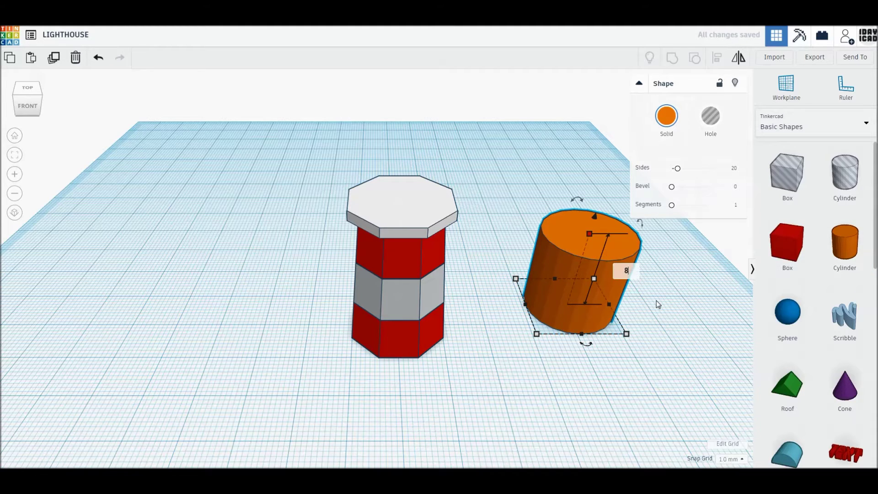
{"action": "key", "text": "Return"}
{"action": "left_click_drag", "start_coordinate": [677, 169], "coordinate": [742, 175]}
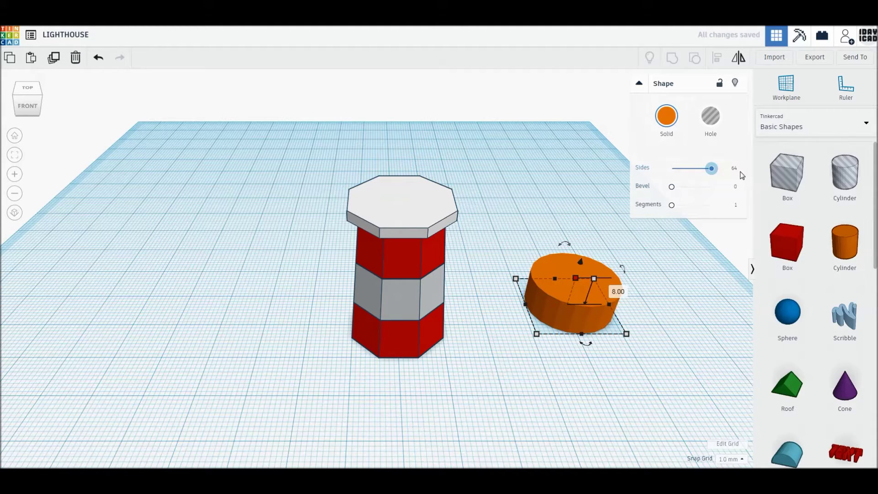
{"action": "left_click", "coordinate": [666, 116]}
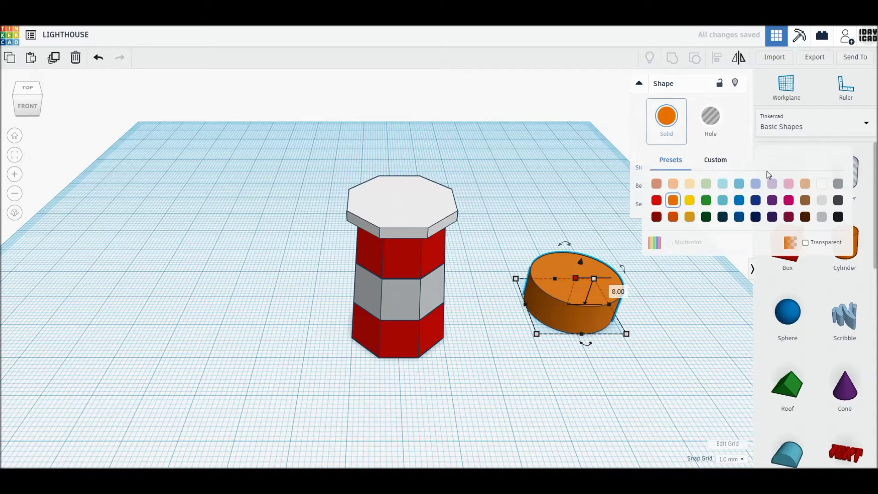
{"action": "left_click", "coordinate": [821, 184]}
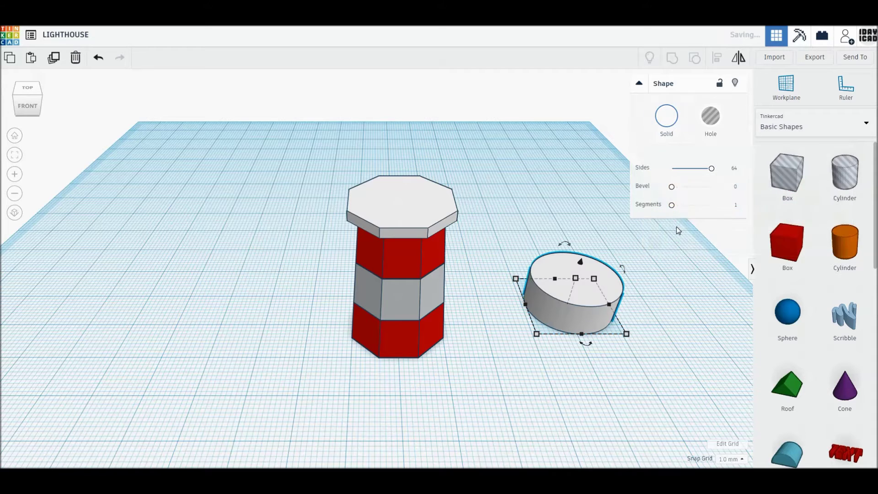
{"action": "left_click", "coordinate": [665, 118]}
{"action": "left_click", "coordinate": [806, 243]}
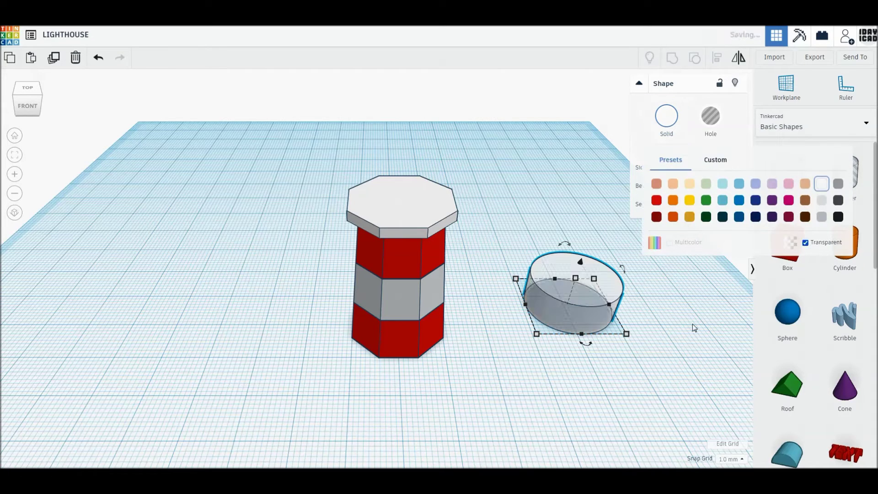
- Set the cylinder's footprint to 16 × 16 mm
{"action": "left_click", "coordinate": [626, 334]}
{"action": "key", "text": "Tab"}
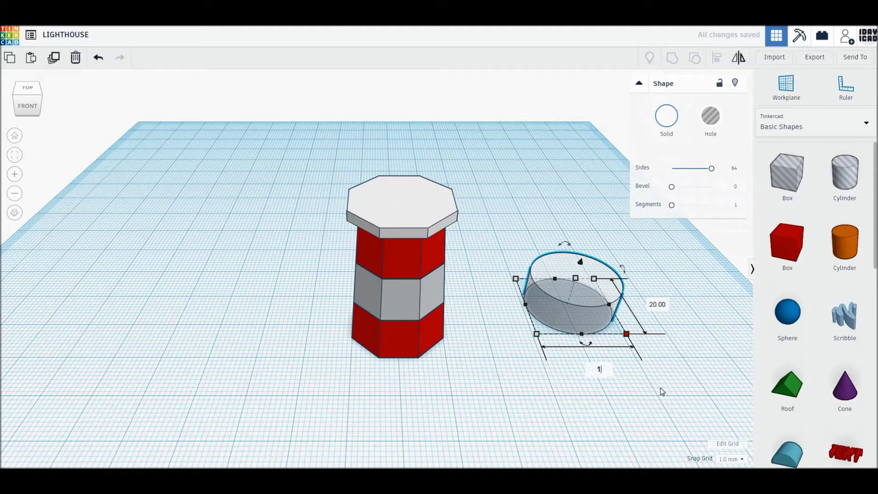
{"action": "type", "text": "6"}
{"action": "key", "text": "Tab"}
{"action": "type", "text": "16"}
{"action": "key", "text": "Return"}
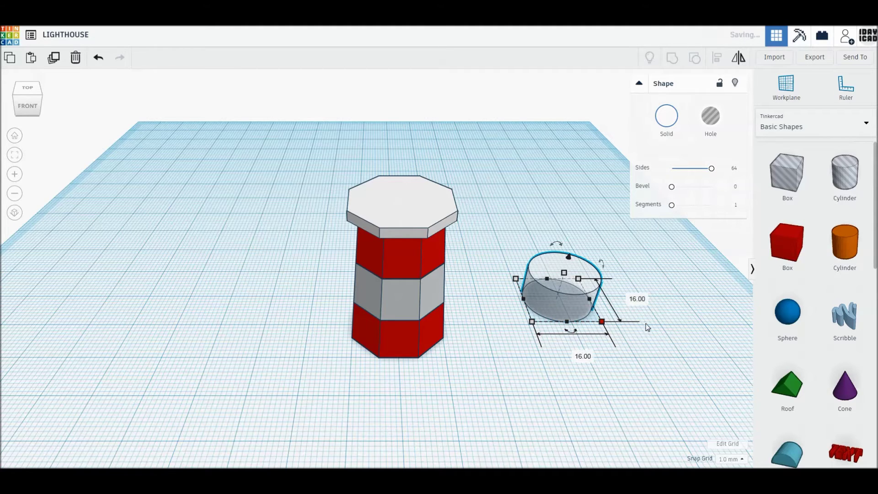
- Raise the cylinder to 32 mm elevation and move it over the lighthouse top
{"action": "left_click_drag", "start_coordinate": [568, 256], "coordinate": [574, 238]}
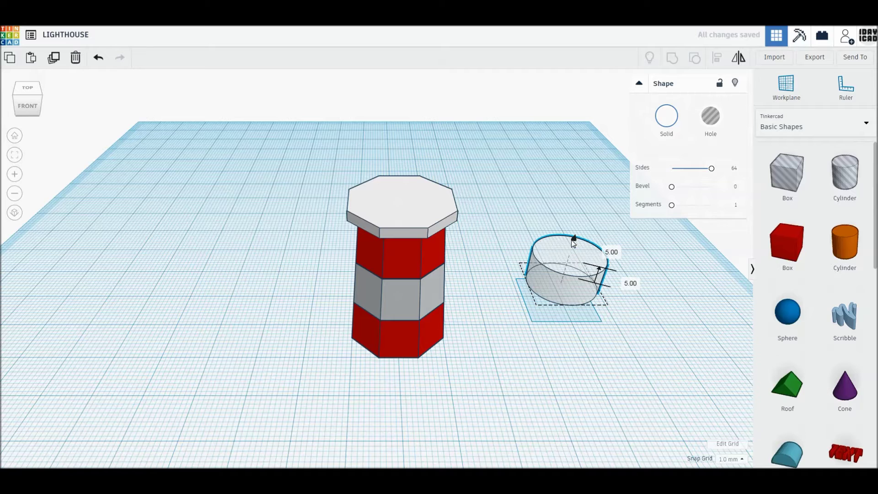
{"action": "key", "text": "Tab"}
{"action": "type", "text": "3"}
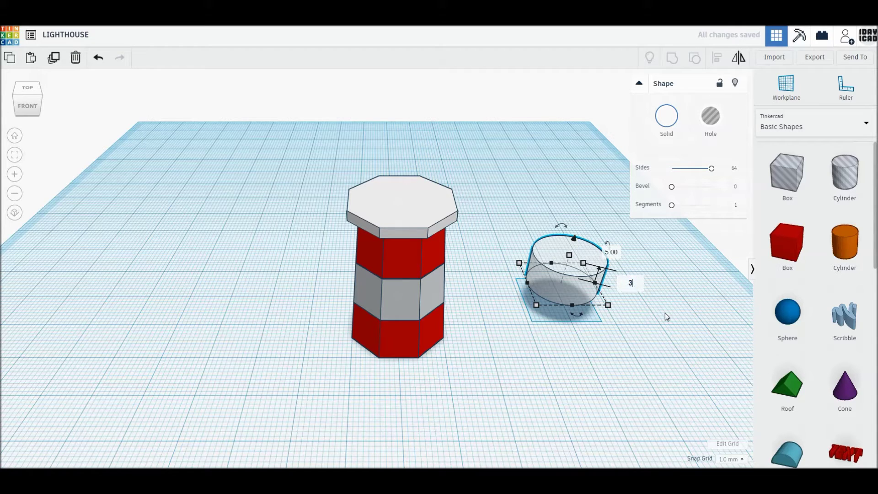
{"action": "type", "text": "2"}
{"action": "key", "text": "Return"}
{"action": "left_click_drag", "start_coordinate": [601, 188], "coordinate": [428, 210]}
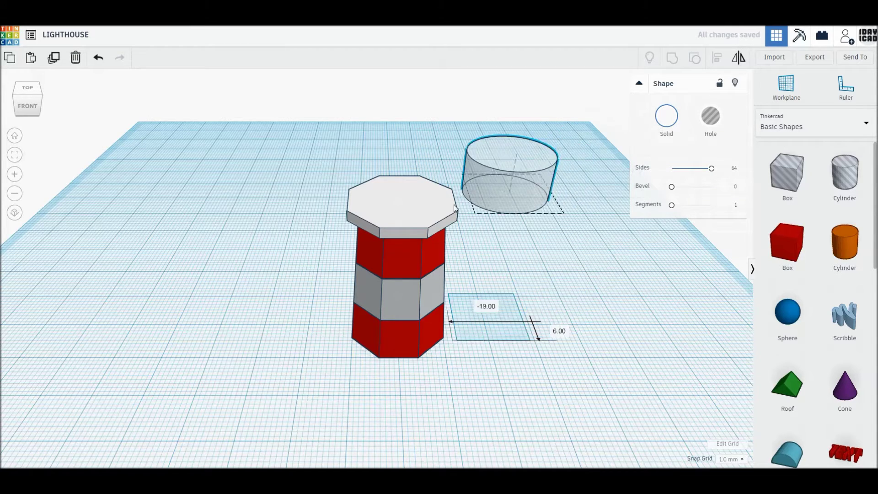
- Shrink the cylinder's footprint to 14 mm and select it with all lighthouse pieces
{"action": "left_click", "coordinate": [485, 228]}
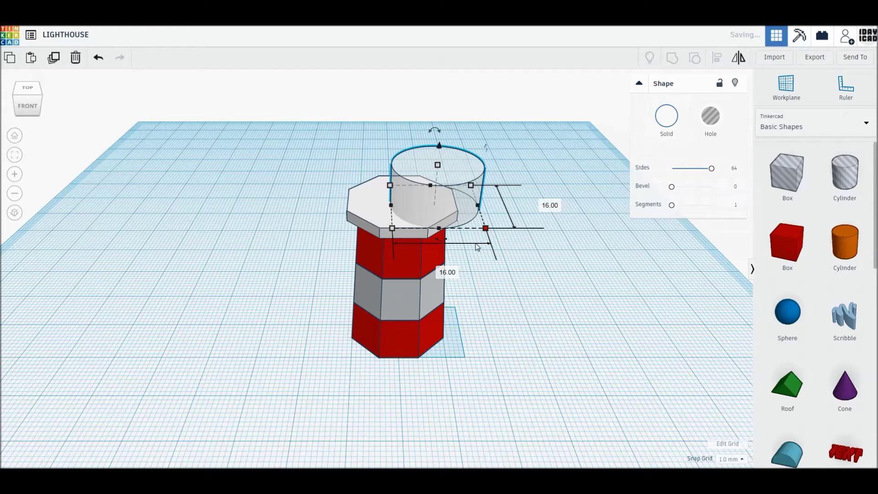
{"action": "key", "text": "Tab"}
{"action": "type", "text": "14"}
{"action": "key", "text": "Return"}
{"action": "key", "text": "Tab"}
{"action": "type", "text": "14"}
{"action": "key", "text": "Return"}
{"action": "left_click_drag", "start_coordinate": [557, 345], "coordinate": [327, 180]}
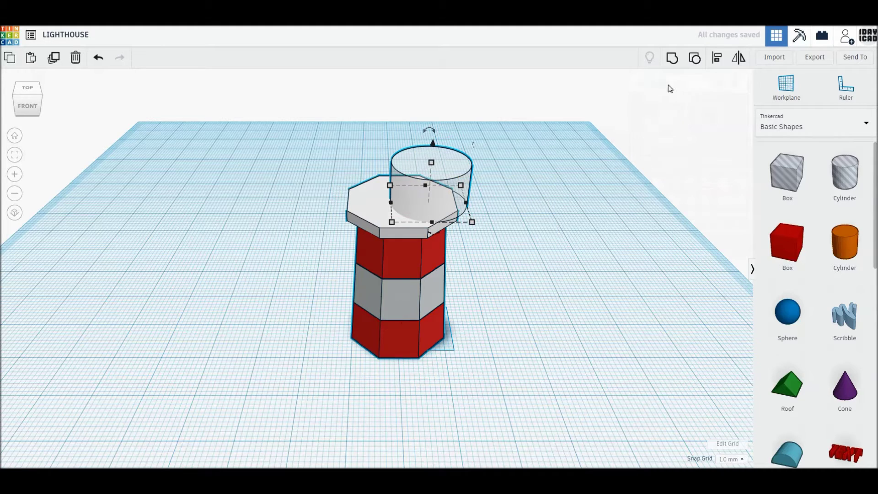
- Centre-align the glass cylinder on the octagonal cap along both axes, then reselect it
{"action": "left_click", "coordinate": [719, 60]}
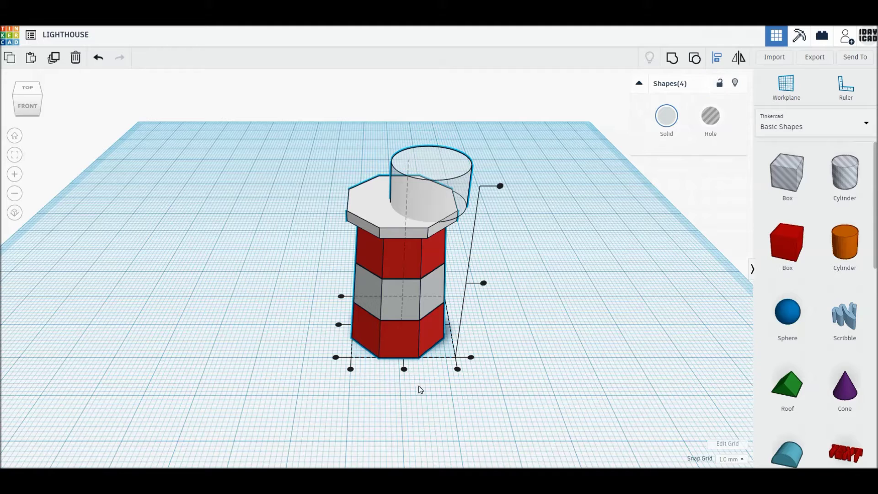
{"action": "left_click", "coordinate": [404, 369]}
{"action": "left_click", "coordinate": [343, 324]}
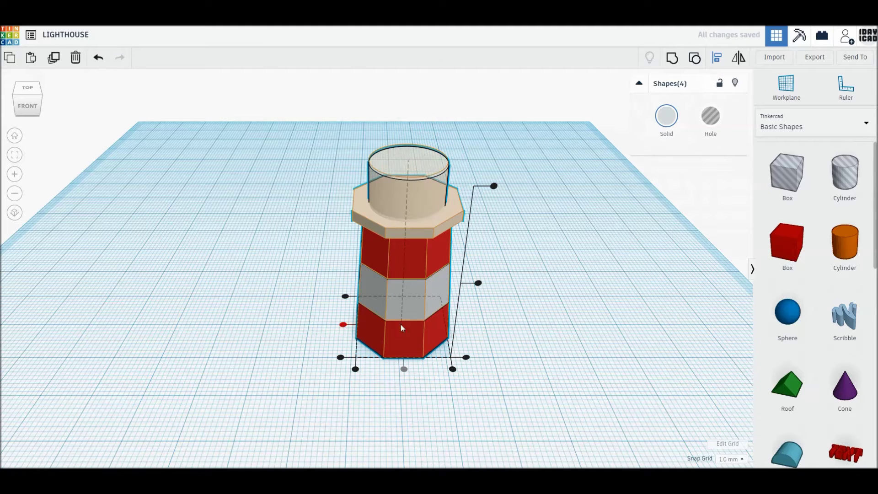
{"action": "left_click", "coordinate": [528, 327]}
{"action": "mouse_move", "coordinate": [513, 369]}
{"action": "left_mouse_down"}
{"action": "mouse_move", "coordinate": [429, 311]}
{"action": "mouse_move", "coordinate": [424, 339]}
{"action": "left_mouse_up"}
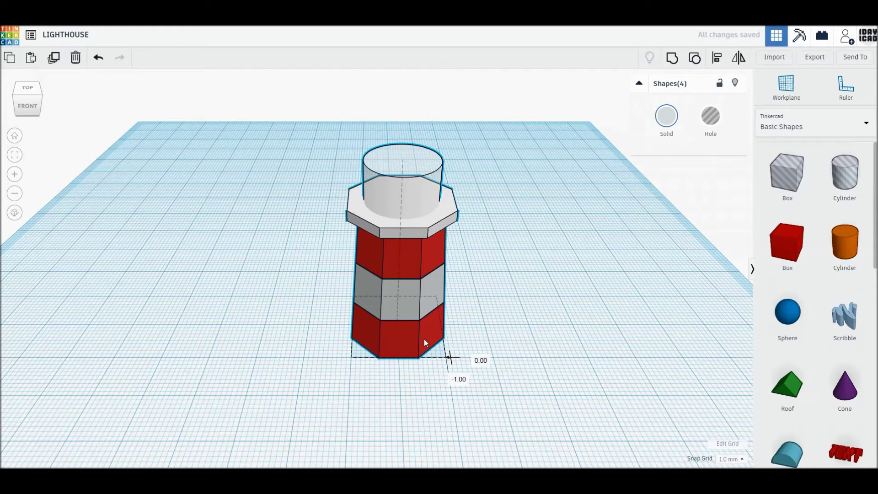
{"action": "left_click", "coordinate": [513, 339]}
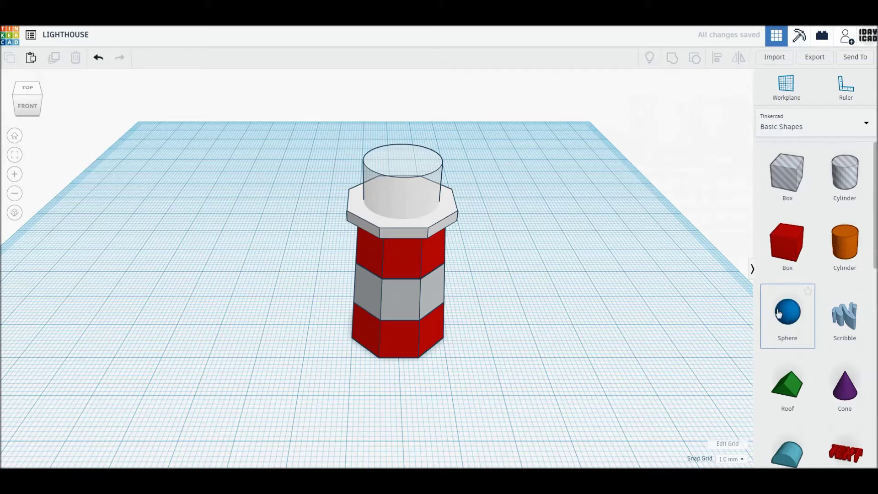
{"action": "left_click", "coordinate": [414, 198]}
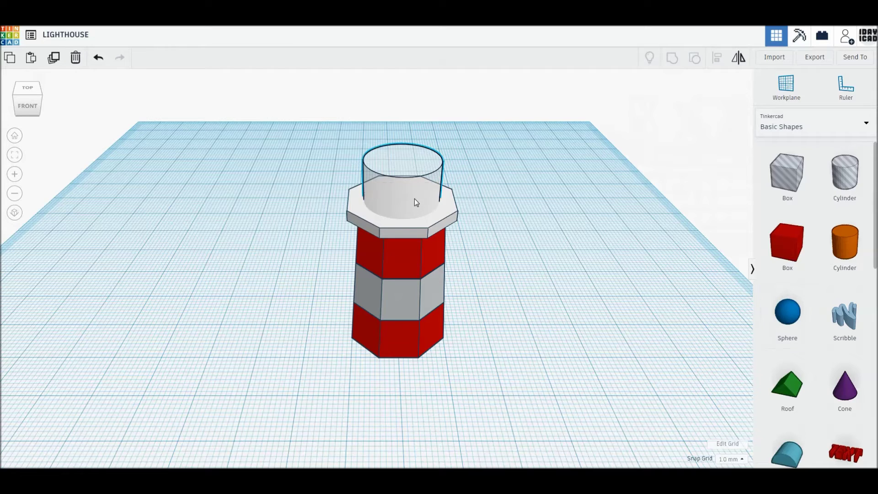
- Duplicate the glass cylinder, resize the copy to 2 × 2 mm, and colour it dark grey
{"action": "left_click", "coordinate": [54, 62]}
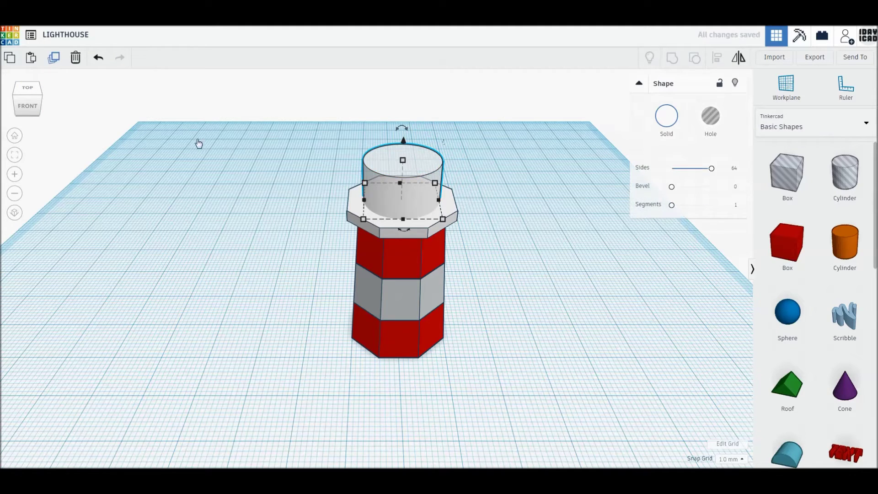
{"action": "left_click_drag", "start_coordinate": [443, 219], "coordinate": [394, 196]}
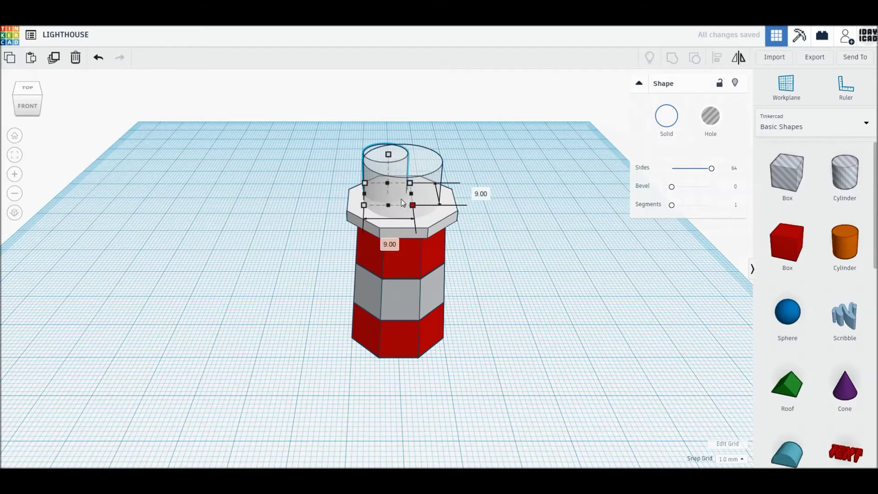
{"action": "left_click", "coordinate": [383, 234]}
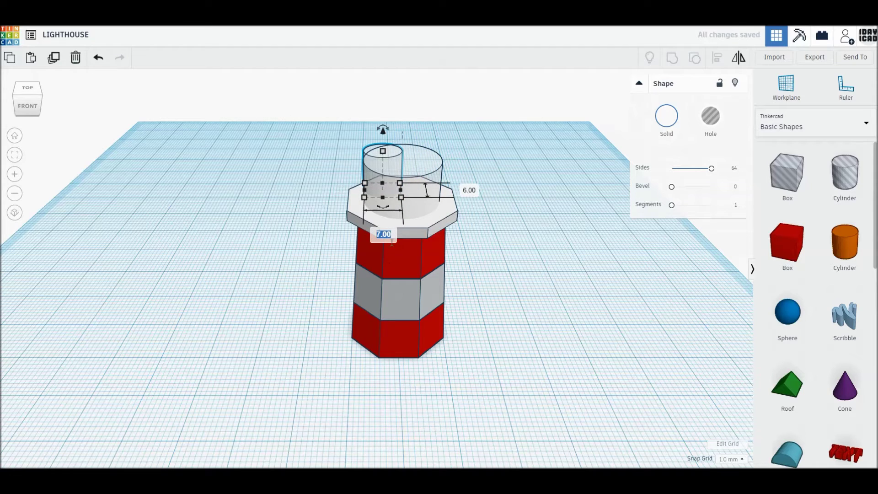
{"action": "type", "text": "2"}
{"action": "key", "text": "Return"}
{"action": "left_click", "coordinate": [443, 191]}
{"action": "type", "text": "2"}
{"action": "key", "text": "Return"}
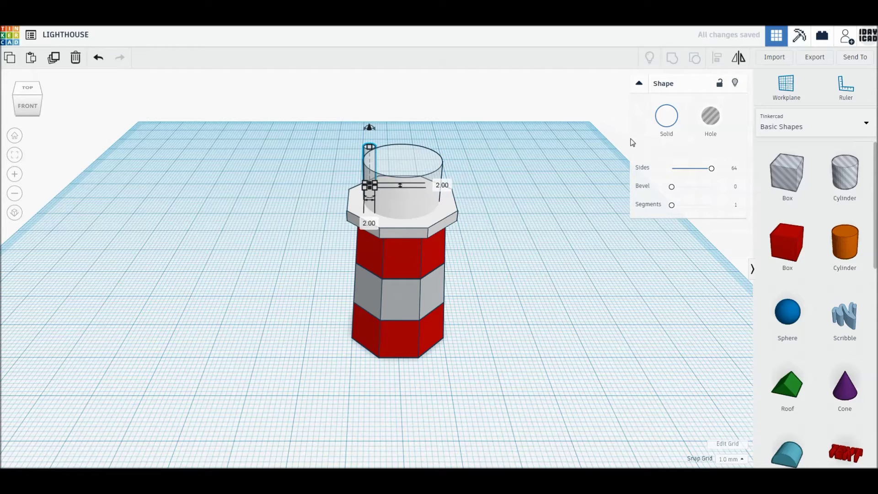
{"action": "left_click", "coordinate": [667, 116]}
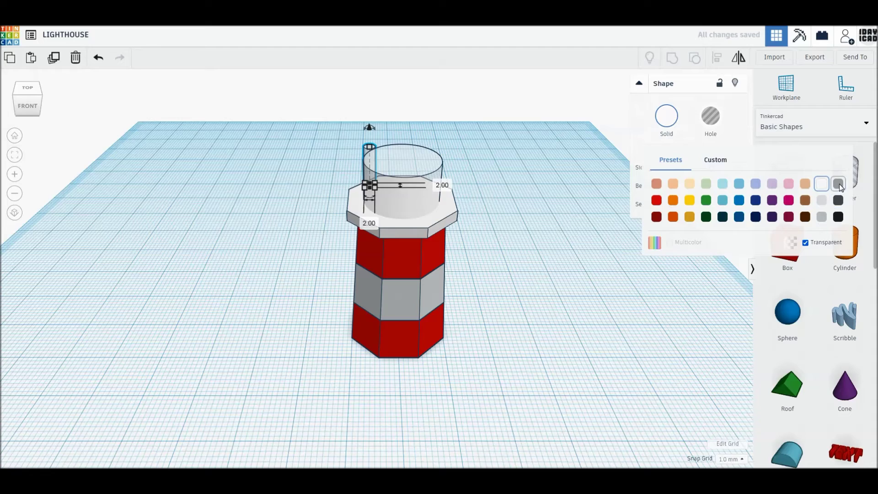
{"action": "left_click", "coordinate": [838, 201]}
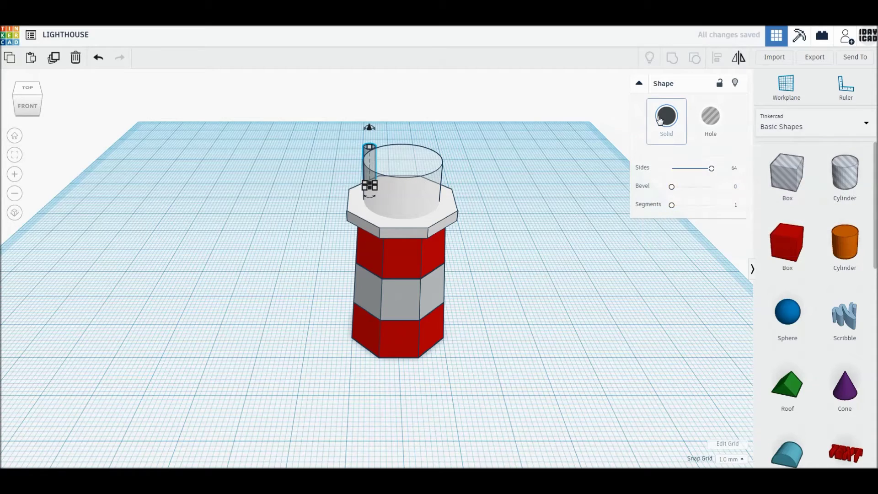
{"action": "left_click", "coordinate": [28, 89]}
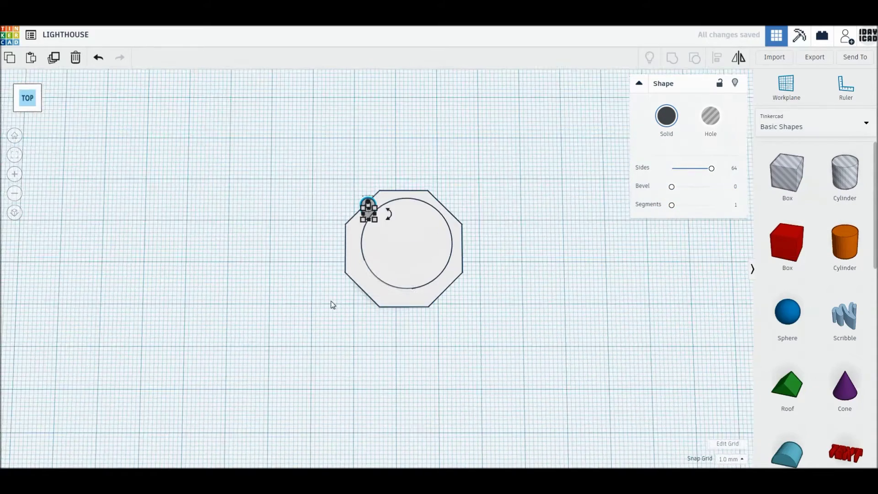
- In orthographic top view, position posts at the glass ring's upper-left and lower-left
{"action": "left_click", "coordinate": [14, 213]}
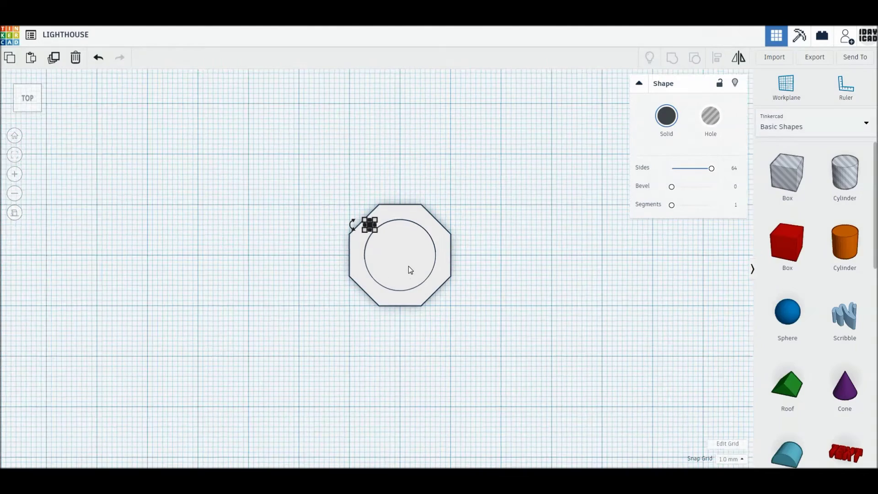
{"action": "scroll", "coordinate": [410, 270], "scroll_direction": "up", "scroll_amount": 1}
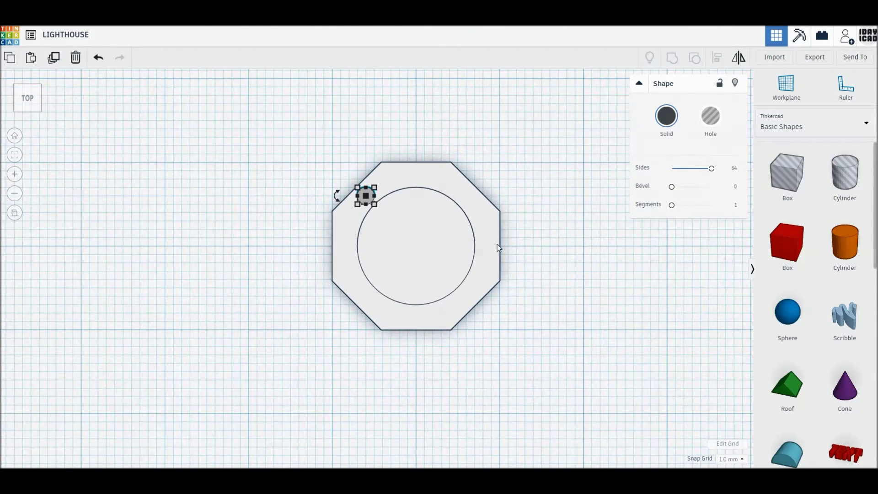
{"action": "middle_click_drag", "start_coordinate": [498, 247], "coordinate": [470, 270]}
{"action": "left_click_drag", "start_coordinate": [351, 222], "coordinate": [362, 230]}
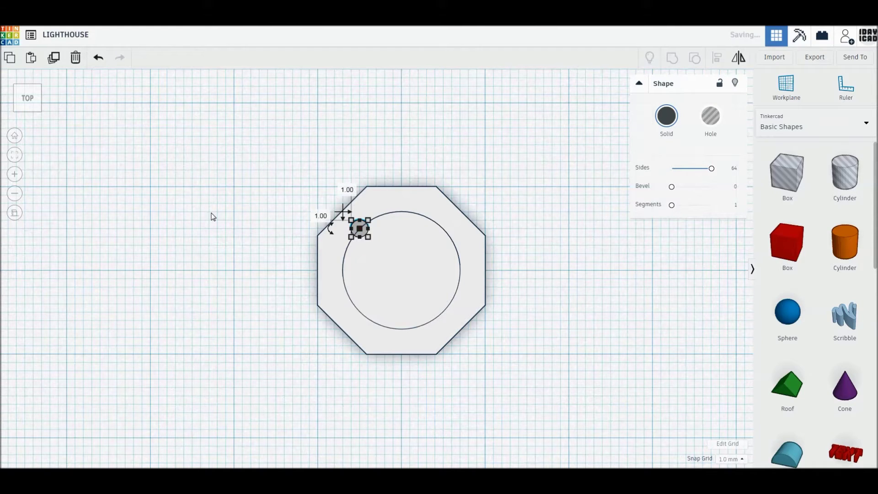
{"action": "left_click", "coordinate": [54, 58]}
{"action": "left_click_drag", "start_coordinate": [360, 227], "coordinate": [360, 295]}
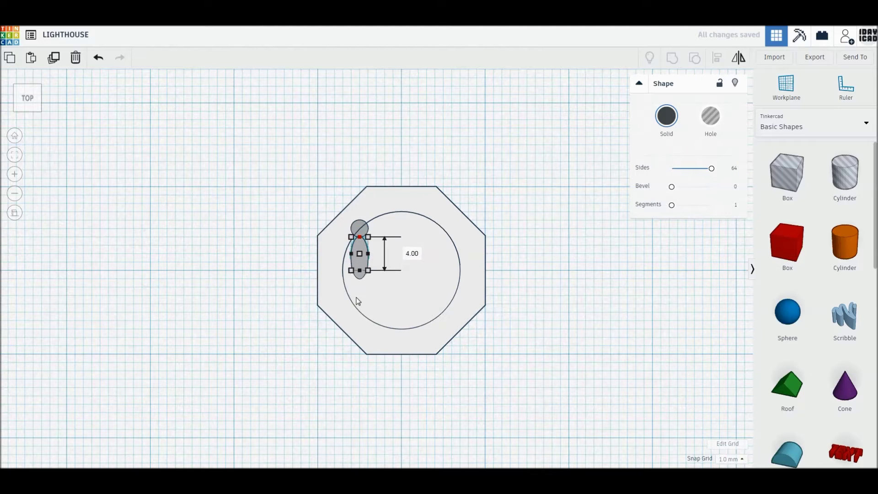
{"action": "left_click", "coordinate": [99, 58]}
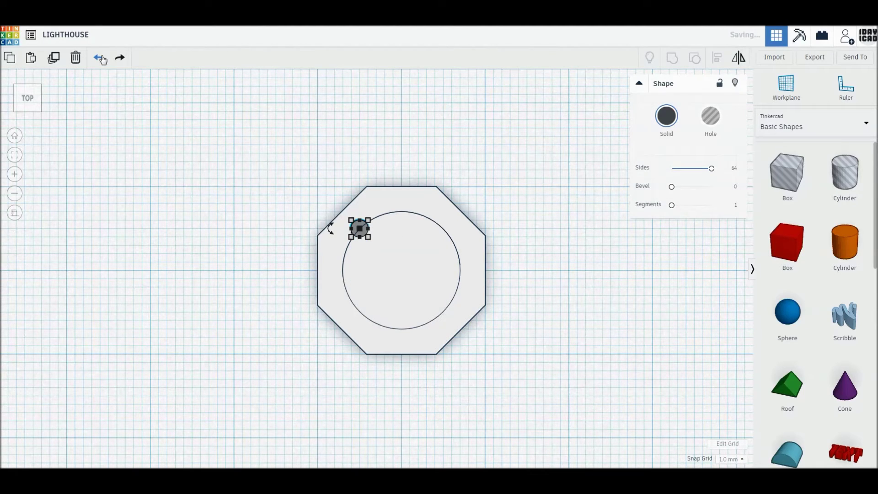
{"action": "key", "text": "Down"}
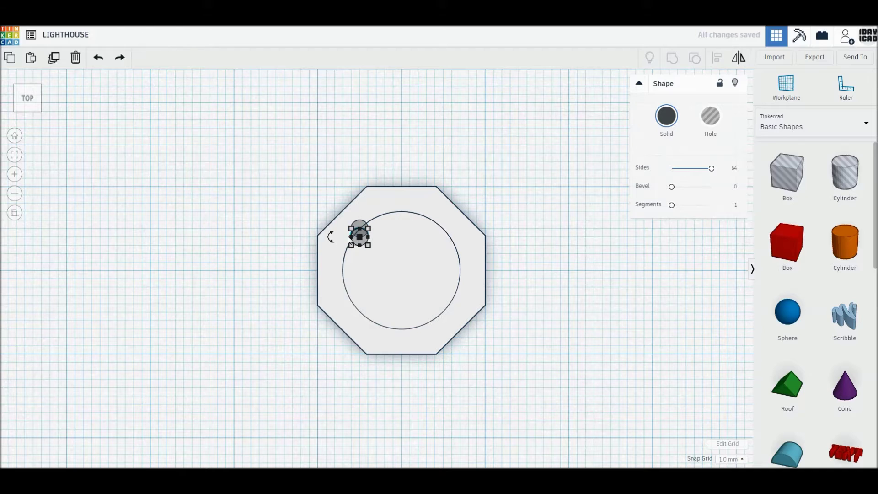
{"action": "scroll", "coordinate": [363, 270], "scroll_direction": "up", "scroll_amount": 2}
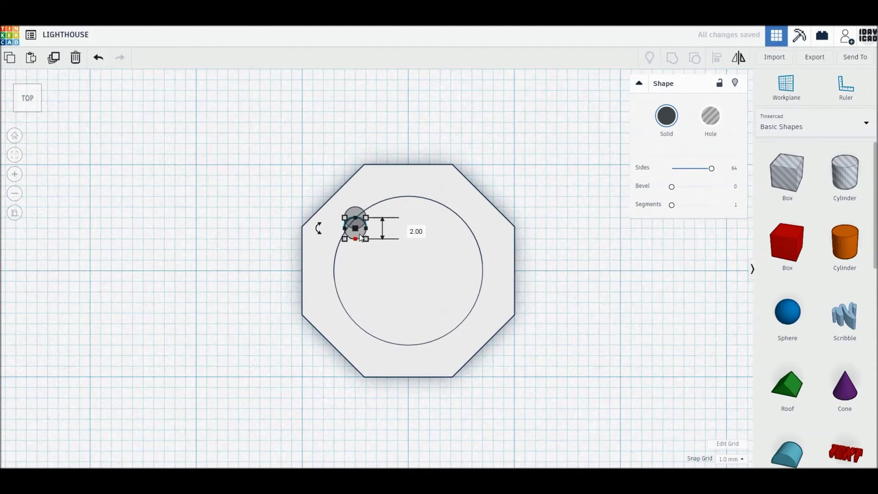
{"action": "left_click_drag", "start_coordinate": [362, 237], "coordinate": [359, 332]}
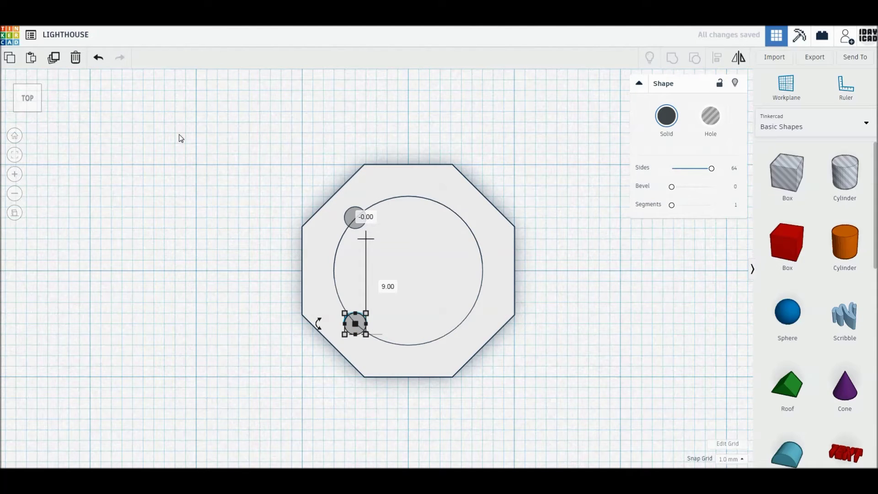
- Copy posts to the ring's upper-right and lower-right, plus one at the octagon's centre
{"action": "left_click", "coordinate": [352, 216]}
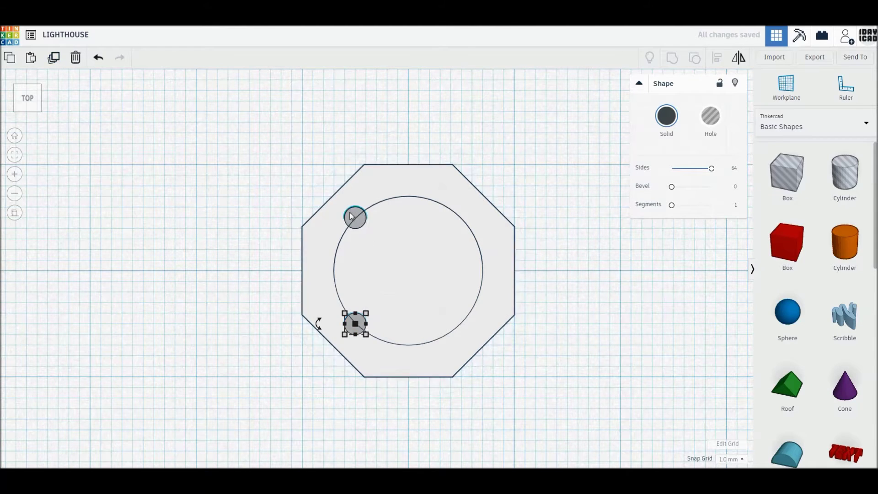
{"action": "left_click", "coordinate": [340, 260]}
{"action": "left_click", "coordinate": [349, 216]}
{"action": "left_click_drag", "start_coordinate": [352, 217], "coordinate": [456, 216], "text": "alt"}
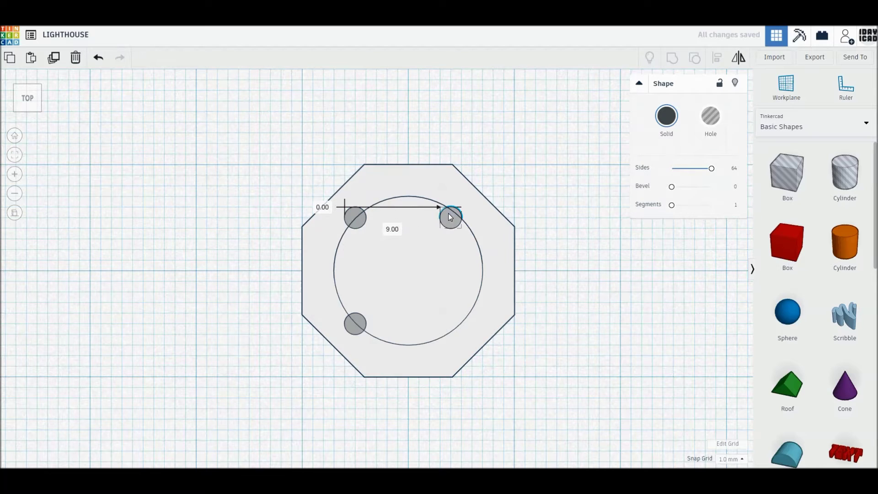
{"action": "left_click", "coordinate": [352, 325]}
{"action": "left_click", "coordinate": [52, 58]}
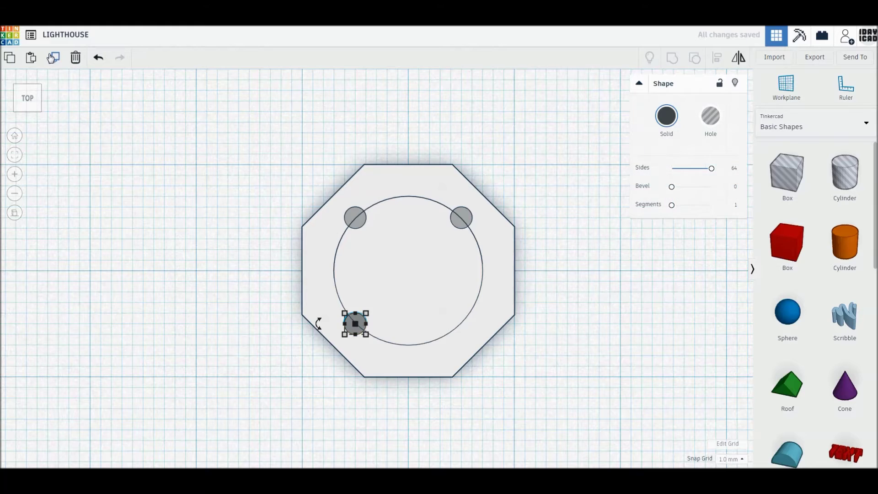
{"action": "left_click_drag", "start_coordinate": [351, 328], "coordinate": [461, 329]}
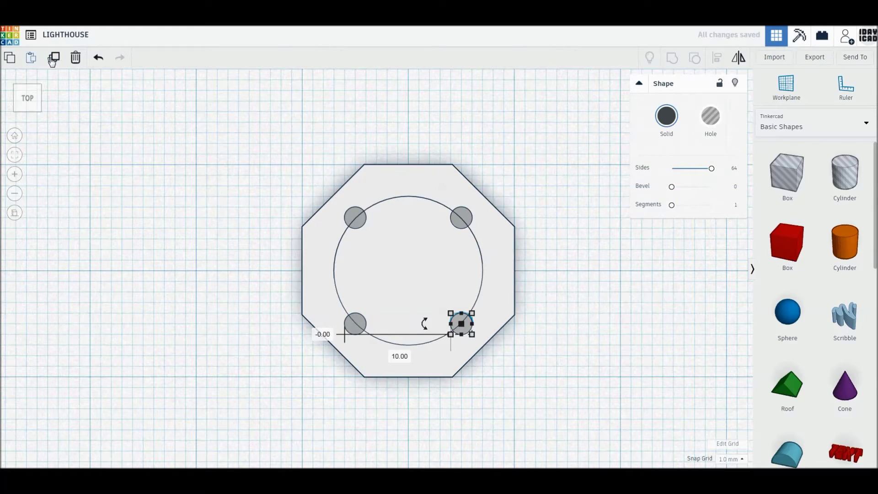
{"action": "left_click", "coordinate": [52, 57]}
{"action": "left_click_drag", "start_coordinate": [570, 325], "coordinate": [414, 276]}
{"action": "left_click", "coordinate": [612, 351]}
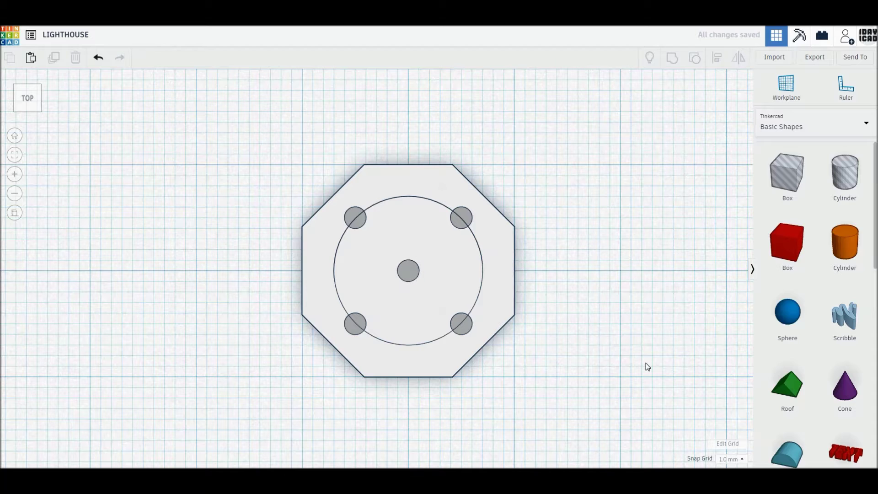
- Add a 24-step sphere beside the lighthouse and orbit to view the lantern top in 3-D
{"action": "left_click_drag", "start_coordinate": [784, 322], "coordinate": [595, 367]}
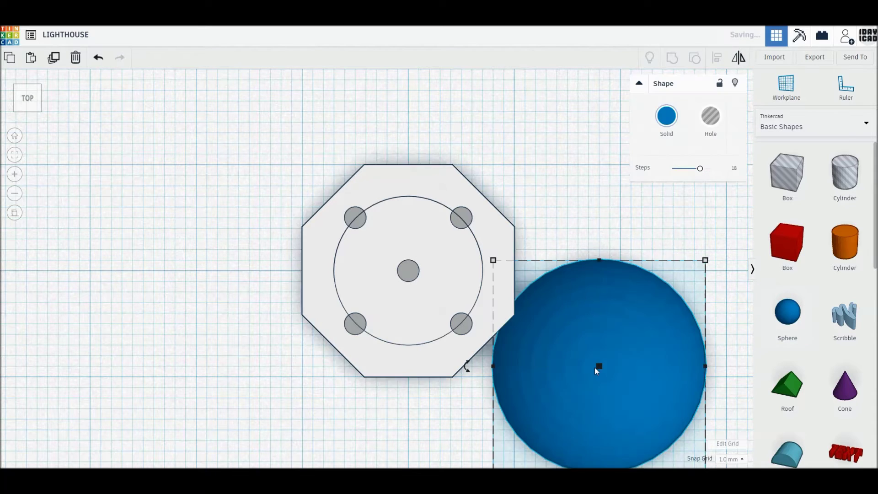
{"action": "left_click_drag", "start_coordinate": [700, 168], "coordinate": [710, 168]}
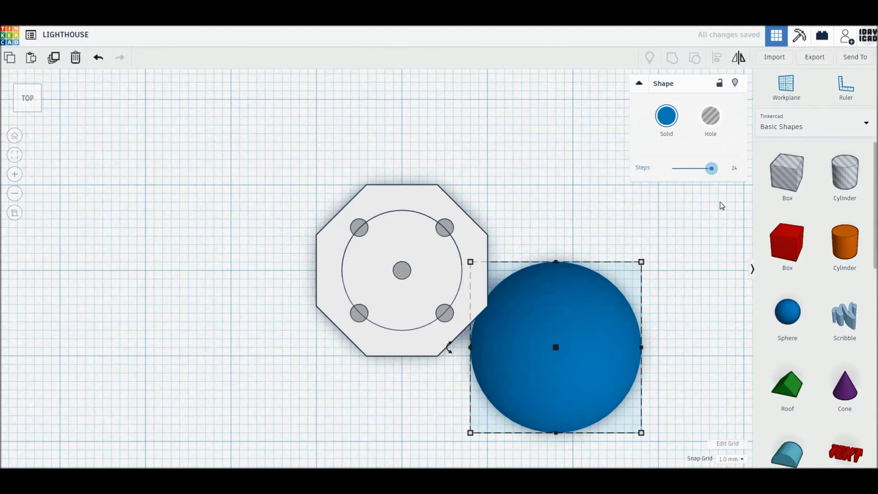
{"action": "right_click_drag", "start_coordinate": [694, 384], "coordinate": [682, 337]}
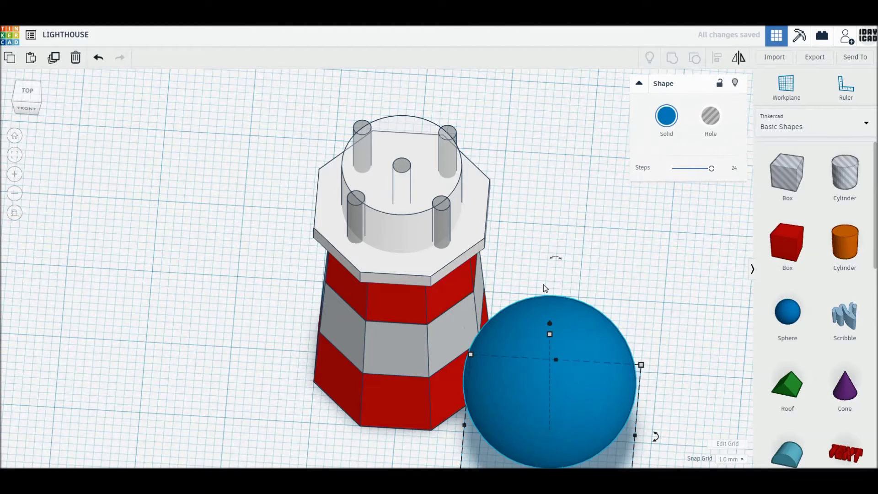
{"action": "middle_click_drag", "start_coordinate": [596, 419], "coordinate": [541, 326]}
{"action": "mouse_move", "coordinate": [573, 409]}
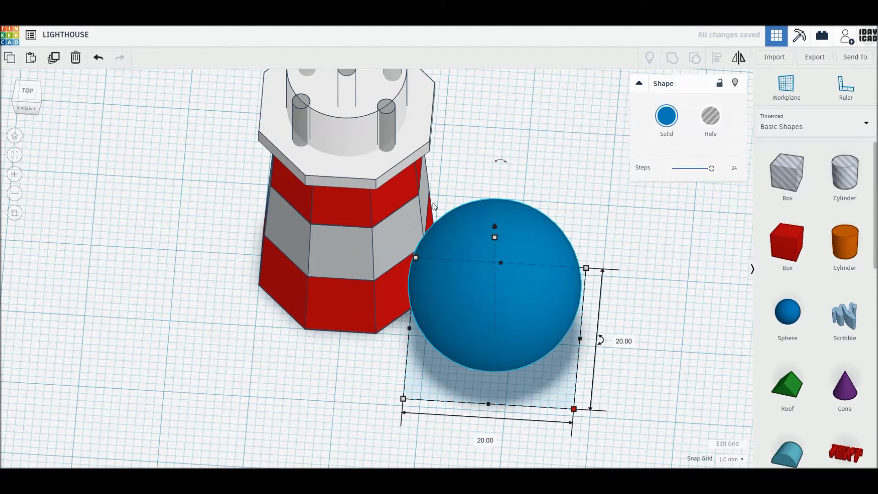
{"action": "middle_click_drag", "start_coordinate": [433, 206], "coordinate": [441, 307]}
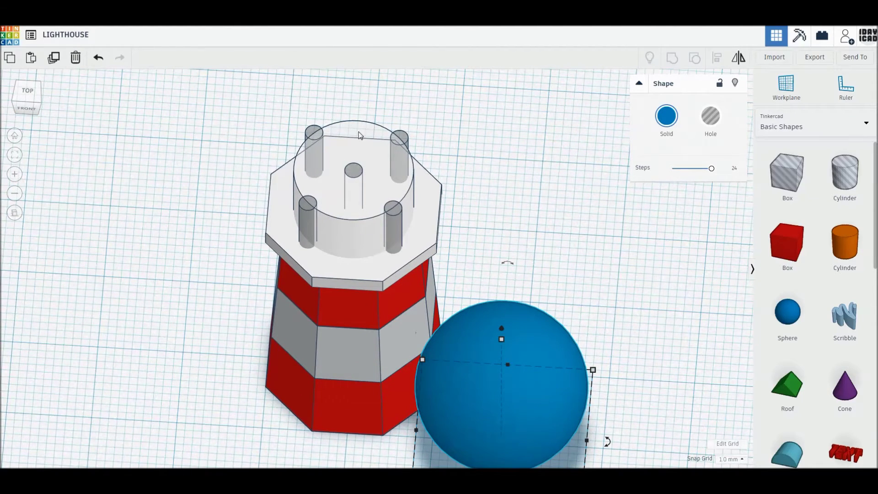
- Make the front-left and back-right posts opaque by unchecking Transparent
{"action": "left_click", "coordinate": [313, 140]}
{"action": "left_click", "coordinate": [666, 115]}
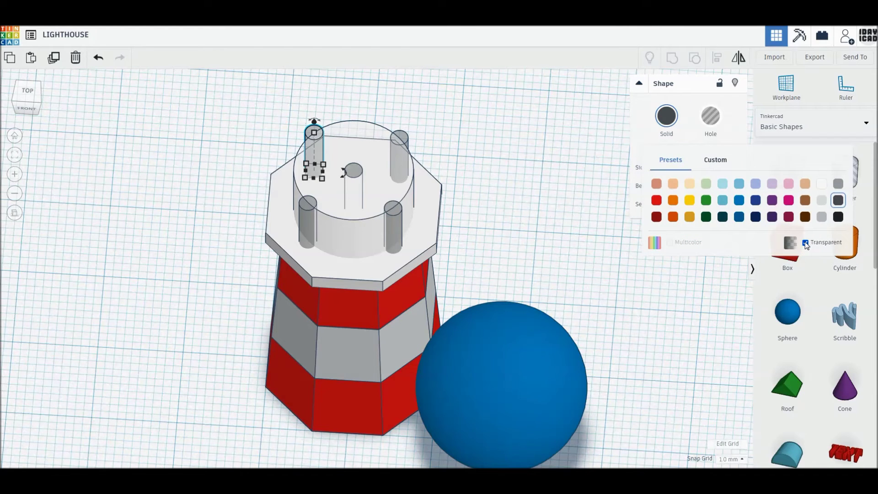
{"action": "left_click", "coordinate": [806, 244]}
{"action": "left_click", "coordinate": [398, 151]}
{"action": "left_click", "coordinate": [666, 116]}
{"action": "left_click", "coordinate": [805, 244]}
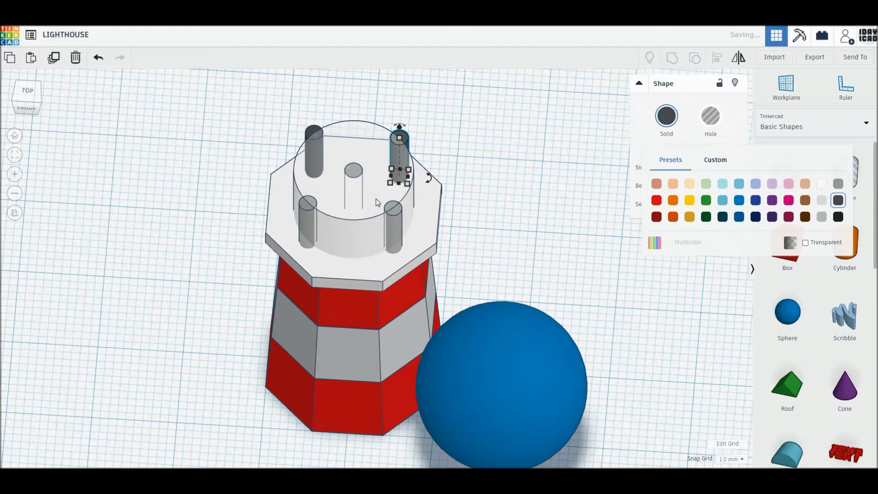
- Make the centre, front-right and back-left posts opaque dark grey as well
{"action": "left_click", "coordinate": [355, 173]}
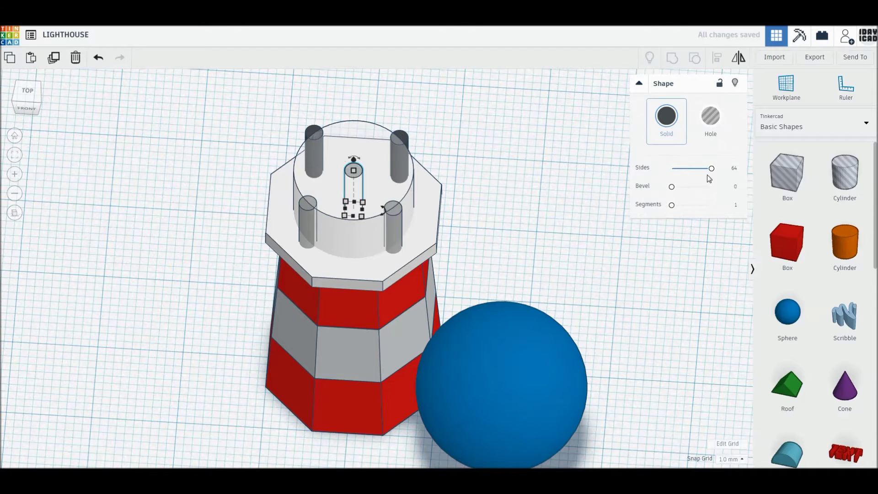
{"action": "left_click", "coordinate": [668, 119]}
{"action": "left_click", "coordinate": [806, 243]}
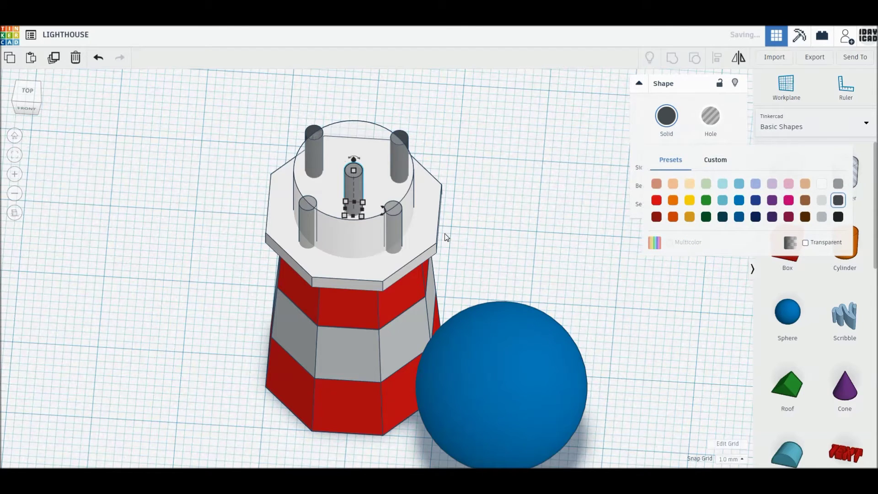
{"action": "left_click", "coordinate": [394, 236]}
{"action": "left_click", "coordinate": [662, 121]}
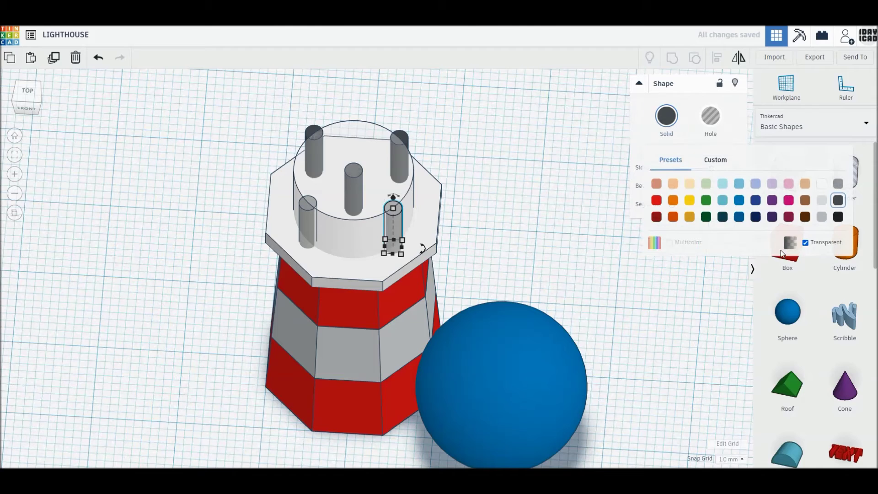
{"action": "left_click", "coordinate": [806, 244]}
{"action": "left_click", "coordinate": [307, 235]}
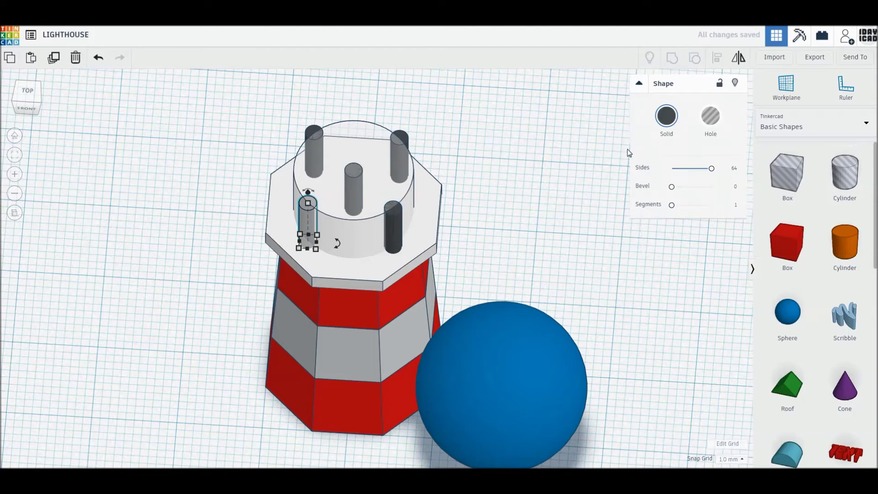
{"action": "left_click", "coordinate": [673, 116]}
{"action": "left_click", "coordinate": [806, 243]}
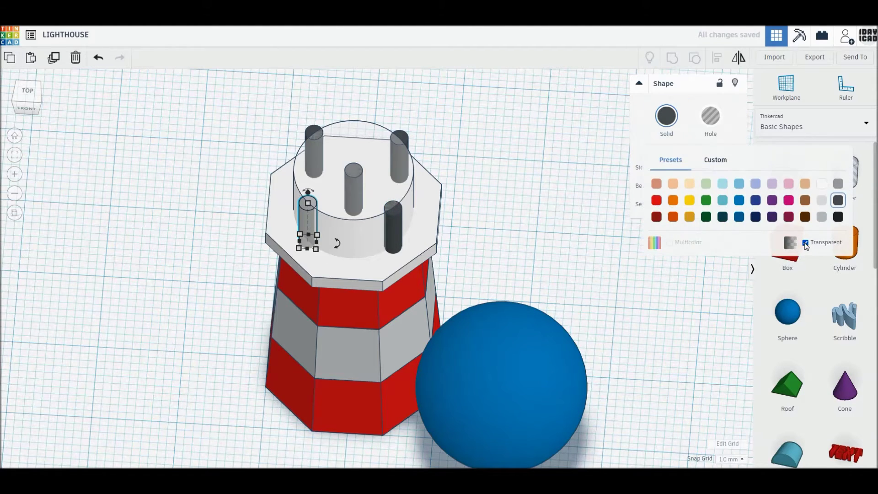
{"action": "left_click", "coordinate": [539, 410]}
- Resize the sphere to 4 mm and raise it above the workplane
{"action": "middle_click_drag", "start_coordinate": [503, 361], "coordinate": [482, 302]}
{"action": "mouse_move", "coordinate": [559, 450]}
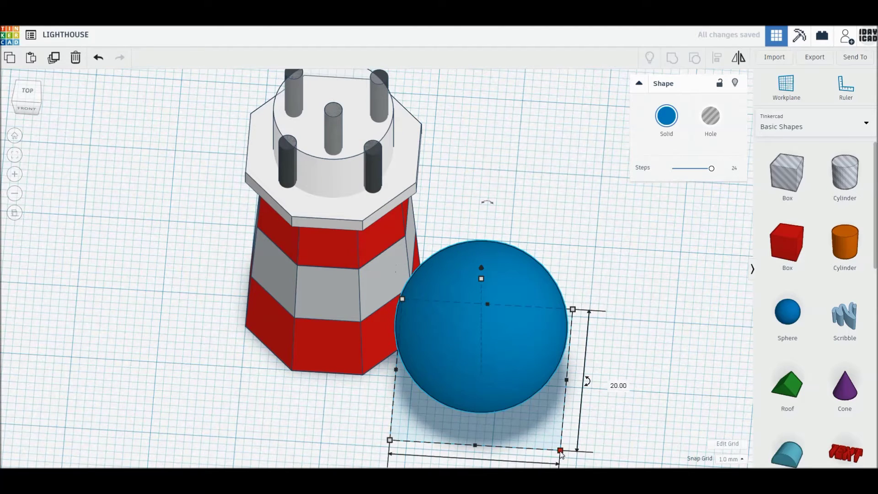
{"action": "left_click", "coordinate": [610, 382]}
{"action": "type", "text": "4"}
{"action": "key", "text": "Return"}
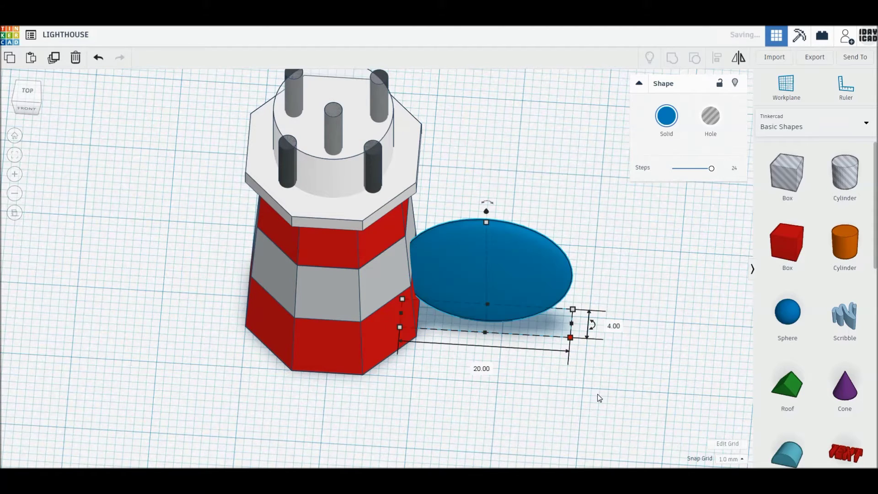
{"action": "type", "text": "4"}
{"action": "key", "text": "Return"}
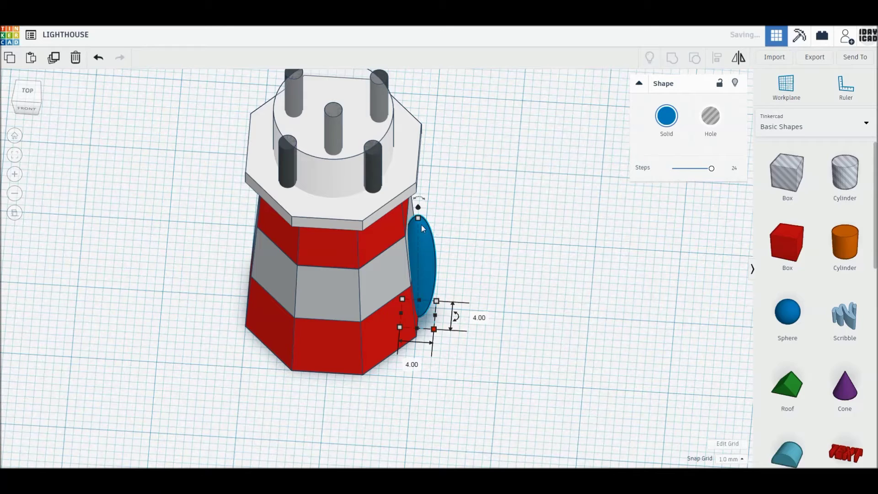
{"action": "mouse_move", "coordinate": [418, 218]}
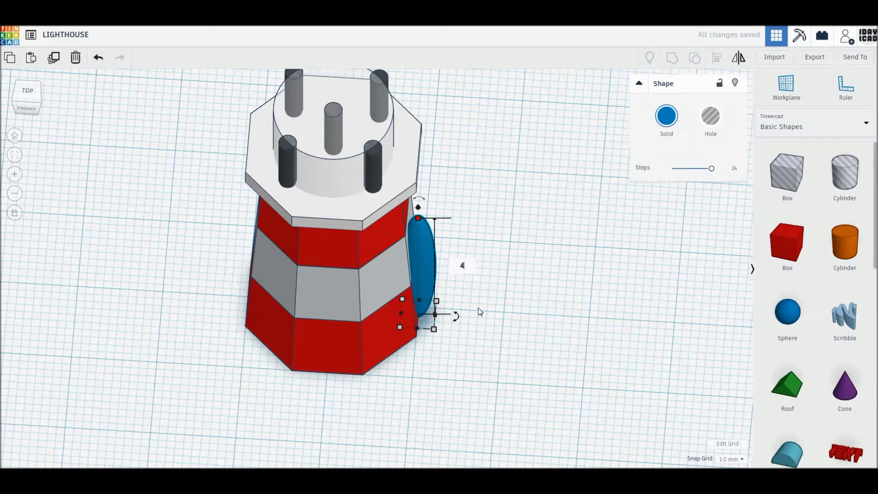
{"action": "key", "text": "Return"}
{"action": "left_click_drag", "start_coordinate": [419, 288], "coordinate": [412, 111]}
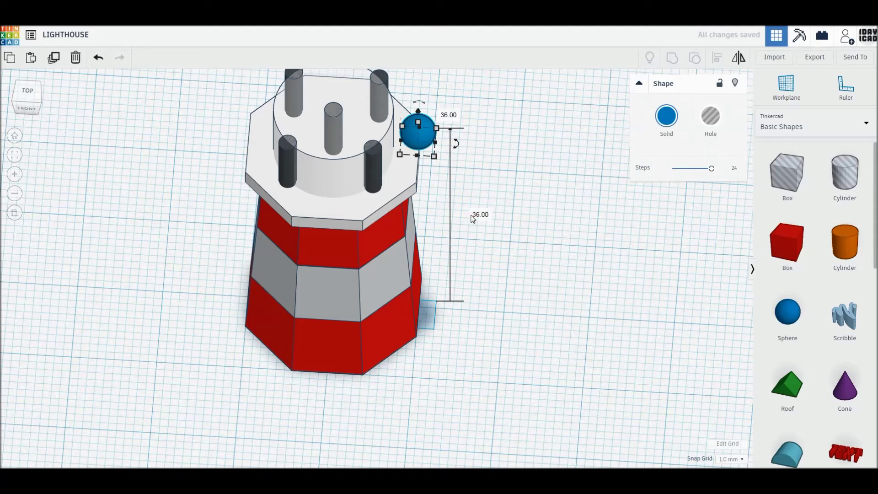
- Colour the small sphere yellow and move it to the lantern centre in Top view
{"action": "left_click", "coordinate": [665, 117]}
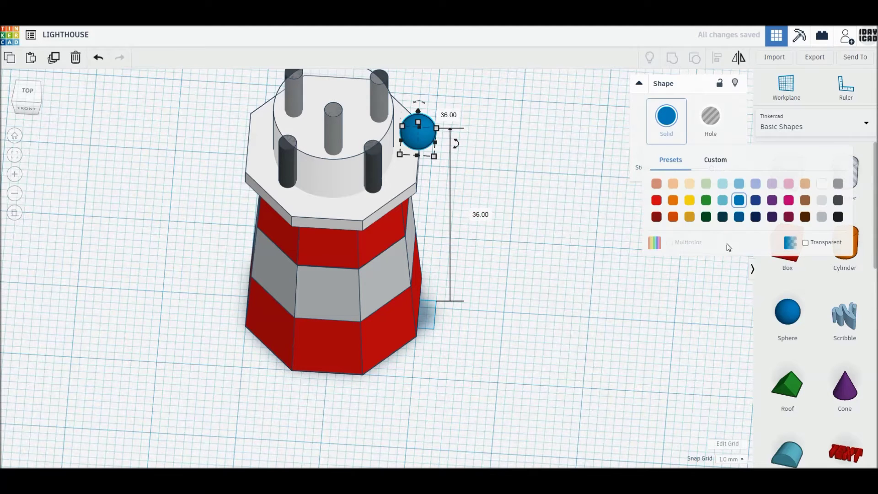
{"action": "left_click", "coordinate": [690, 200]}
{"action": "left_click", "coordinate": [26, 92]}
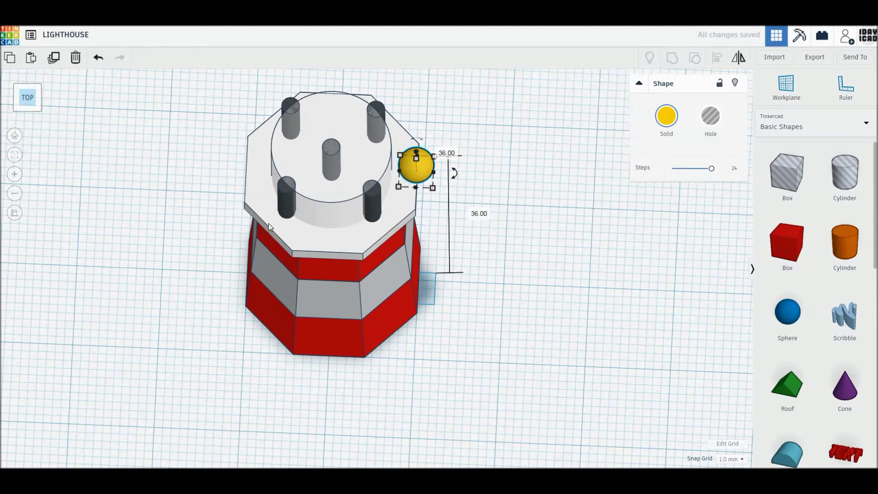
{"action": "left_click", "coordinate": [427, 255]}
{"action": "left_click_drag", "start_coordinate": [427, 251], "coordinate": [340, 242]}
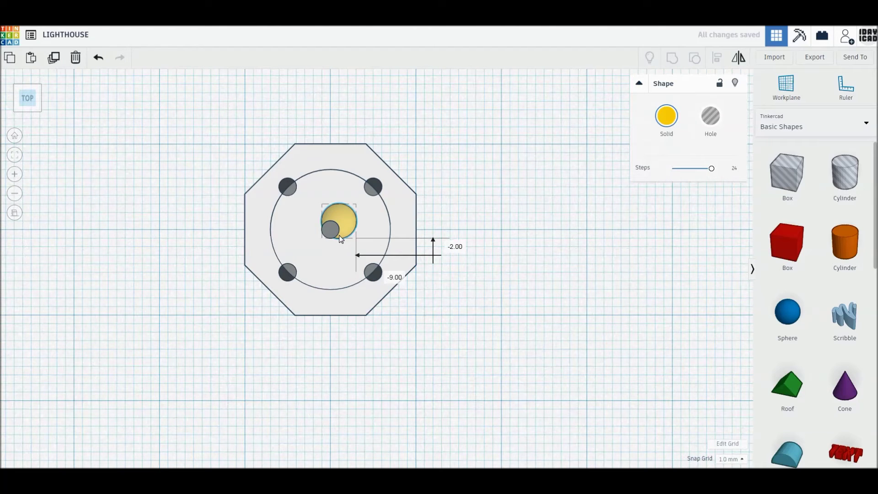
- Lower the yellow sphere two steps onto the lantern's central post with Ctrl+Down
{"action": "mouse_move", "coordinate": [370, 343]}
{"action": "right_mouse_down"}
{"action": "mouse_move", "coordinate": [366, 288]}
{"action": "mouse_move", "coordinate": [395, 269]}
{"action": "mouse_move", "coordinate": [377, 351]}
{"action": "right_mouse_up"}
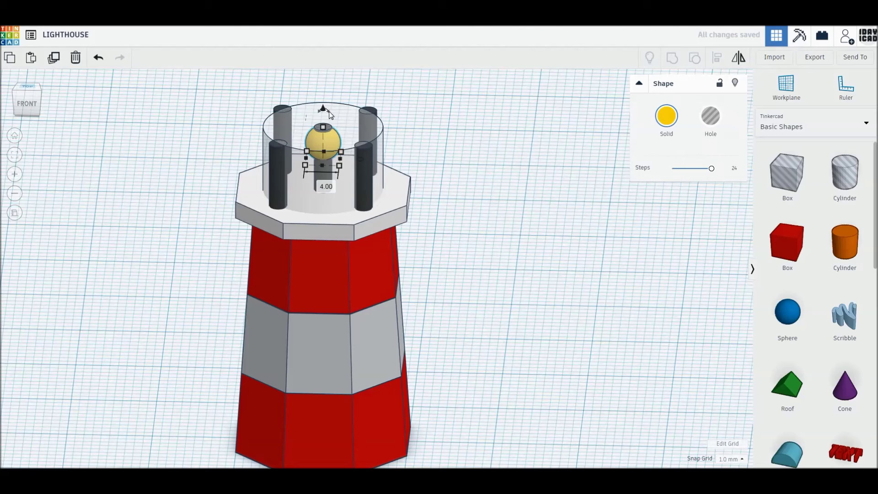
{"action": "mouse_move", "coordinate": [322, 109]}
{"action": "key", "text": "ctrl+Down"}
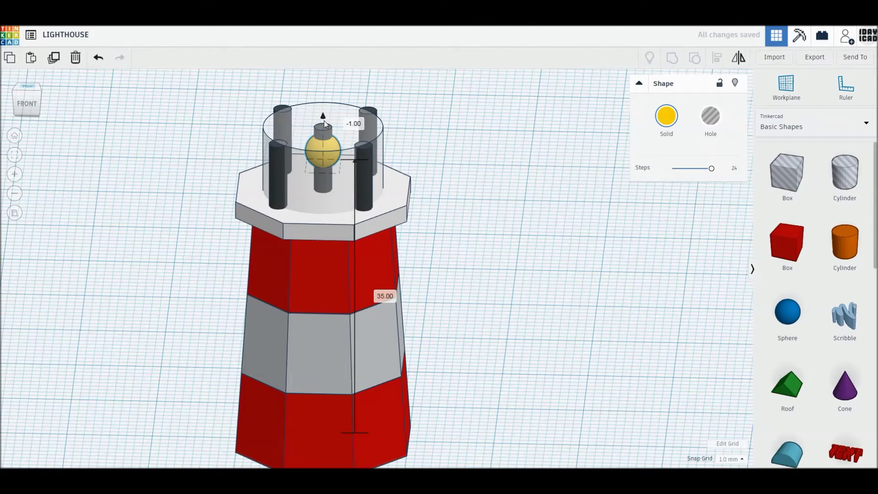
{"action": "key", "text": "ctrl+Down"}
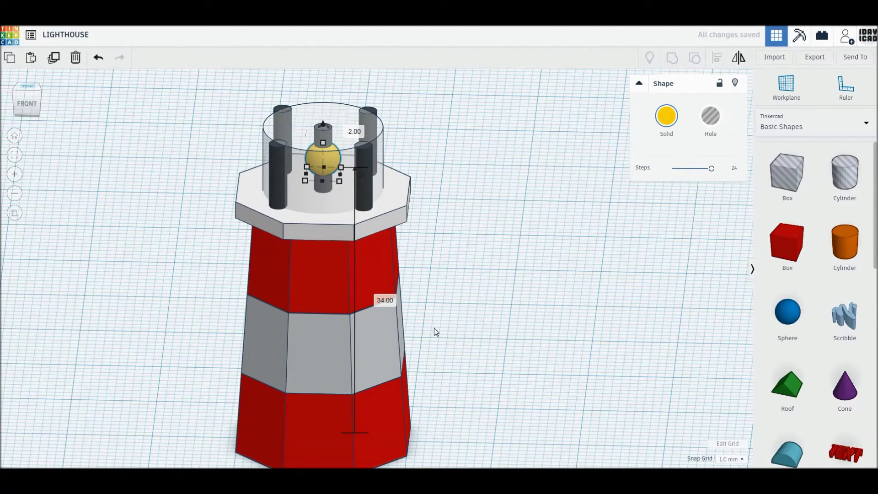
{"action": "left_click", "coordinate": [446, 327]}
- Add a half sphere to the workplane beside the lighthouse
{"action": "scroll", "coordinate": [803, 371], "scroll_direction": "down", "scroll_amount": 3}
{"action": "scroll", "coordinate": [803, 372], "scroll_direction": "down", "scroll_amount": 3}
{"action": "left_click_drag", "start_coordinate": [787, 352], "coordinate": [559, 367]}
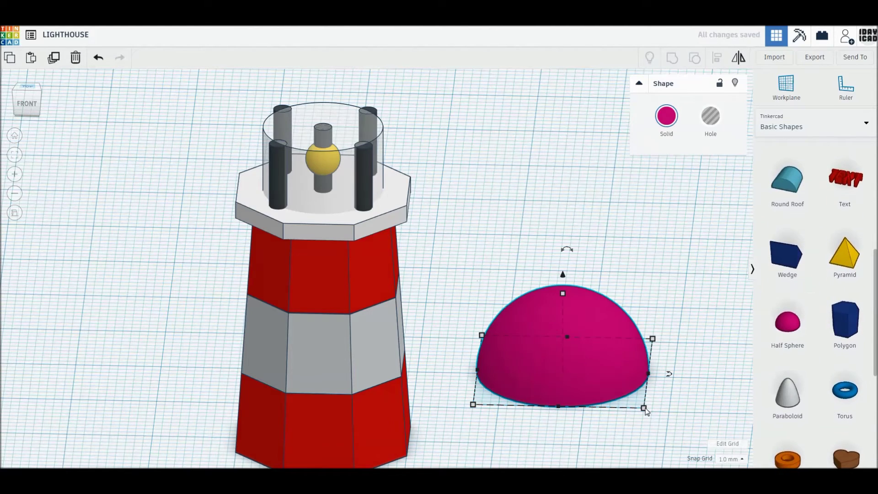
- Size the half sphere to 16×16 mm, 8 mm tall, and colour it light grey
{"action": "left_click", "coordinate": [690, 373]}
{"action": "type", "text": "16"}
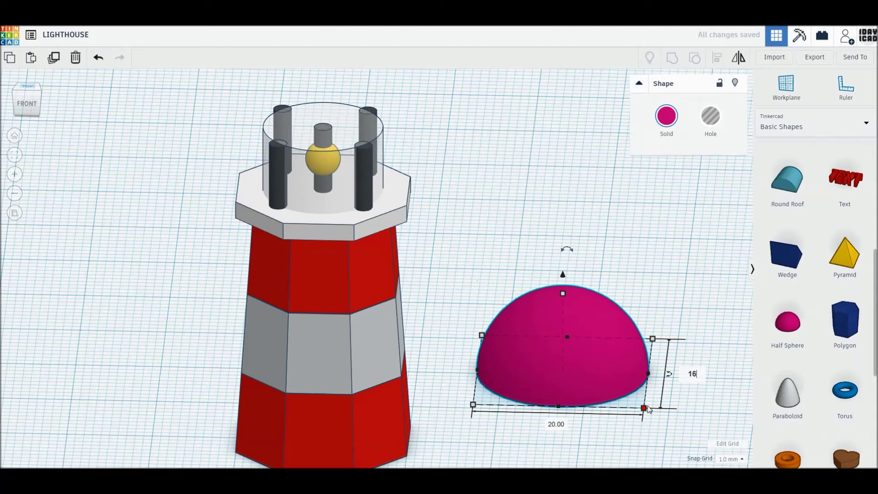
{"action": "key", "text": "Return"}
{"action": "left_click", "coordinate": [566, 411]}
{"action": "type", "text": "16"}
{"action": "key", "text": "Return"}
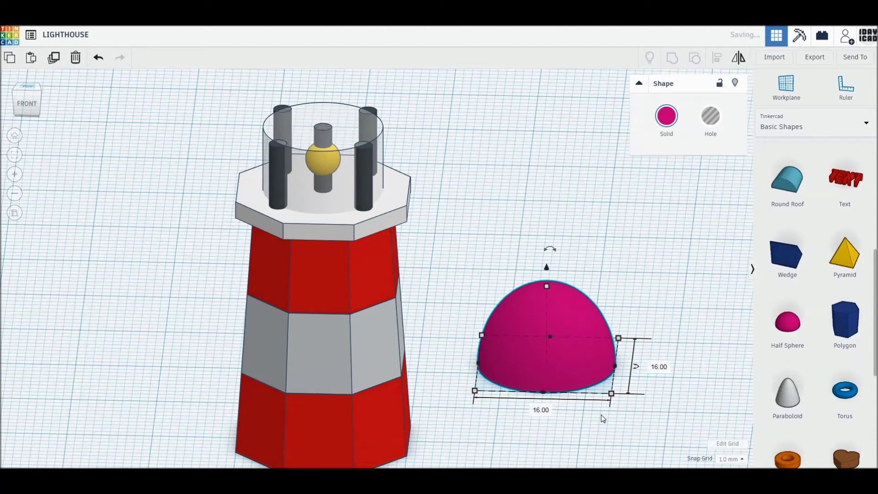
{"action": "mouse_move", "coordinate": [546, 286]}
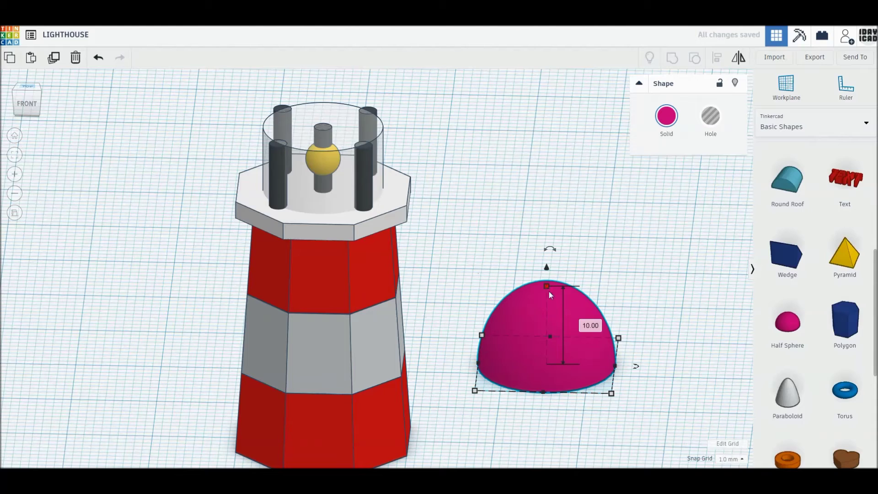
{"action": "left_click", "coordinate": [587, 326]}
{"action": "type", "text": "8"}
{"action": "key", "text": "Return"}
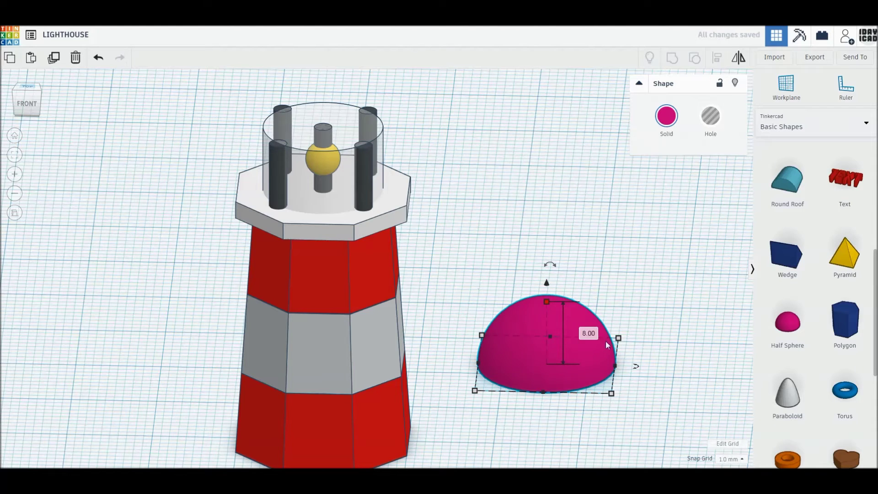
{"action": "left_click", "coordinate": [674, 123]}
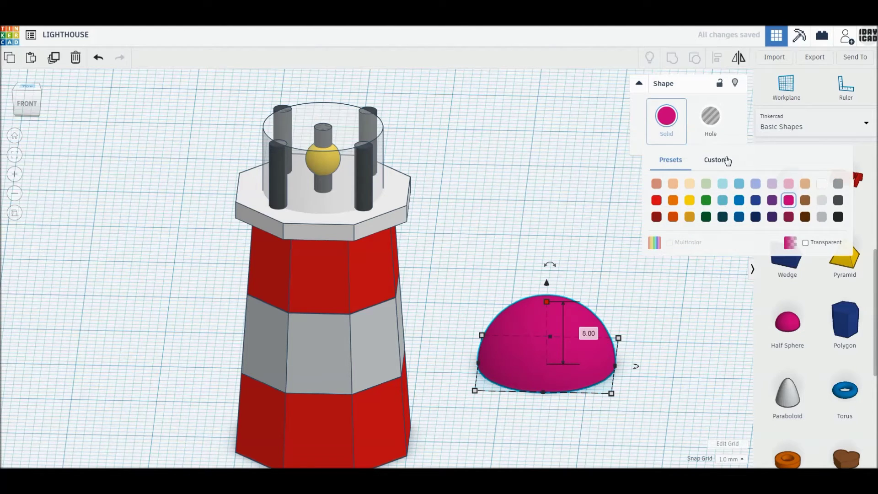
{"action": "left_click", "coordinate": [821, 204]}
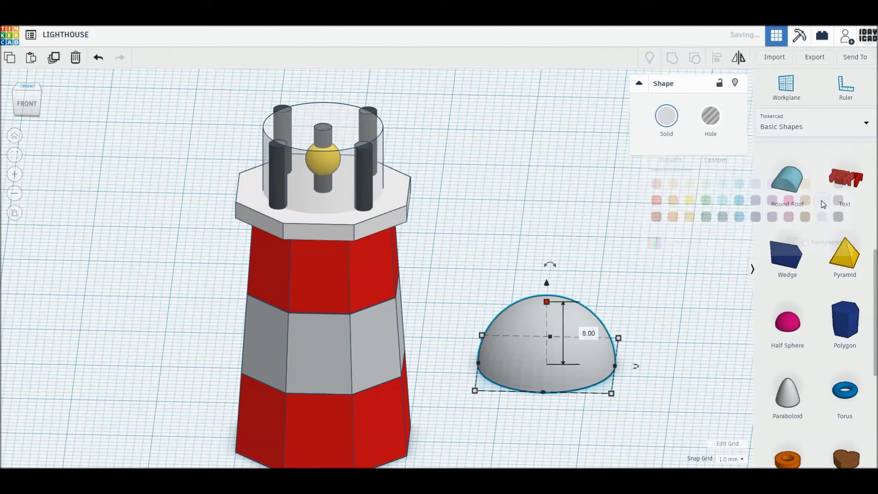
- Duplicate the grey dome, lift the copy 4 mm and make it 10×10 mm
{"action": "left_click", "coordinate": [58, 61]}
{"action": "left_click_drag", "start_coordinate": [547, 285], "coordinate": [545, 254]}
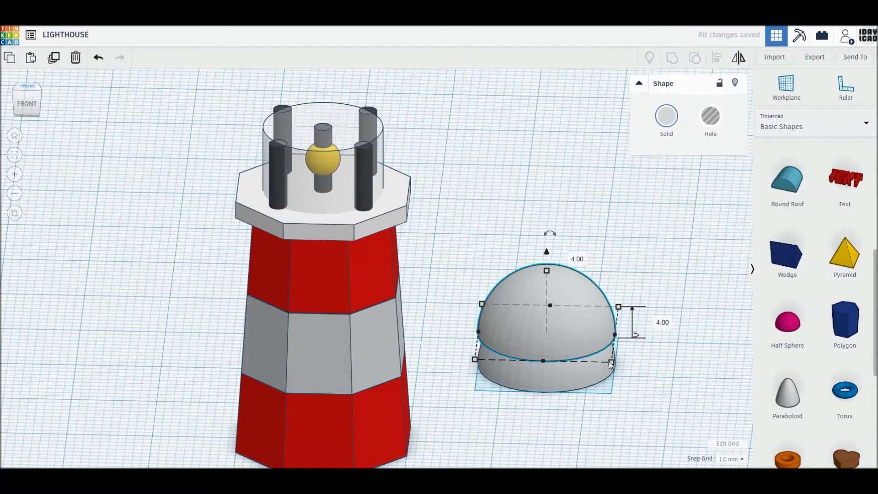
{"action": "left_click", "coordinate": [541, 377]}
{"action": "mouse_move", "coordinate": [611, 361]}
{"action": "key", "text": "Tab"}
{"action": "type", "text": "10"}
{"action": "key", "text": "Return"}
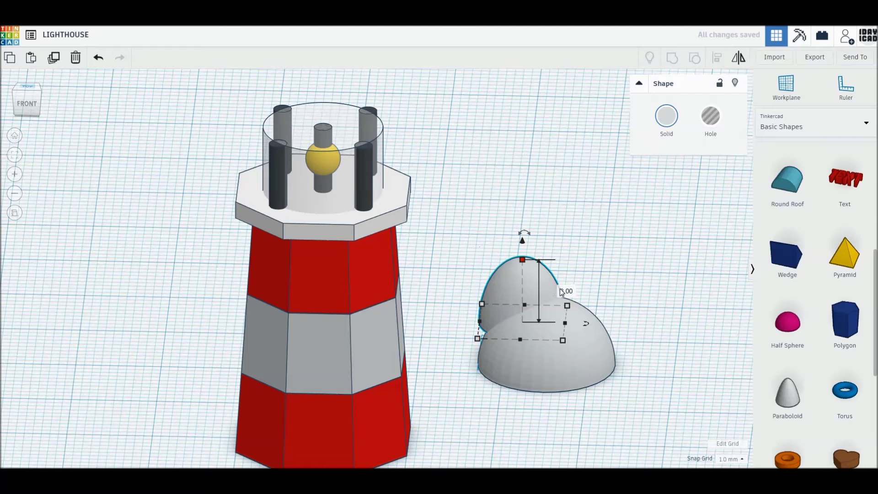
- Centre the small dome over the large one, make it white and 7 mm tall
{"action": "left_click", "coordinate": [590, 352], "text": "shift"}
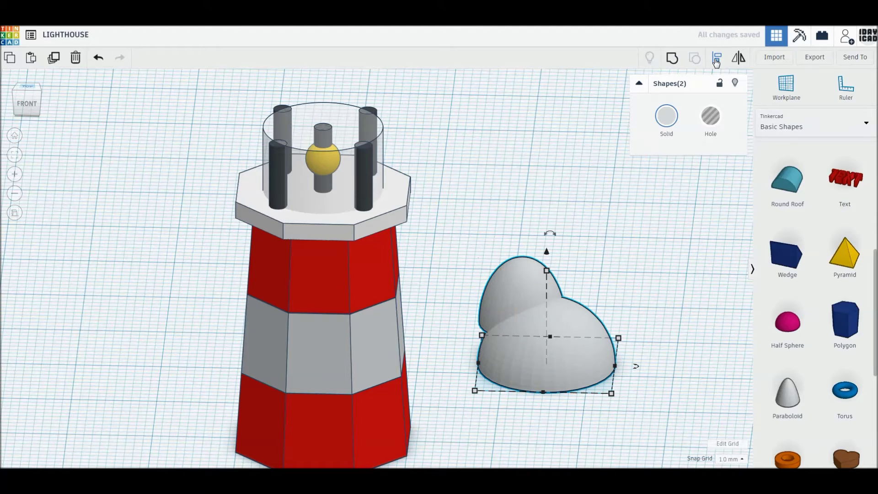
{"action": "left_click", "coordinate": [543, 397]}
{"action": "right_click_drag", "start_coordinate": [541, 397], "coordinate": [550, 448]}
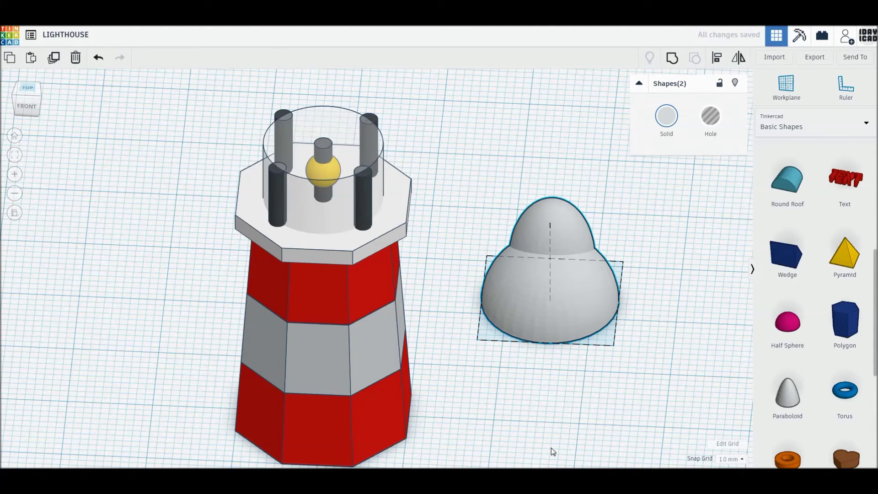
{"action": "left_click", "coordinate": [547, 393]}
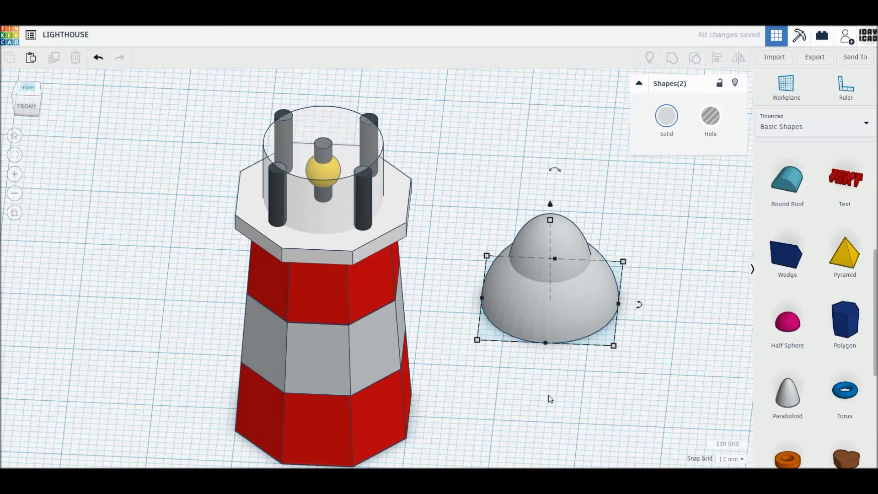
{"action": "left_click", "coordinate": [554, 251]}
{"action": "left_click", "coordinate": [666, 116]}
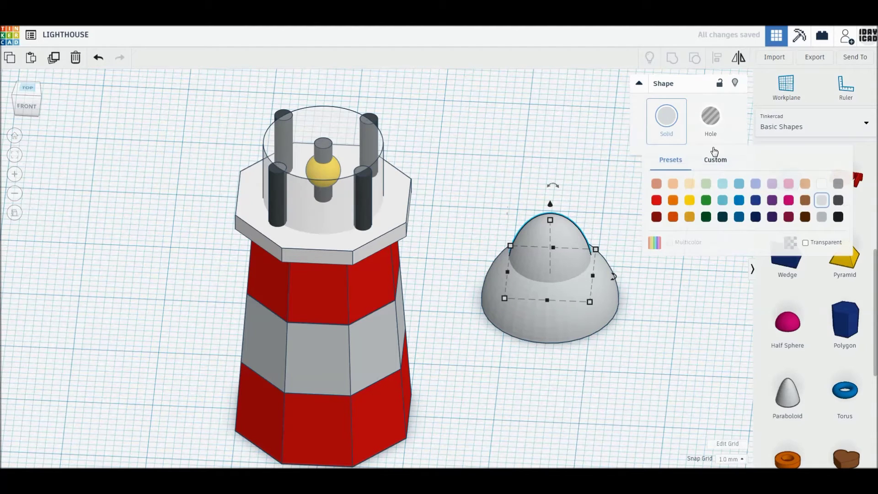
{"action": "left_click", "coordinate": [817, 186]}
{"action": "mouse_move", "coordinate": [549, 204]}
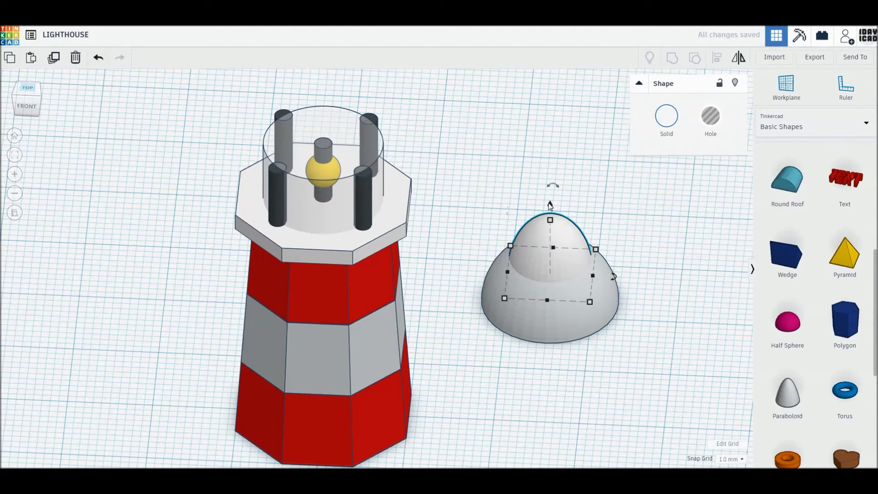
{"action": "mouse_move", "coordinate": [550, 221]}
{"action": "left_mouse_down"}
{"action": "mouse_move", "coordinate": [552, 243]}
{"action": "mouse_move", "coordinate": [551, 221]}
{"action": "left_mouse_up"}
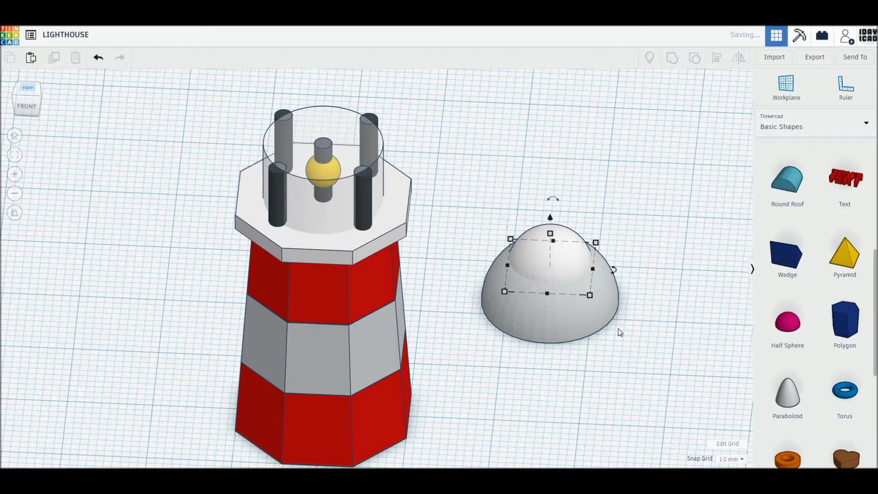
- Select both domes together and raise them above the workplane
{"action": "left_click_drag", "start_coordinate": [486, 208], "coordinate": [640, 359]}
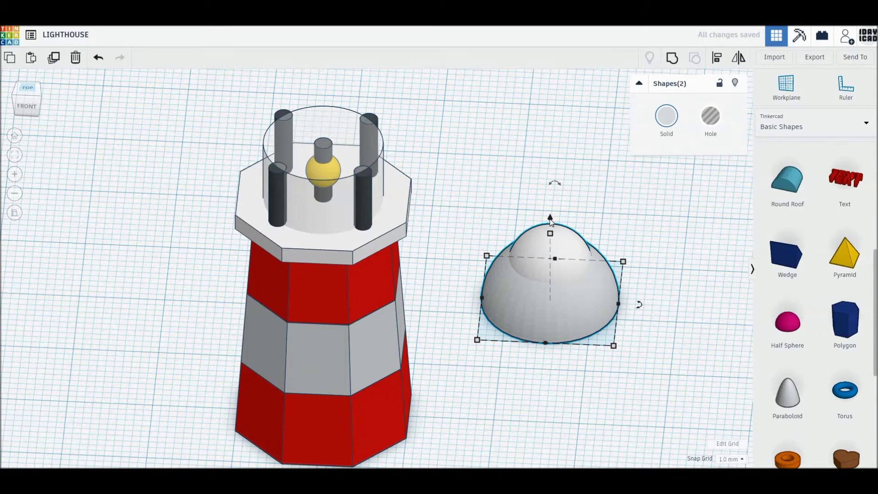
{"action": "left_click_drag", "start_coordinate": [550, 222], "coordinate": [549, 193]}
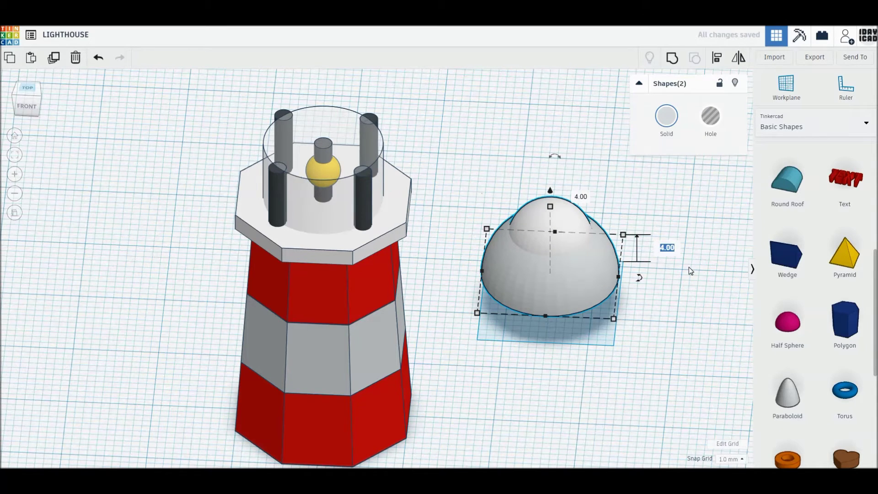
{"action": "type", "text": "40"}
{"action": "key", "text": "Return"}
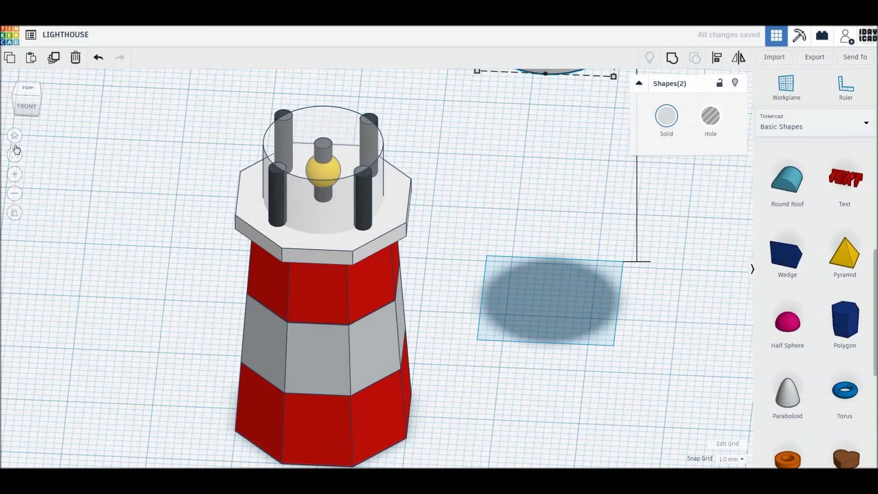
- Centre the raised dome over the octagonal lantern from Top view, then orbit back
{"action": "left_click", "coordinate": [15, 156]}
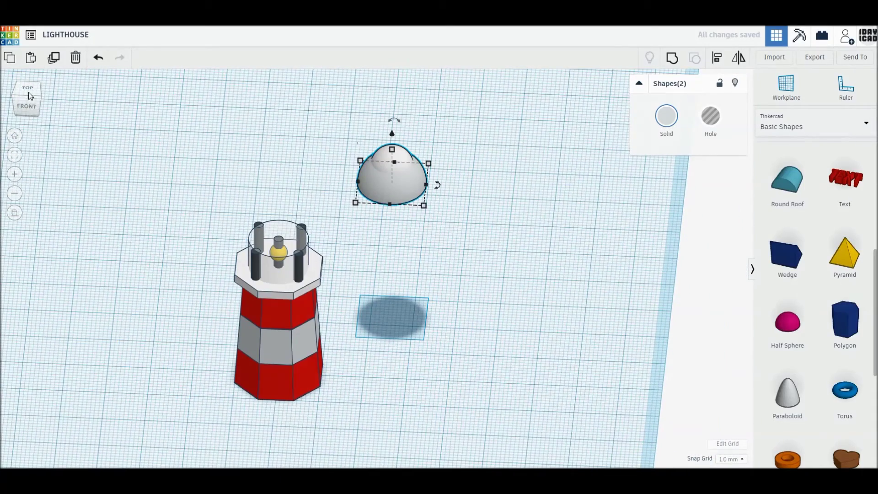
{"action": "left_click", "coordinate": [28, 88]}
{"action": "left_click_drag", "start_coordinate": [405, 224], "coordinate": [297, 324]}
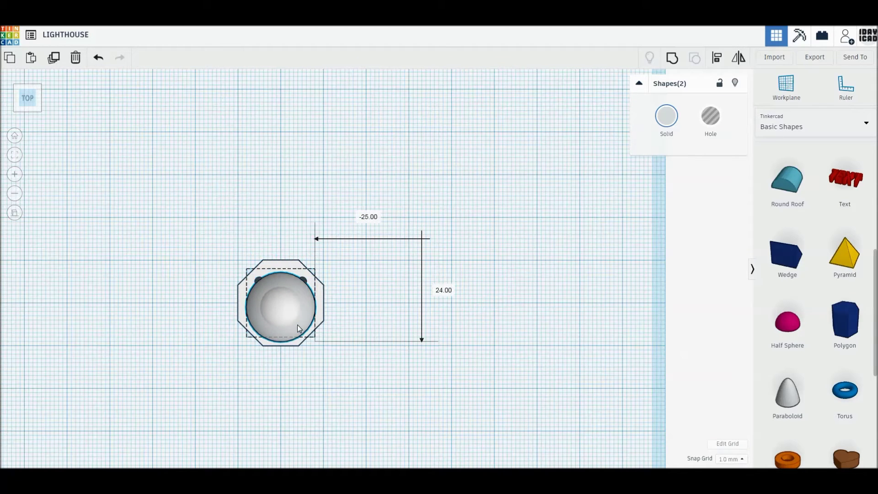
{"action": "left_click", "coordinate": [357, 391]}
{"action": "mouse_move", "coordinate": [309, 363]}
{"action": "right_mouse_down"}
{"action": "mouse_move", "coordinate": [312, 241]}
{"action": "mouse_move", "coordinate": [355, 266]}
{"action": "right_mouse_up"}
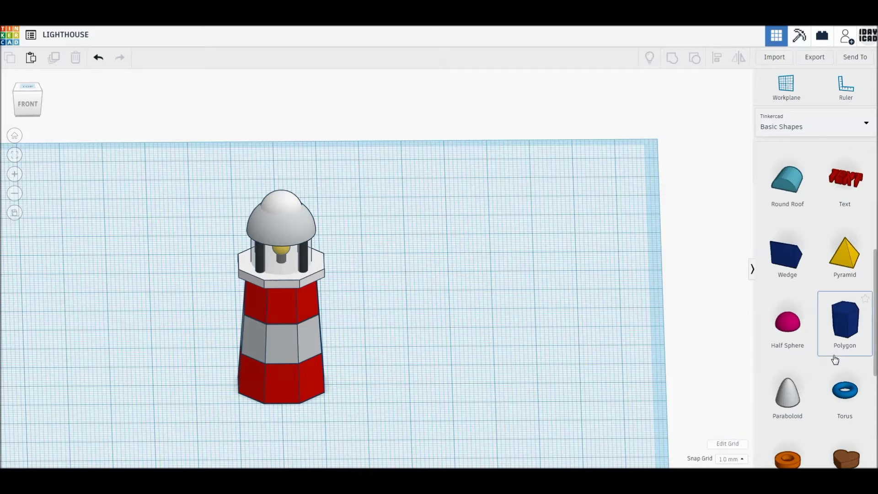
- Add a cone to the workplane and give it 64 sides
{"action": "scroll", "coordinate": [836, 359], "scroll_direction": "up", "scroll_amount": 3}
{"action": "scroll", "coordinate": [838, 338], "scroll_direction": "up", "scroll_amount": 3}
{"action": "left_click_drag", "start_coordinate": [839, 335], "coordinate": [456, 383]}
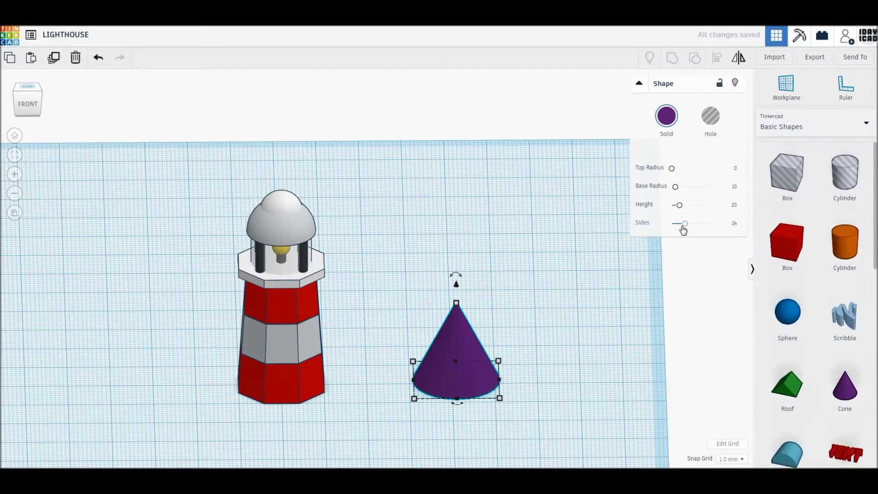
{"action": "left_click_drag", "start_coordinate": [686, 224], "coordinate": [711, 224]}
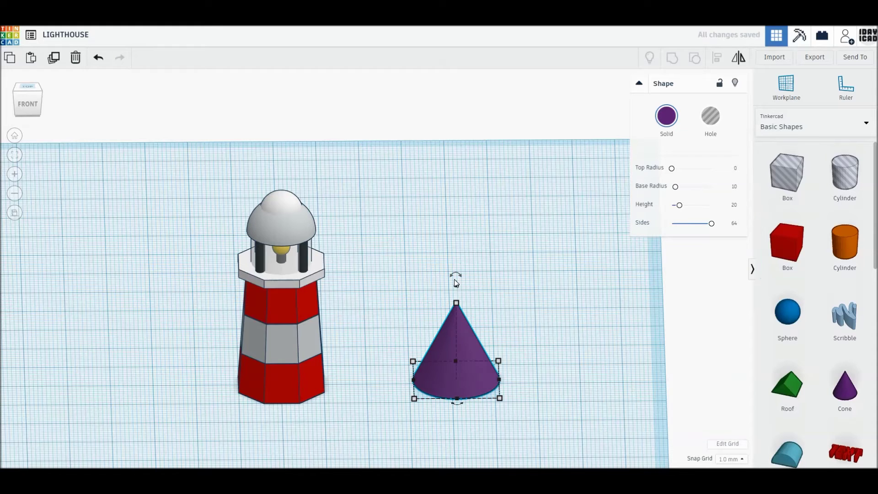
{"action": "left_click_drag", "start_coordinate": [457, 276], "coordinate": [484, 365]}
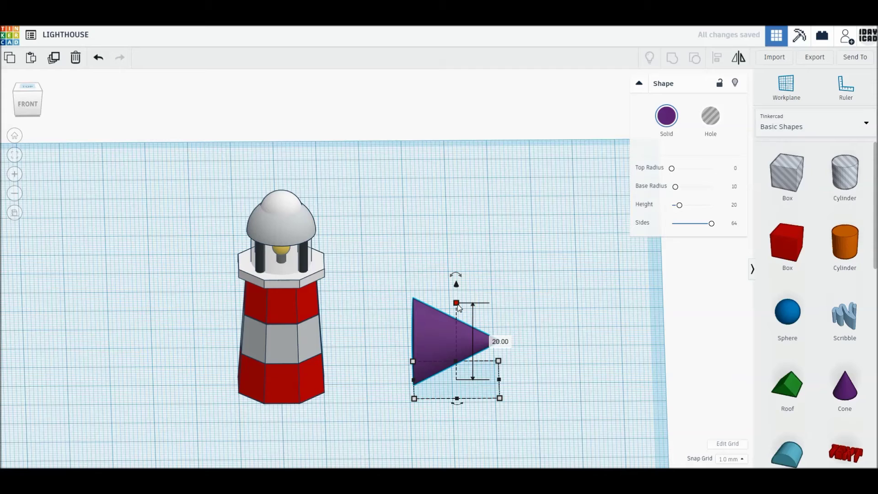
{"action": "left_click", "coordinate": [97, 59]}
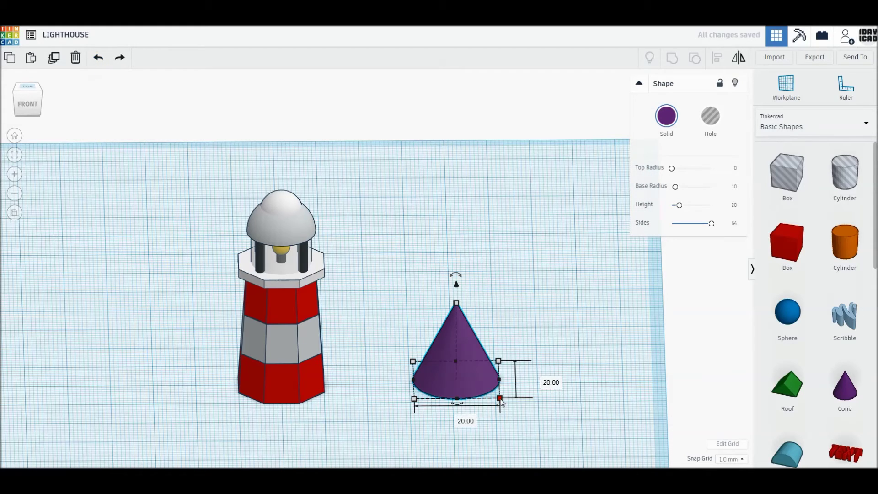
- Resize the cone to 30×30 mm, rotate it -90° onto its side, and stretch it to 60 mm
{"action": "left_click", "coordinate": [462, 417]}
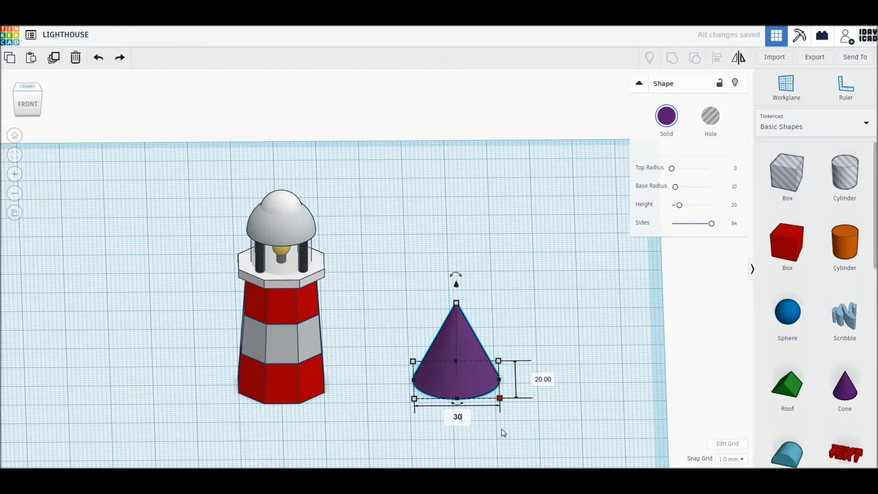
{"action": "key", "text": "Tab"}
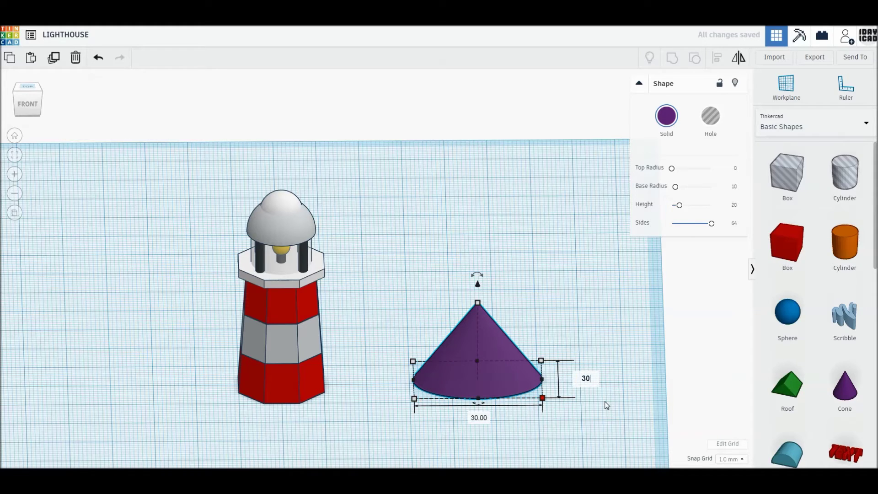
{"action": "key", "text": "Return"}
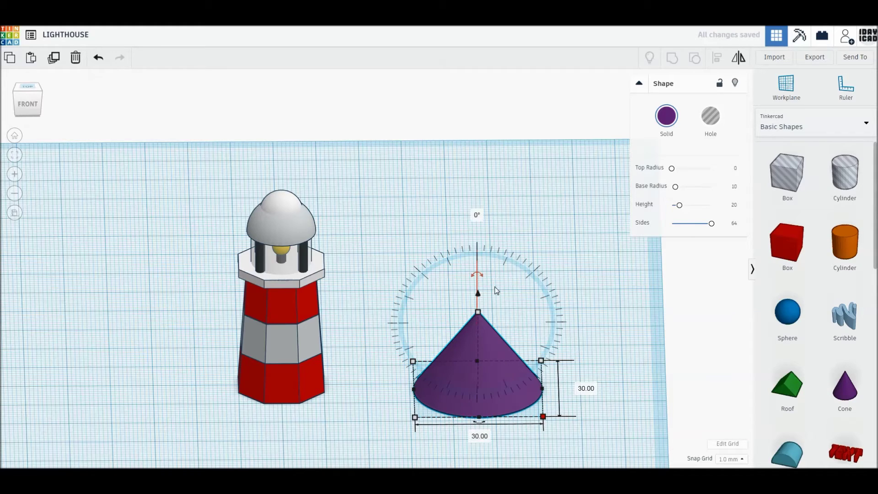
{"action": "left_click_drag", "start_coordinate": [495, 288], "coordinate": [518, 317]}
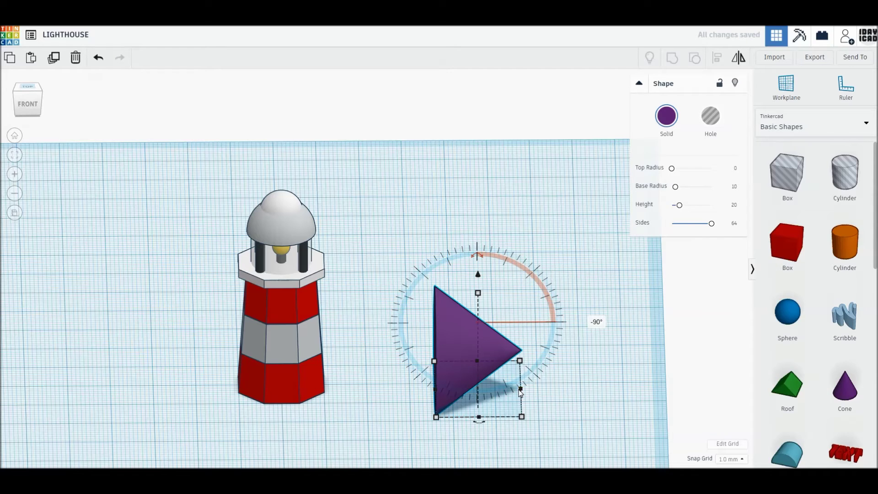
{"action": "left_click", "coordinate": [500, 438]}
{"action": "type", "text": "60"}
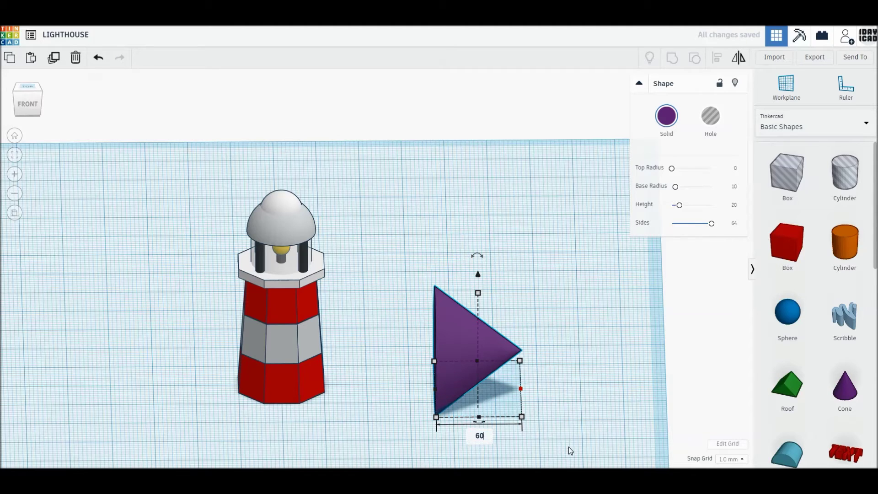
{"action": "key", "text": "Return"}
- Make the cone transparent white and move it against the lighthouse
{"action": "left_click", "coordinate": [666, 117]}
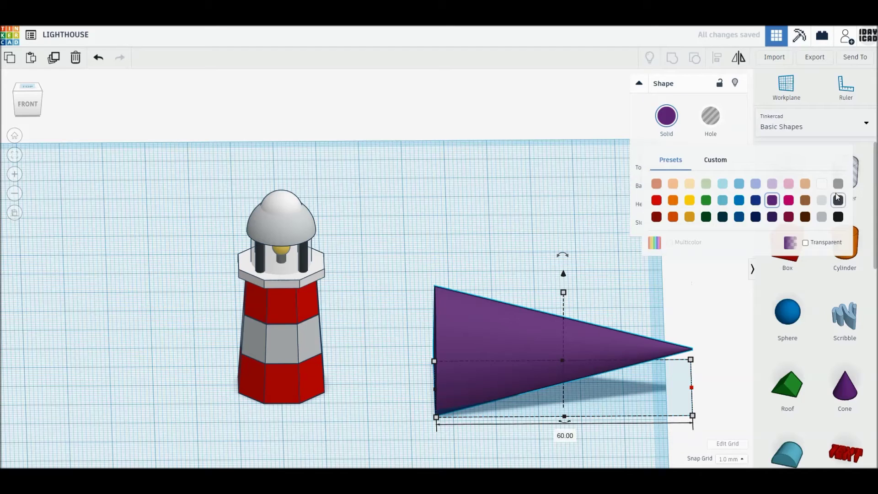
{"action": "left_click", "coordinate": [838, 197]}
{"action": "left_click", "coordinate": [664, 117]}
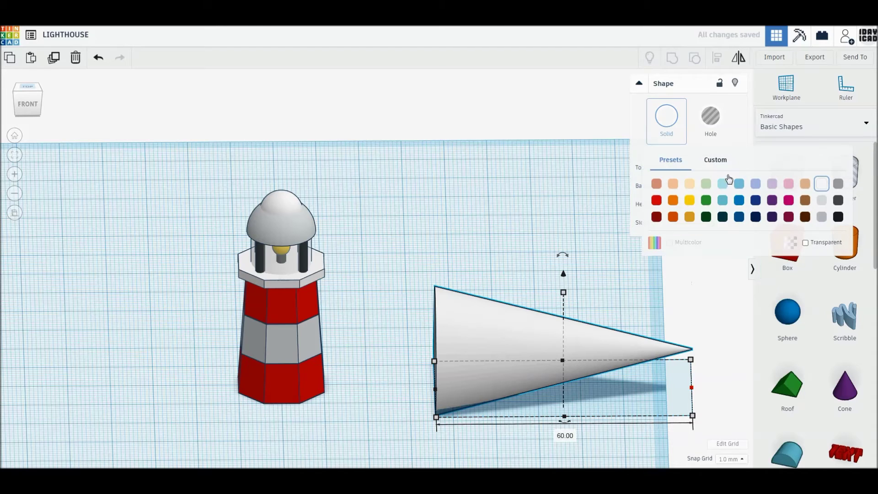
{"action": "left_click", "coordinate": [805, 243]}
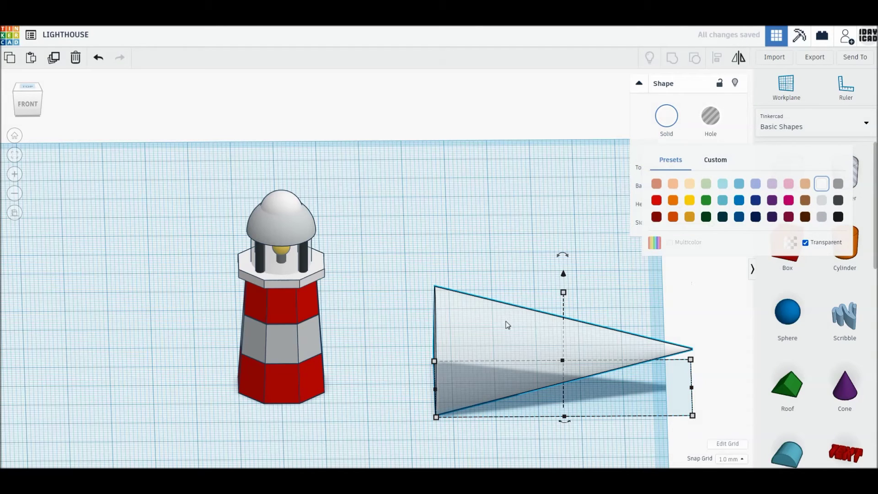
{"action": "mouse_move", "coordinate": [520, 344]}
{"action": "left_mouse_down"}
{"action": "mouse_move", "coordinate": [382, 346]}
{"action": "mouse_move", "coordinate": [293, 297]}
{"action": "left_mouse_up"}
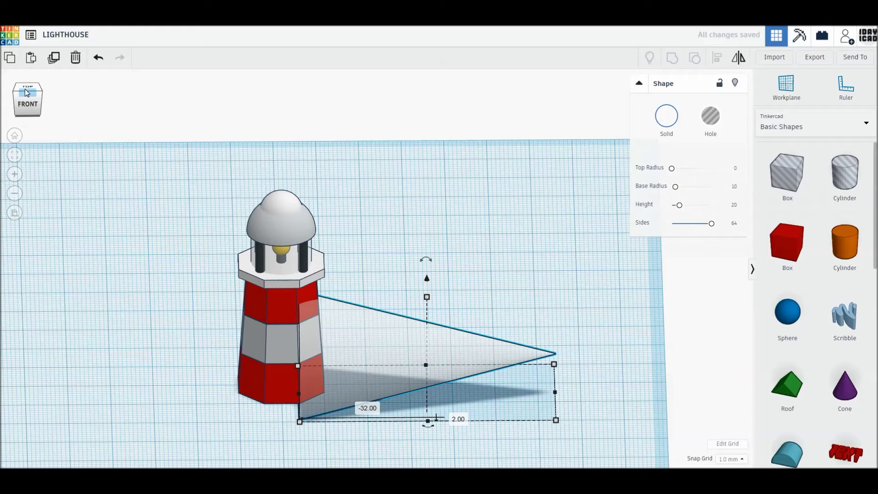
- Duplicate and mirror the beam cone, placing the copy so the tips meet
{"action": "key", "text": "Escape"}
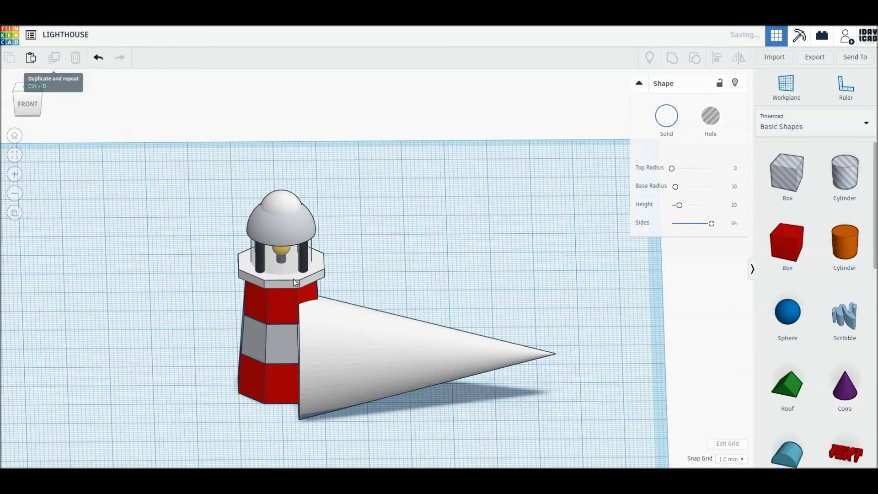
{"action": "left_click", "coordinate": [739, 58]}
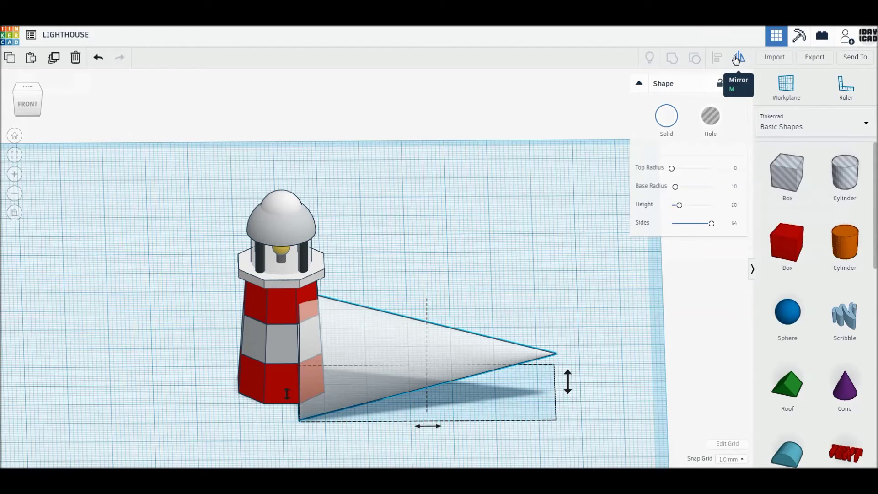
{"action": "left_click", "coordinate": [435, 428]}
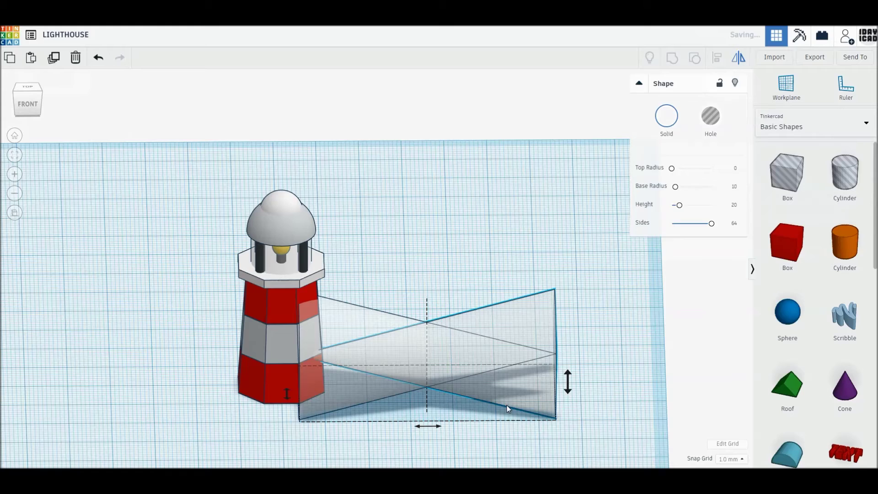
{"action": "left_click_drag", "start_coordinate": [505, 393], "coordinate": [695, 389]}
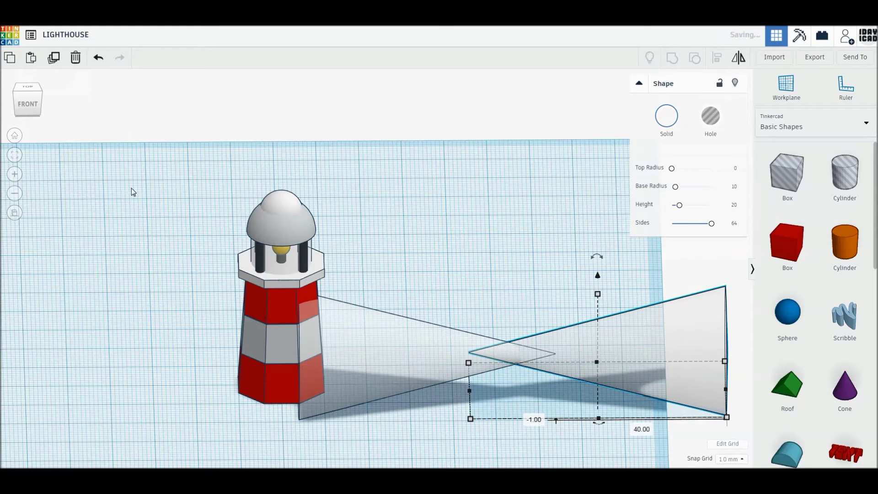
{"action": "left_click", "coordinate": [29, 88]}
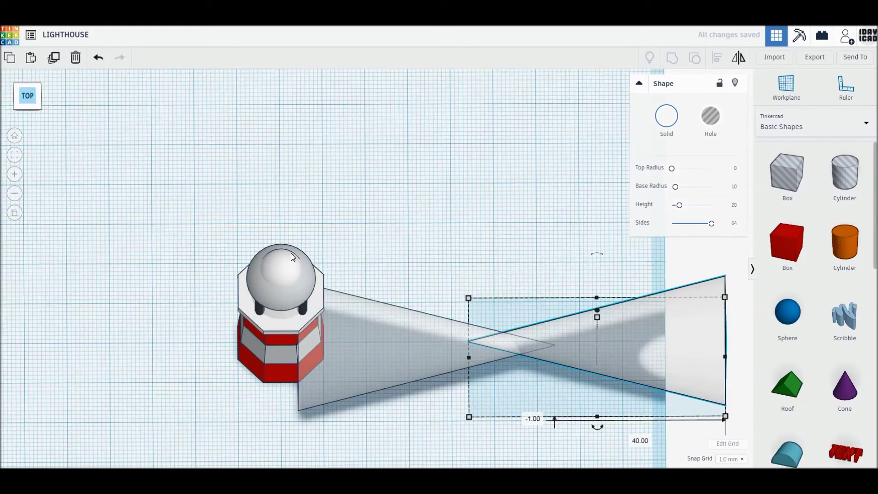
{"action": "left_click_drag", "start_coordinate": [577, 314], "coordinate": [630, 311]}
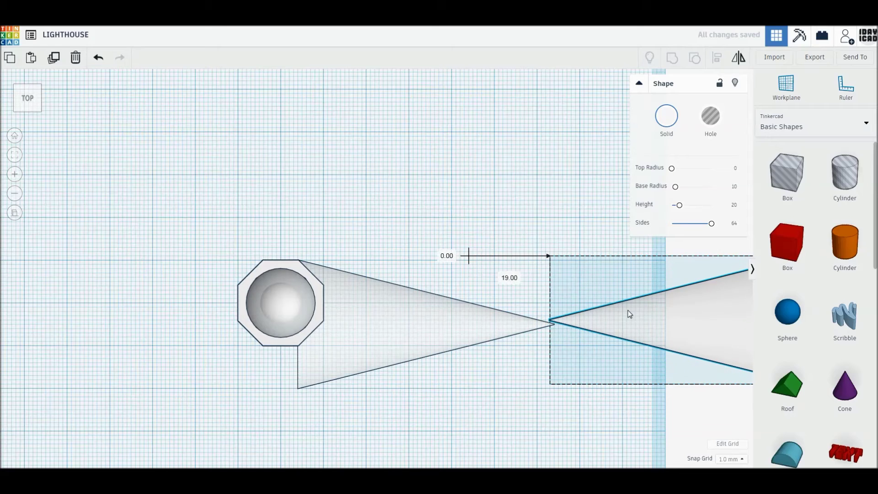
{"action": "key", "text": "Right"}
{"action": "key", "text": "Right"}
{"action": "key", "text": "Down"}
- Select both beam cones and nudge them to centre on the lighthouse
{"action": "mouse_move", "coordinate": [490, 294]}
{"action": "left_mouse_down"}
{"action": "mouse_move", "coordinate": [606, 315]}
{"action": "mouse_move", "coordinate": [357, 311]}
{"action": "left_mouse_up"}
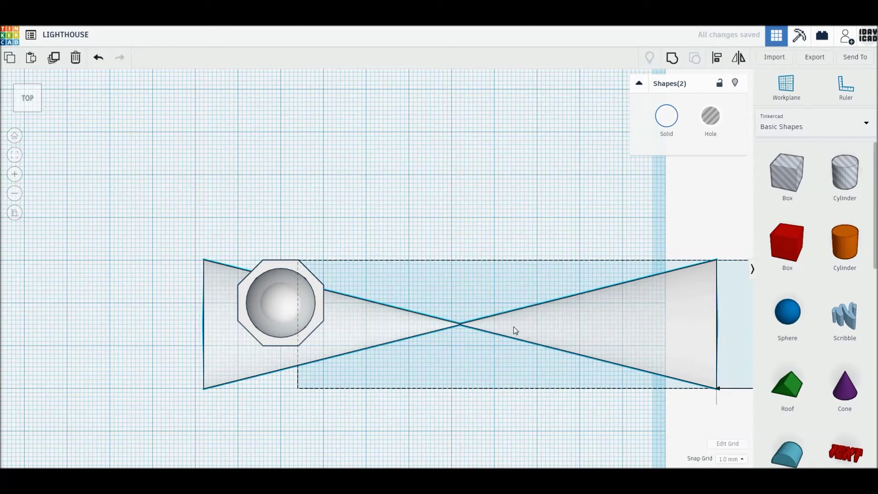
{"action": "key", "text": "Right"}
{"action": "key", "text": "Up"}
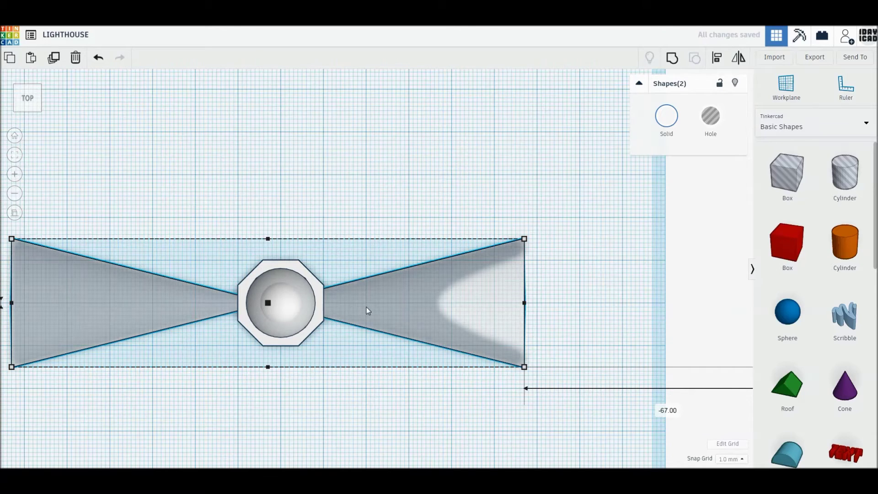
{"action": "key", "text": "Right"}
{"action": "key", "text": "Right"}
{"action": "key", "text": "Right"}
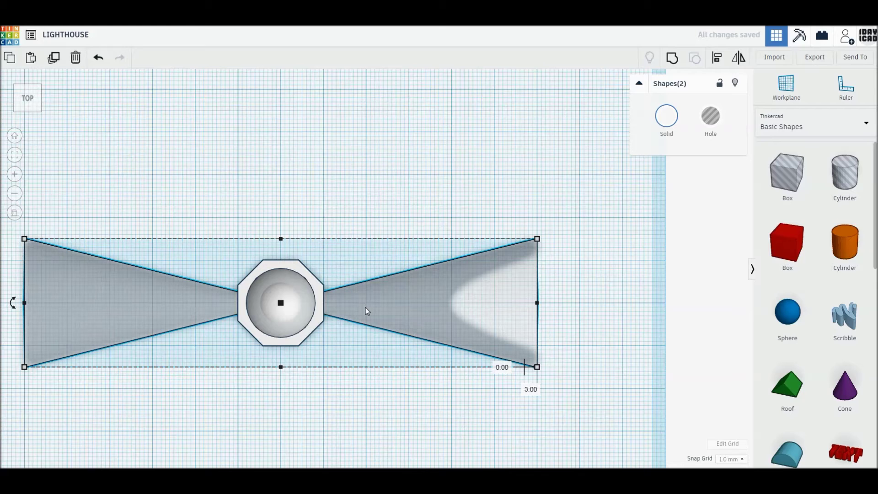
- Raise both beams to lantern height from the front view
{"action": "right_click_drag", "start_coordinate": [94, 157], "coordinate": [83, 137]}
{"action": "right_click_drag", "start_coordinate": [100, 166], "coordinate": [101, 132]}
{"action": "left_click", "coordinate": [28, 108]}
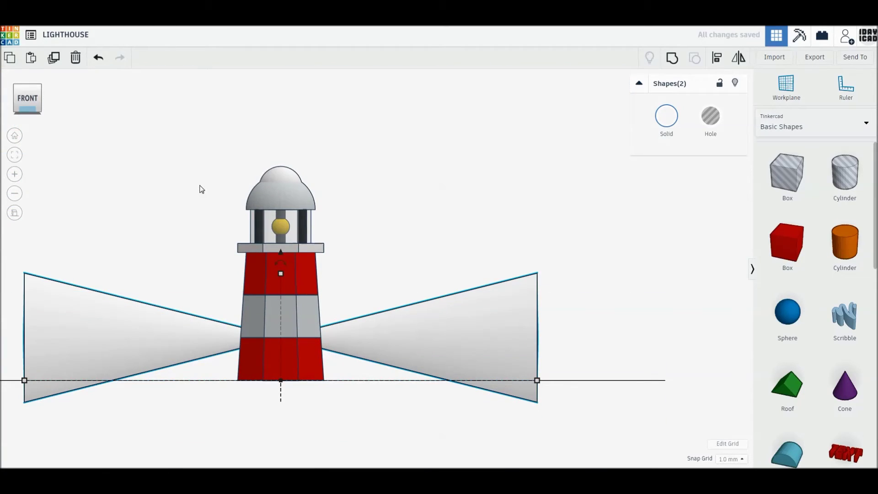
{"action": "mouse_move", "coordinate": [281, 251]}
{"action": "left_mouse_down"}
{"action": "mouse_move", "coordinate": [284, 131]}
{"action": "mouse_move", "coordinate": [283, 143]}
{"action": "left_mouse_up"}
{"action": "left_click", "coordinate": [413, 346]}
- Zoom out, switch back to perspective and return to the Home view
{"action": "key", "text": "minus"}
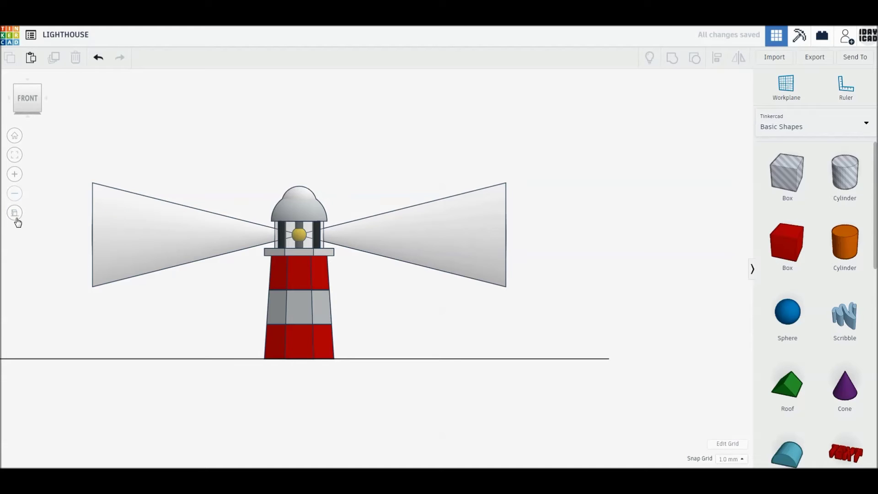
{"action": "left_click", "coordinate": [15, 213]}
{"action": "left_click", "coordinate": [15, 135]}
{"action": "left_click", "coordinate": [14, 136]}
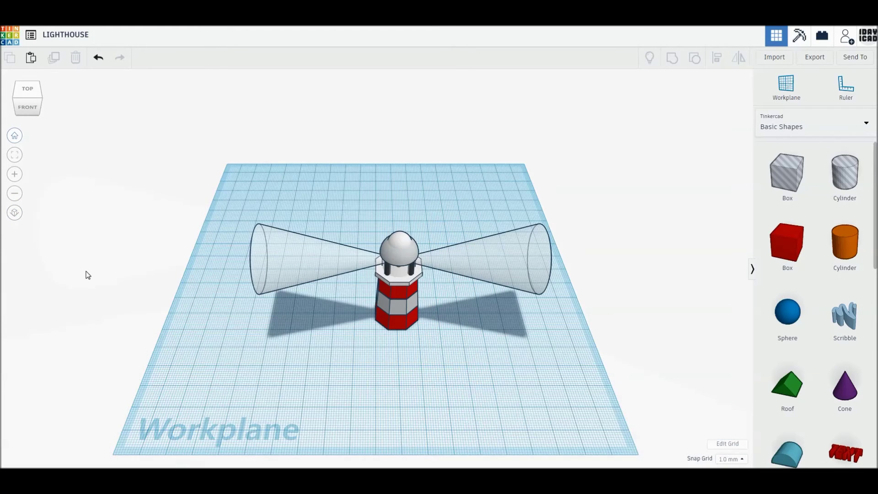
- Lengthen the left and right beam cones to 80 each
{"action": "left_click", "coordinate": [310, 278]}
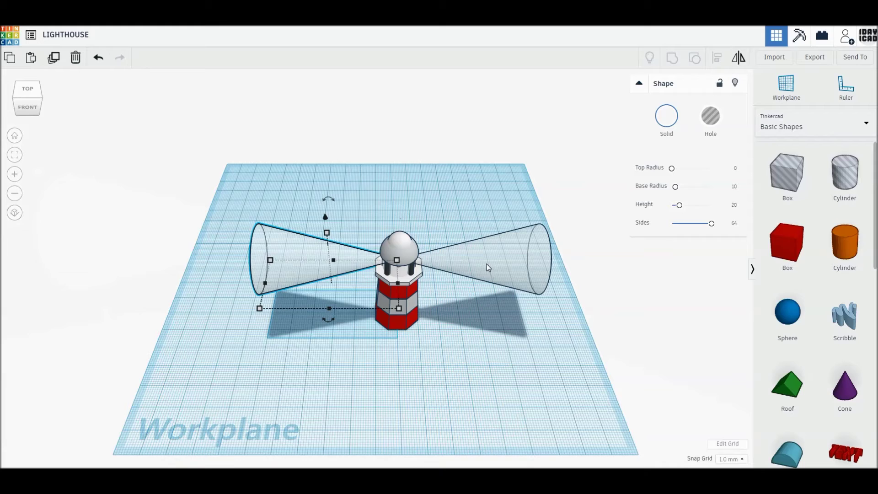
{"action": "left_click_drag", "start_coordinate": [266, 286], "coordinate": [233, 286]}
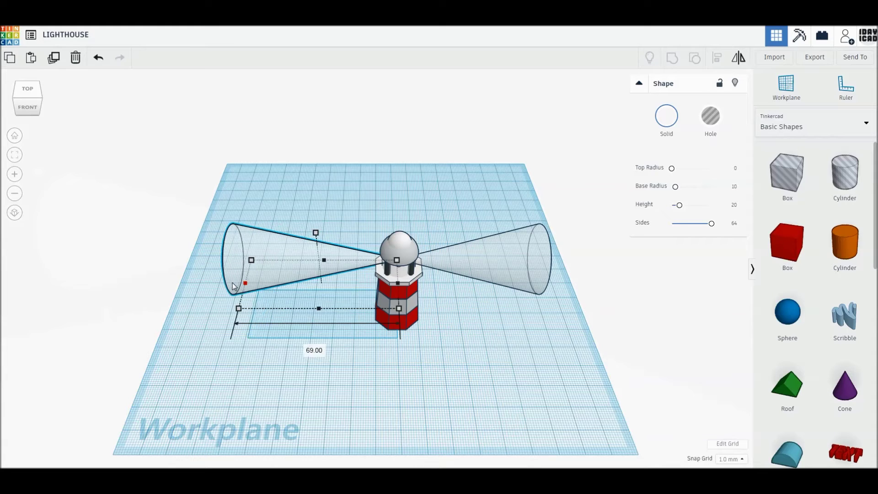
{"action": "left_click", "coordinate": [306, 350]}
{"action": "type", "text": "80"}
{"action": "key", "text": "Return"}
{"action": "left_click", "coordinate": [500, 276]}
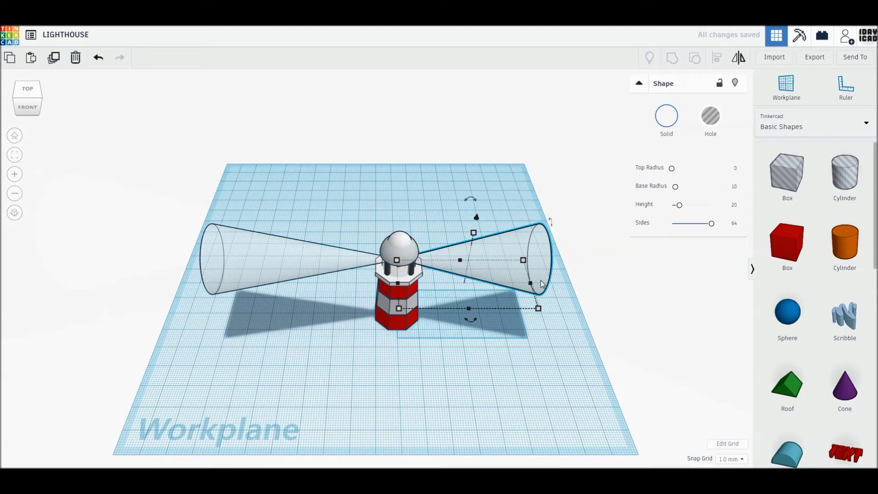
{"action": "left_click_drag", "start_coordinate": [532, 288], "coordinate": [548, 285]}
{"action": "left_click", "coordinate": [486, 350]}
{"action": "type", "text": "80"}
{"action": "key", "text": "Return"}
{"action": "left_click", "coordinate": [558, 371]}
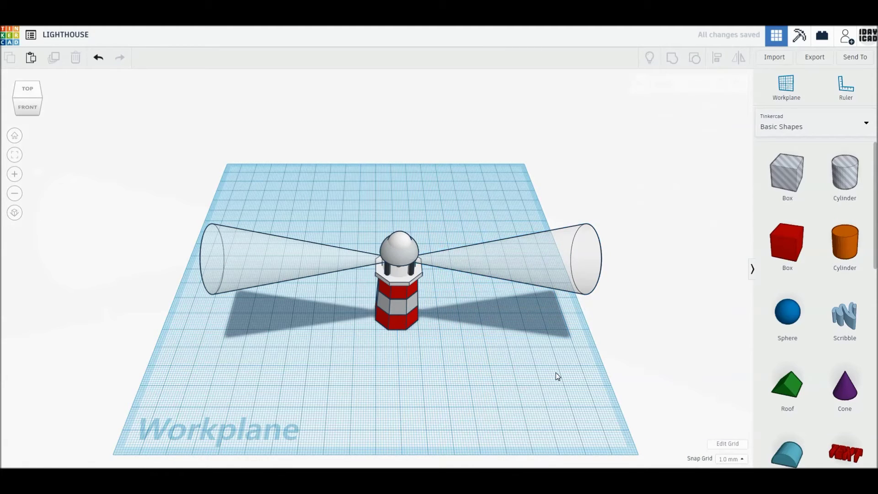
- Select the whole lighthouse with both beams and raise it to 10 mm elevation
{"action": "left_click_drag", "start_coordinate": [121, 128], "coordinate": [614, 386]}
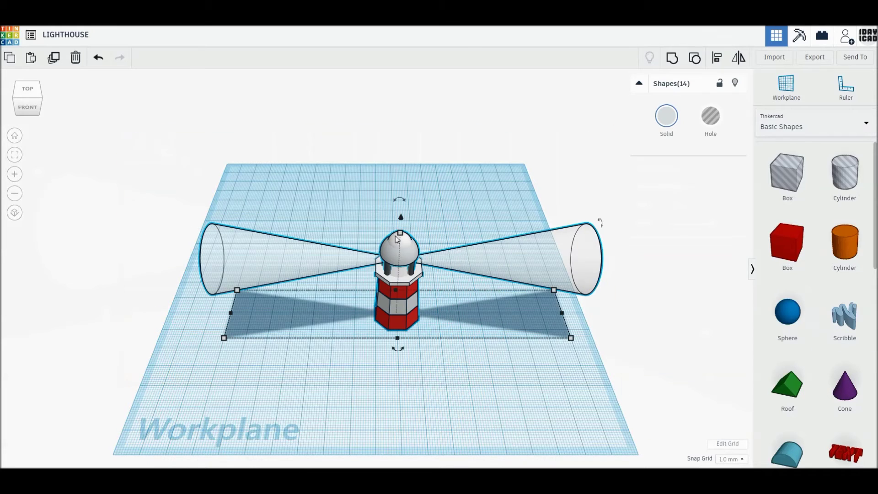
{"action": "left_click_drag", "start_coordinate": [401, 221], "coordinate": [401, 207]}
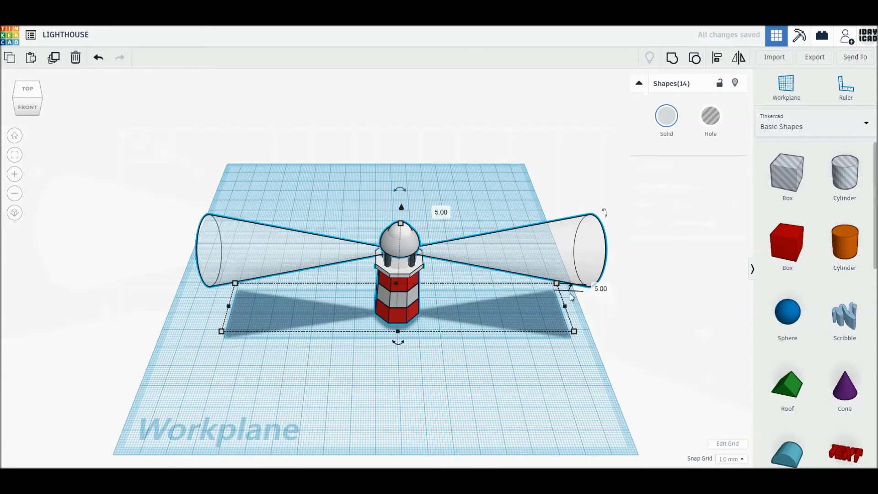
{"action": "left_click", "coordinate": [601, 289]}
{"action": "type", "text": "10"}
{"action": "key", "text": "Return"}
- Rotate the group, move it to the back-left, and drag in a Scribble shape
{"action": "mouse_move", "coordinate": [398, 335]}
{"action": "left_mouse_down"}
{"action": "mouse_move", "coordinate": [420, 344]}
{"action": "mouse_move", "coordinate": [440, 333]}
{"action": "mouse_move", "coordinate": [429, 338]}
{"action": "left_mouse_up"}
{"action": "left_click_drag", "start_coordinate": [406, 303], "coordinate": [386, 275]}
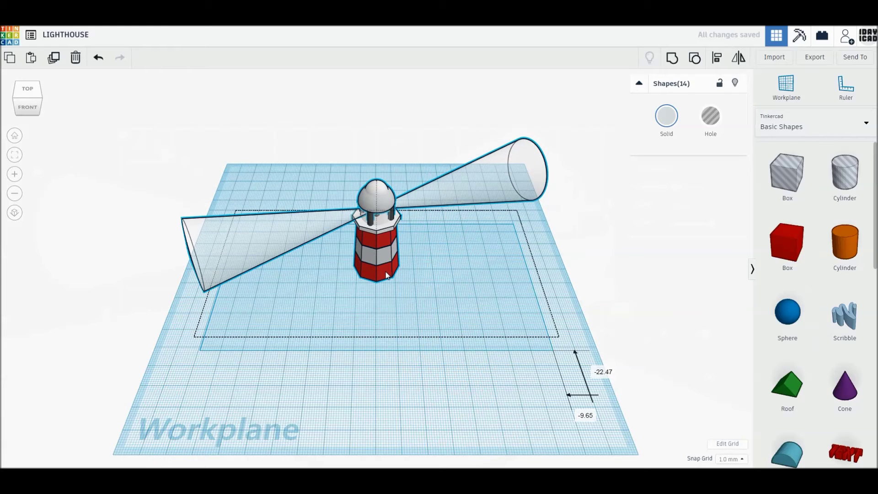
{"action": "left_click_drag", "start_coordinate": [386, 274], "coordinate": [386, 275]}
{"action": "left_click", "coordinate": [462, 275]}
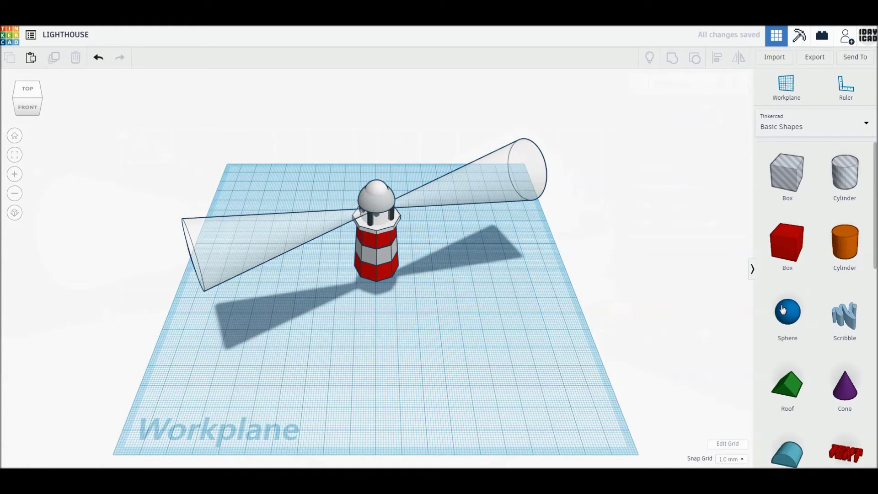
{"action": "left_click_drag", "start_coordinate": [845, 316], "coordinate": [492, 343]}
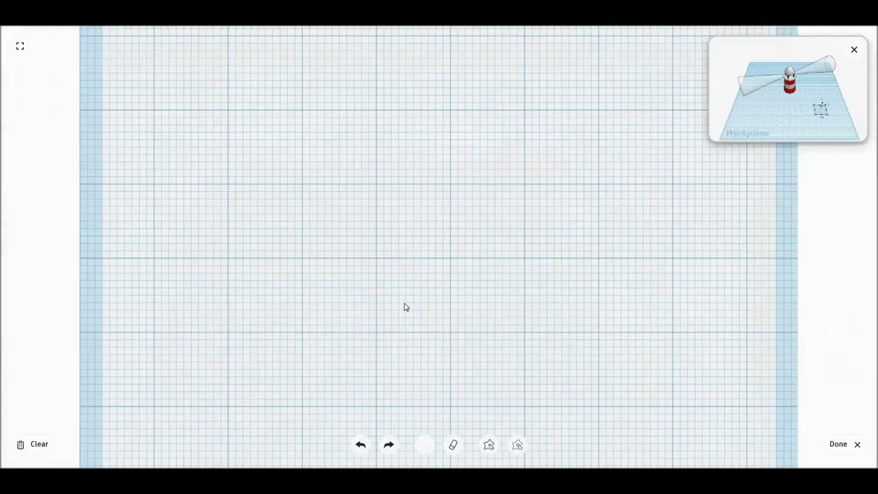
- Draw the irregular island outline with the pencil, closing it at the start
{"action": "left_click_drag", "start_coordinate": [238, 114], "coordinate": [665, 114]}
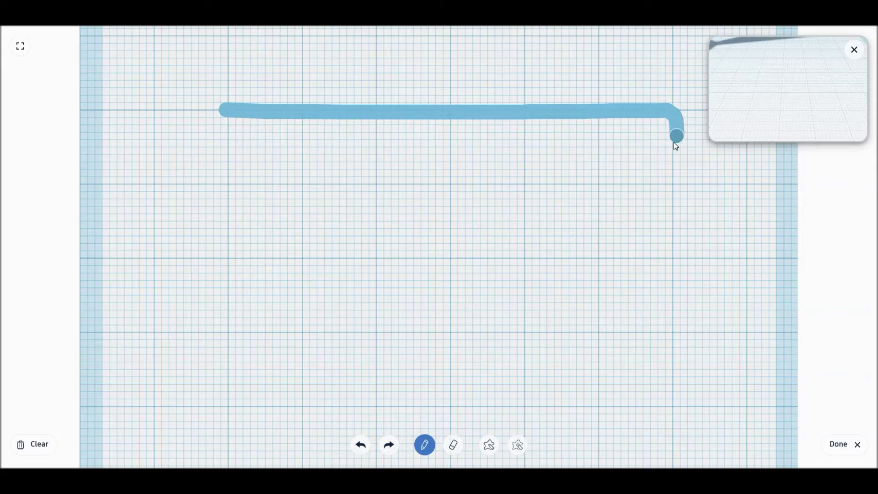
{"action": "left_click_drag", "start_coordinate": [638, 183], "coordinate": [558, 209]}
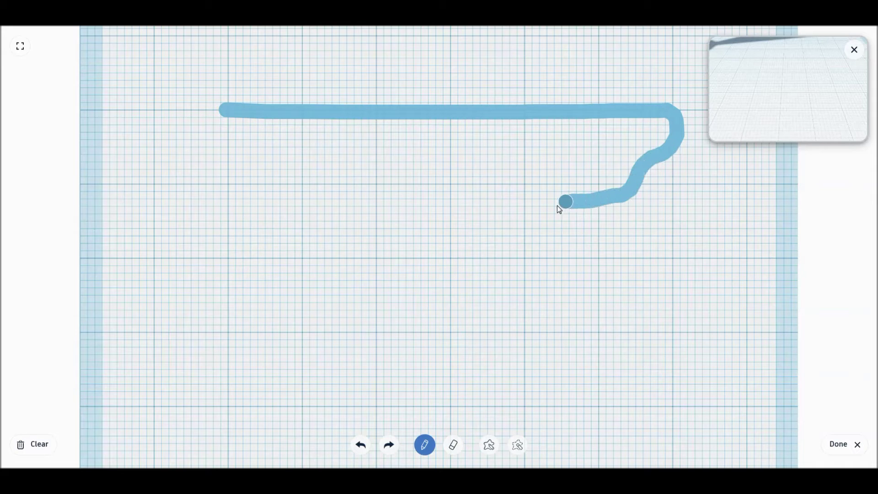
{"action": "left_click_drag", "start_coordinate": [518, 318], "coordinate": [440, 308]}
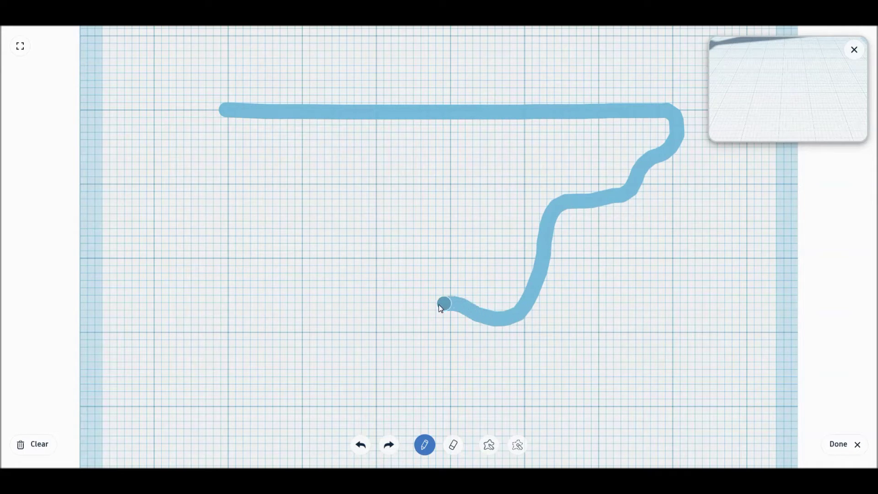
{"action": "left_click_drag", "start_coordinate": [367, 272], "coordinate": [319, 212]}
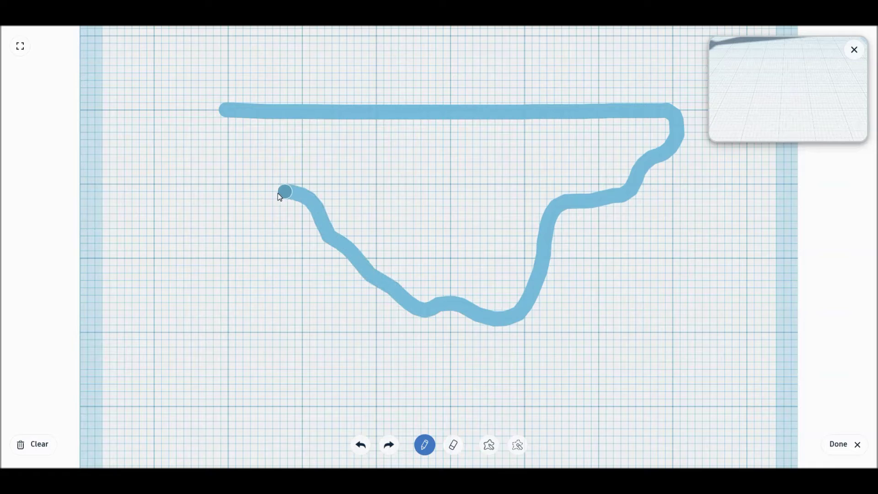
{"action": "mouse_move", "coordinate": [256, 203]}
{"action": "left_mouse_down"}
{"action": "mouse_move", "coordinate": [226, 113]}
{"action": "mouse_move", "coordinate": [265, 193]}
{"action": "mouse_move", "coordinate": [235, 161]}
{"action": "mouse_move", "coordinate": [245, 167]}
{"action": "mouse_move", "coordinate": [238, 121]}
{"action": "mouse_move", "coordinate": [673, 120]}
{"action": "left_mouse_up"}
- Paint over the island's interior gaps until solid, then finish the drawing
{"action": "mouse_move", "coordinate": [650, 156]}
{"action": "left_mouse_down"}
{"action": "mouse_move", "coordinate": [544, 208]}
{"action": "mouse_move", "coordinate": [371, 170]}
{"action": "mouse_move", "coordinate": [412, 221]}
{"action": "mouse_move", "coordinate": [490, 193]}
{"action": "mouse_move", "coordinate": [525, 144]}
{"action": "mouse_move", "coordinate": [570, 135]}
{"action": "mouse_move", "coordinate": [633, 158]}
{"action": "mouse_move", "coordinate": [593, 196]}
{"action": "mouse_move", "coordinate": [477, 200]}
{"action": "mouse_move", "coordinate": [280, 168]}
{"action": "mouse_move", "coordinate": [238, 122]}
{"action": "mouse_move", "coordinate": [652, 133]}
{"action": "mouse_move", "coordinate": [550, 188]}
{"action": "mouse_move", "coordinate": [469, 204]}
{"action": "left_mouse_up"}
{"action": "mouse_move", "coordinate": [411, 186]}
{"action": "left_mouse_down"}
{"action": "mouse_move", "coordinate": [282, 135]}
{"action": "mouse_move", "coordinate": [268, 185]}
{"action": "mouse_move", "coordinate": [278, 191]}
{"action": "mouse_move", "coordinate": [356, 178]}
{"action": "mouse_move", "coordinate": [451, 255]}
{"action": "mouse_move", "coordinate": [505, 274]}
{"action": "mouse_move", "coordinate": [512, 292]}
{"action": "mouse_move", "coordinate": [536, 218]}
{"action": "left_mouse_up"}
{"action": "mouse_move", "coordinate": [529, 283]}
{"action": "left_mouse_down"}
{"action": "mouse_move", "coordinate": [500, 262]}
{"action": "mouse_move", "coordinate": [473, 271]}
{"action": "mouse_move", "coordinate": [483, 227]}
{"action": "mouse_move", "coordinate": [395, 252]}
{"action": "mouse_move", "coordinate": [381, 268]}
{"action": "mouse_move", "coordinate": [422, 300]}
{"action": "mouse_move", "coordinate": [432, 284]}
{"action": "mouse_move", "coordinate": [503, 288]}
{"action": "mouse_move", "coordinate": [502, 306]}
{"action": "mouse_move", "coordinate": [451, 298]}
{"action": "mouse_move", "coordinate": [470, 286]}
{"action": "mouse_move", "coordinate": [453, 294]}
{"action": "left_mouse_up"}
{"action": "mouse_move", "coordinate": [405, 144]}
{"action": "left_mouse_down"}
{"action": "mouse_move", "coordinate": [347, 134]}
{"action": "mouse_move", "coordinate": [321, 146]}
{"action": "left_mouse_up"}
{"action": "mouse_move", "coordinate": [383, 150]}
{"action": "left_mouse_down"}
{"action": "mouse_move", "coordinate": [454, 141]}
{"action": "mouse_move", "coordinate": [503, 172]}
{"action": "mouse_move", "coordinate": [577, 142]}
{"action": "mouse_move", "coordinate": [604, 181]}
{"action": "left_mouse_up"}
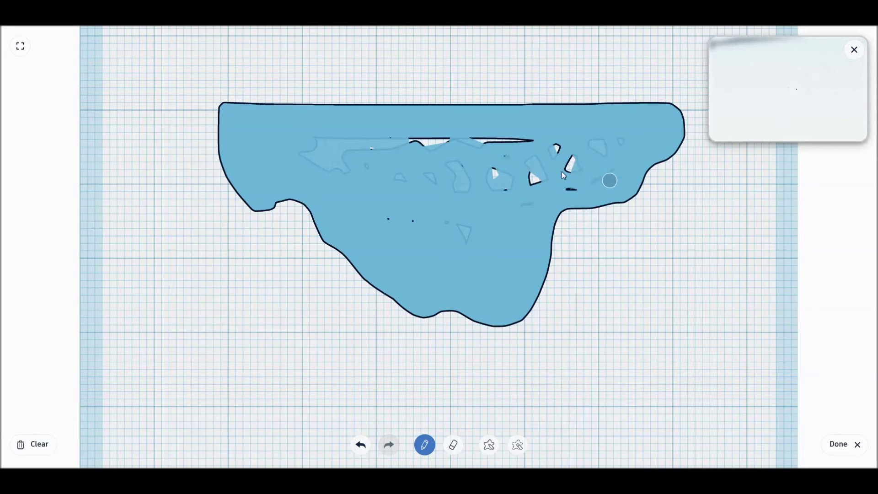
{"action": "mouse_move", "coordinate": [533, 139]}
{"action": "left_mouse_down"}
{"action": "mouse_move", "coordinate": [417, 142]}
{"action": "mouse_move", "coordinate": [390, 153]}
{"action": "mouse_move", "coordinate": [422, 194]}
{"action": "mouse_move", "coordinate": [435, 192]}
{"action": "left_mouse_up"}
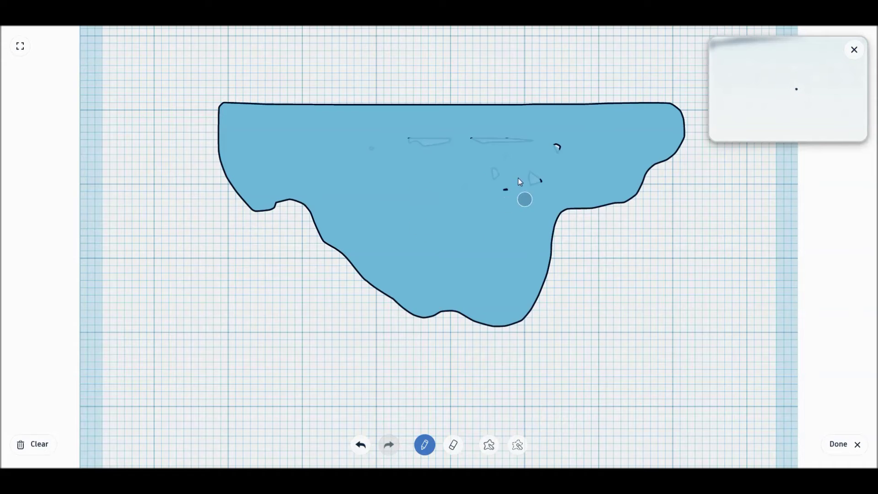
{"action": "left_click_drag", "start_coordinate": [557, 147], "coordinate": [496, 151]}
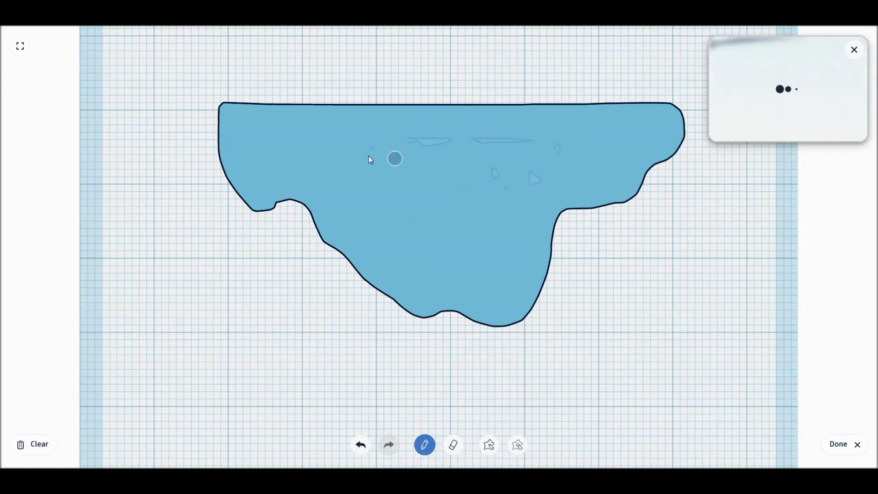
{"action": "left_click", "coordinate": [839, 444]}
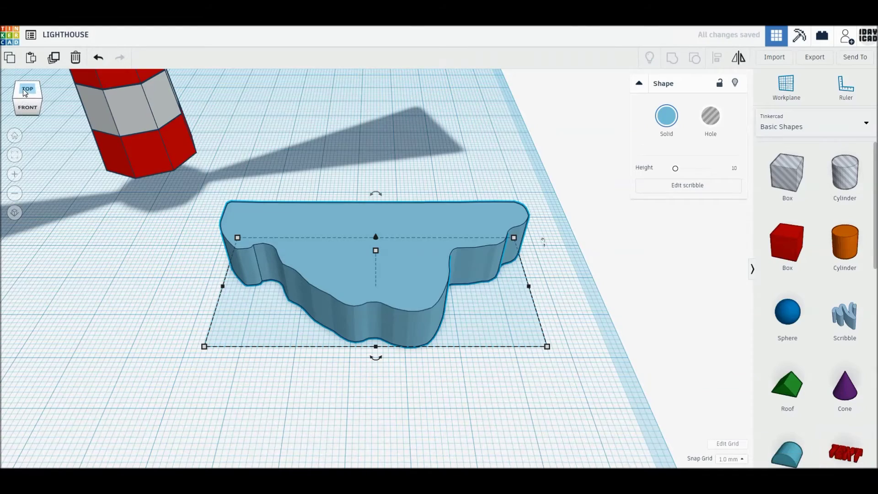
- In an orthographic top view, move the island scribble into the workplane's top-left corner
{"action": "left_click", "coordinate": [28, 92]}
{"action": "left_click", "coordinate": [12, 211]}
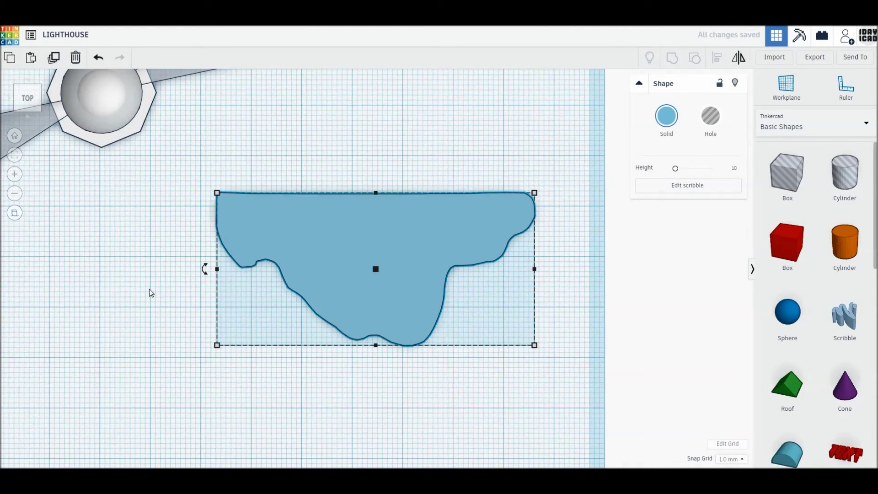
{"action": "scroll", "coordinate": [149, 289], "scroll_direction": "down", "scroll_amount": 5}
{"action": "middle_click_drag", "start_coordinate": [316, 289], "coordinate": [413, 410]}
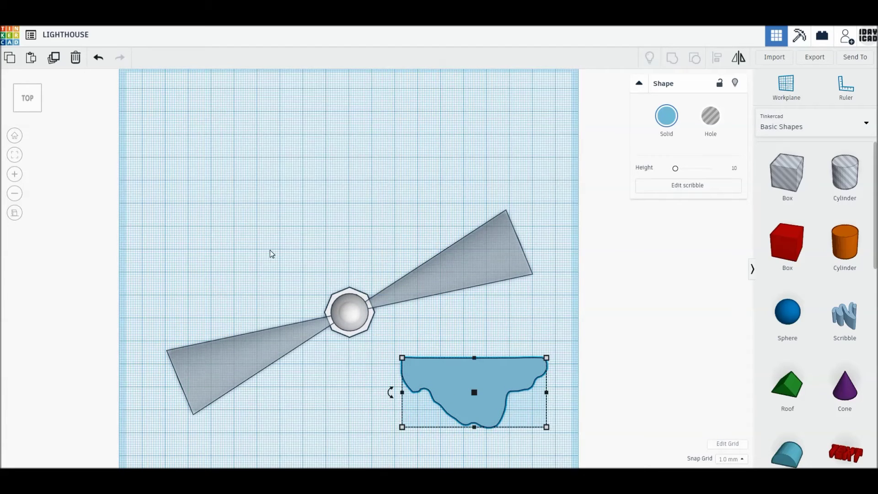
{"action": "left_click_drag", "start_coordinate": [451, 393], "coordinate": [191, 166]}
{"action": "middle_click_drag", "start_coordinate": [207, 165], "coordinate": [225, 255]}
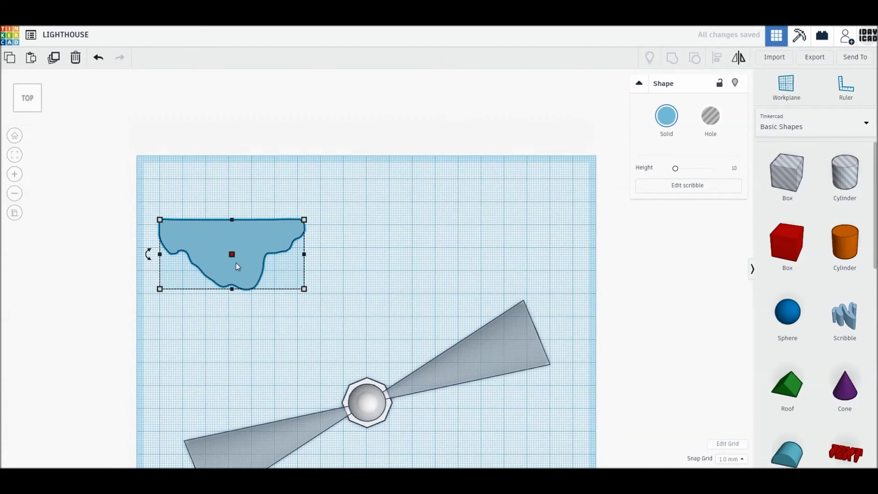
{"action": "left_click_drag", "start_coordinate": [238, 266], "coordinate": [217, 210]}
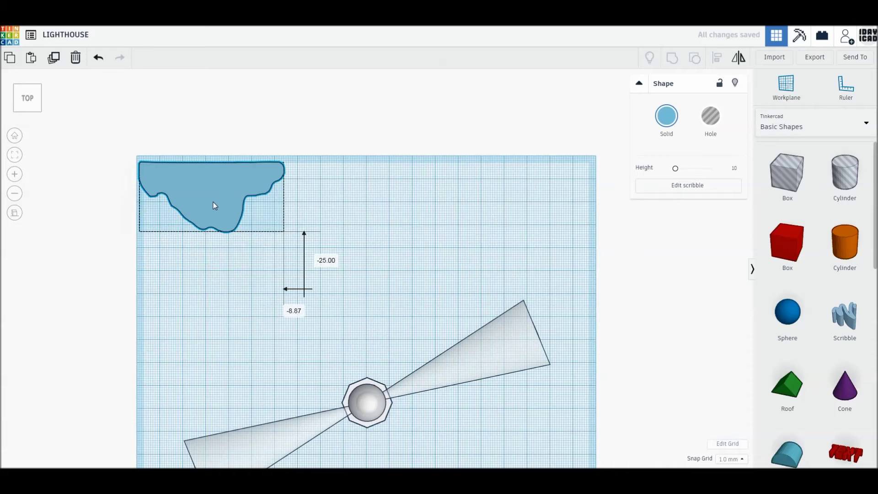
{"action": "key", "text": "Up"}
{"action": "key", "text": "Up"}
{"action": "key", "text": "Left"}
{"action": "left_click_drag", "start_coordinate": [215, 206], "coordinate": [215, 203]}
- Set the island to 200 mm wide and 100 mm deep, realign it, and reopen its scribble
{"action": "left_click", "coordinate": [208, 269]}
{"action": "type", "text": "200"}
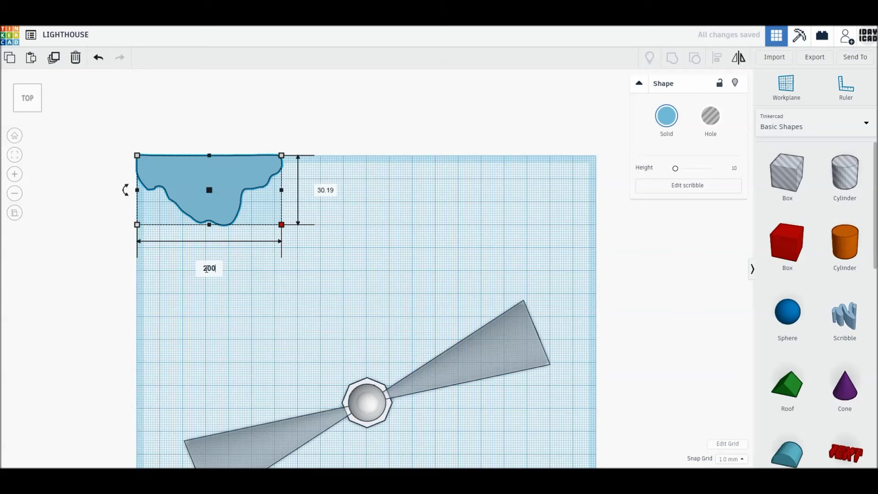
{"action": "key", "text": "Return"}
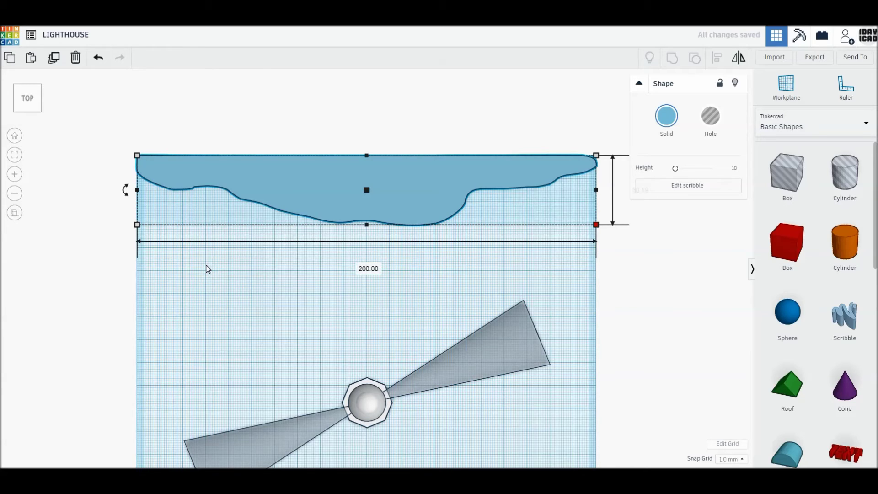
{"action": "left_click_drag", "start_coordinate": [180, 182], "coordinate": [182, 192]}
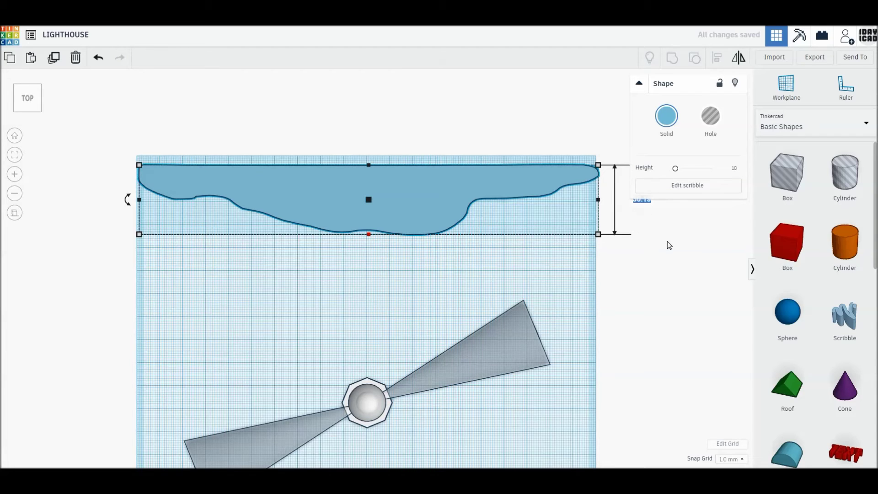
{"action": "type", "text": "100"}
{"action": "key", "text": "Return"}
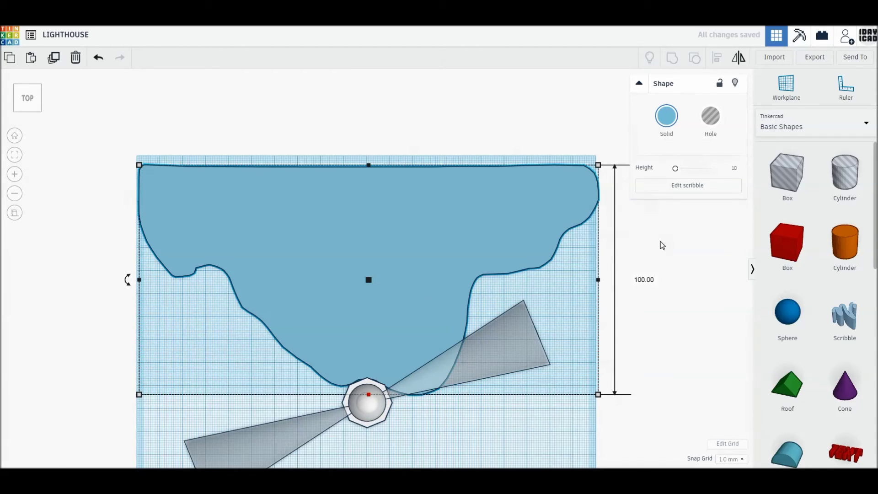
{"action": "left_click_drag", "start_coordinate": [323, 210], "coordinate": [322, 201]}
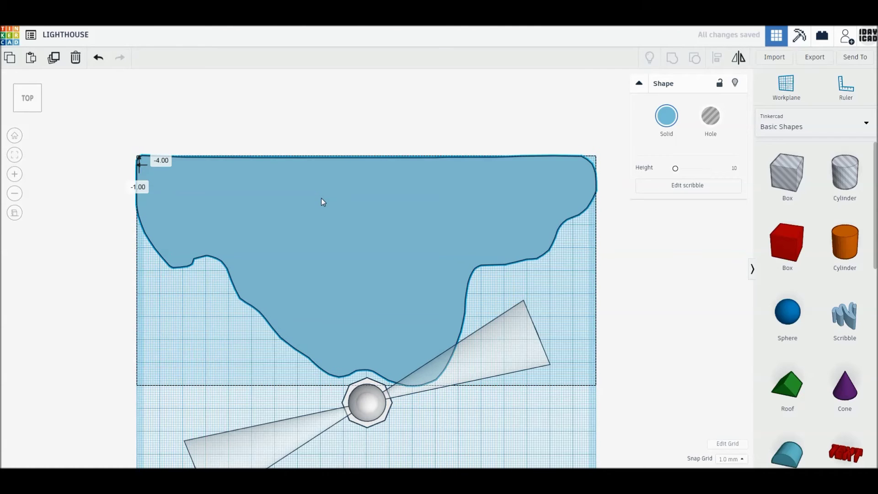
{"action": "left_click", "coordinate": [652, 188]}
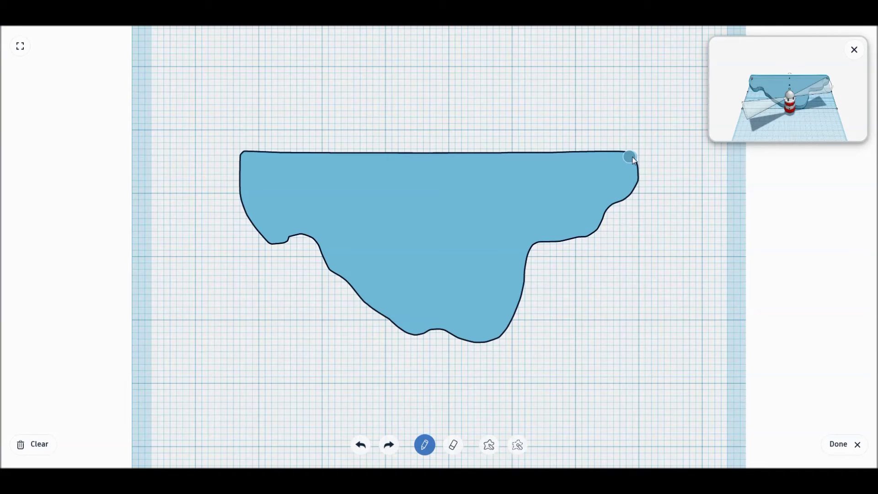
- Add a small bulge at the island's top-right corner and finish the scribble drawing
{"action": "left_click", "coordinate": [625, 166]}
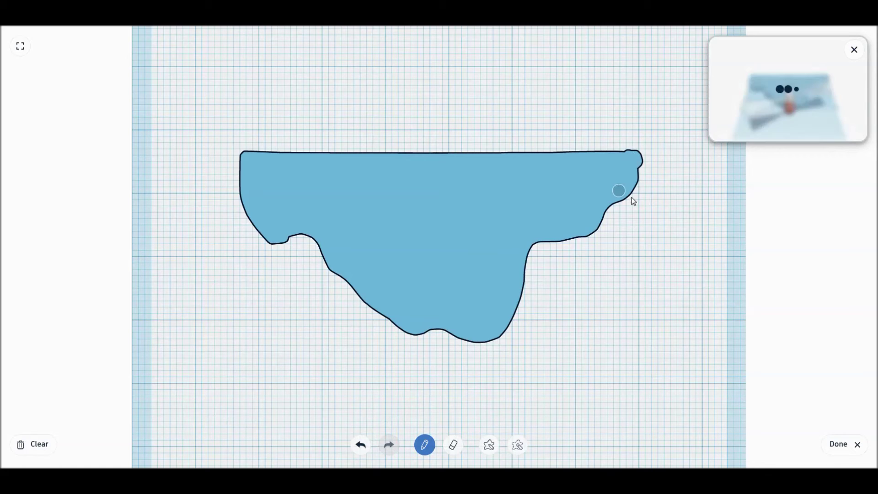
{"action": "left_click", "coordinate": [843, 451]}
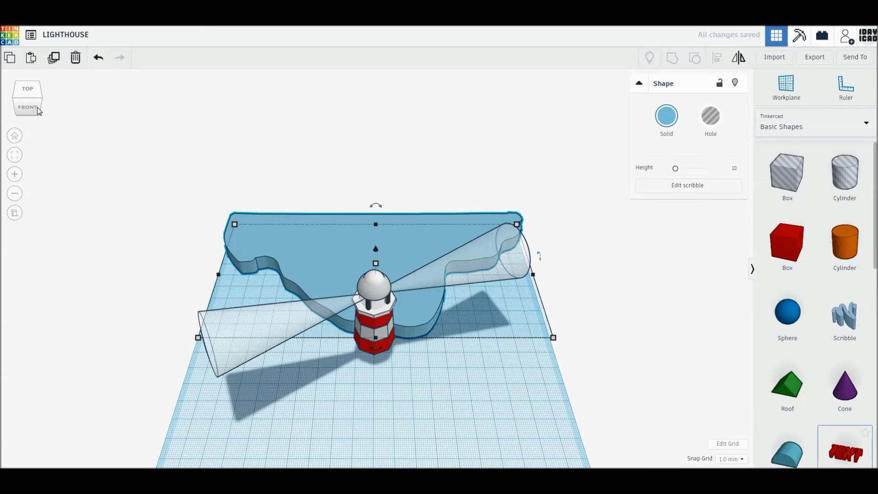
- From the top view, size the island to 200 mm wide by 100 mm long
{"action": "left_click", "coordinate": [27, 89]}
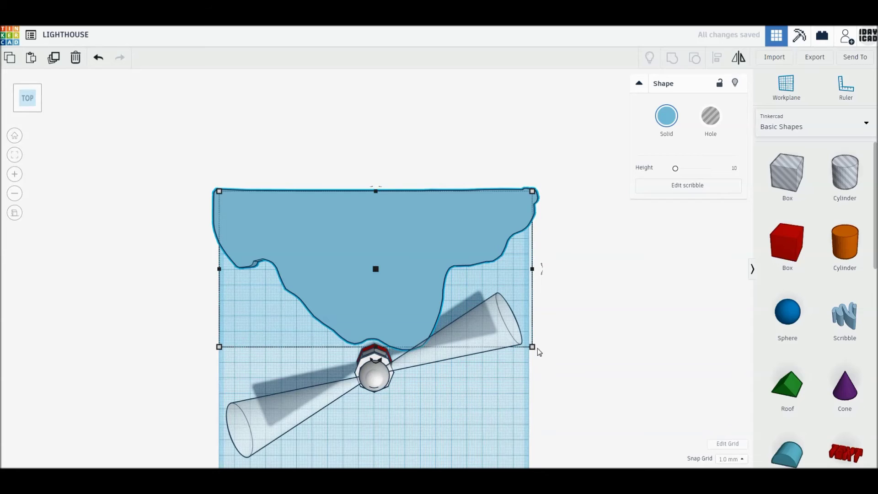
{"action": "mouse_move", "coordinate": [532, 347]}
{"action": "left_click", "coordinate": [381, 391]}
{"action": "type", "text": "200"}
{"action": "key", "text": "Return"}
{"action": "left_click", "coordinate": [588, 271]}
{"action": "type", "text": "100"}
{"action": "key", "text": "Return"}
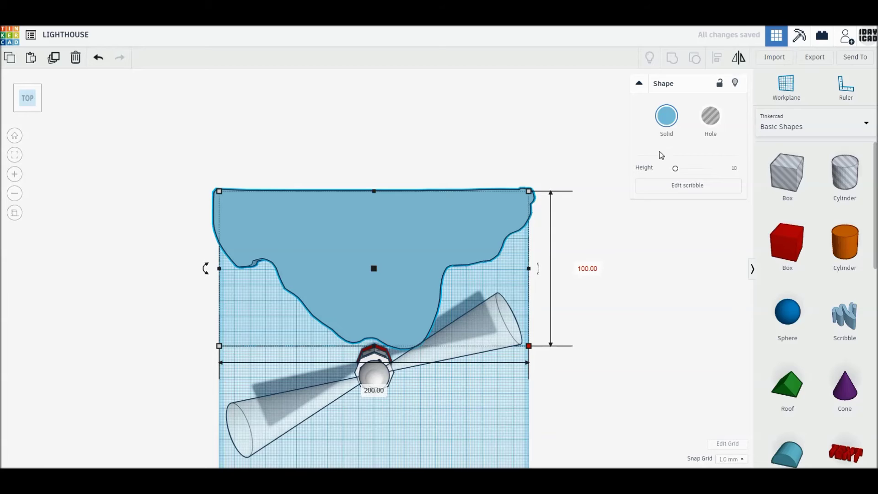
- Colour the island dark grey from the Solid colour palette
{"action": "left_click", "coordinate": [667, 118]}
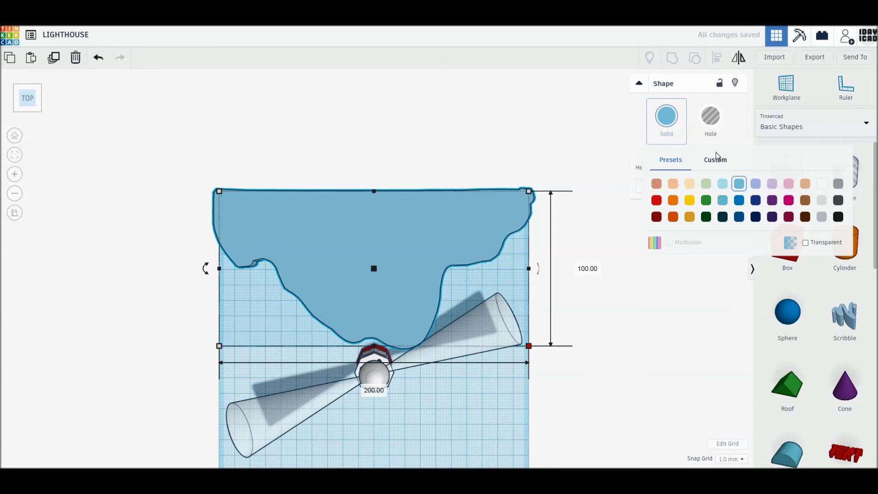
{"action": "left_click", "coordinate": [826, 201]}
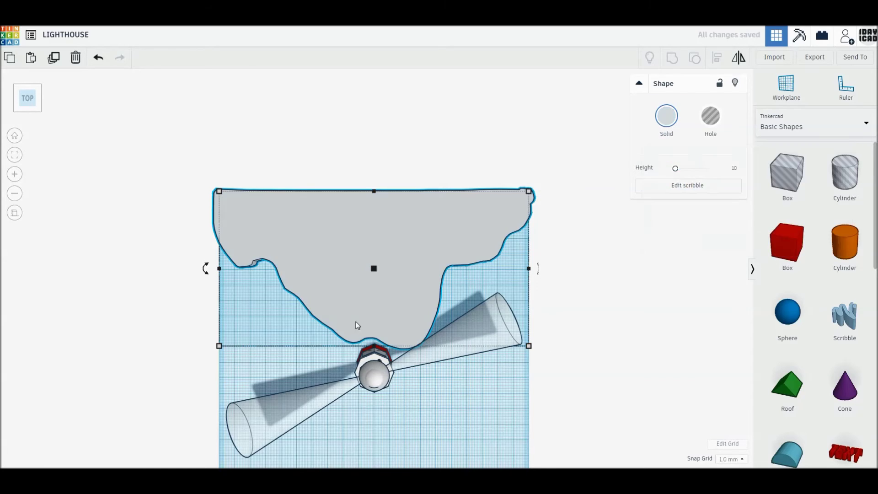
{"action": "left_click", "coordinate": [667, 117]}
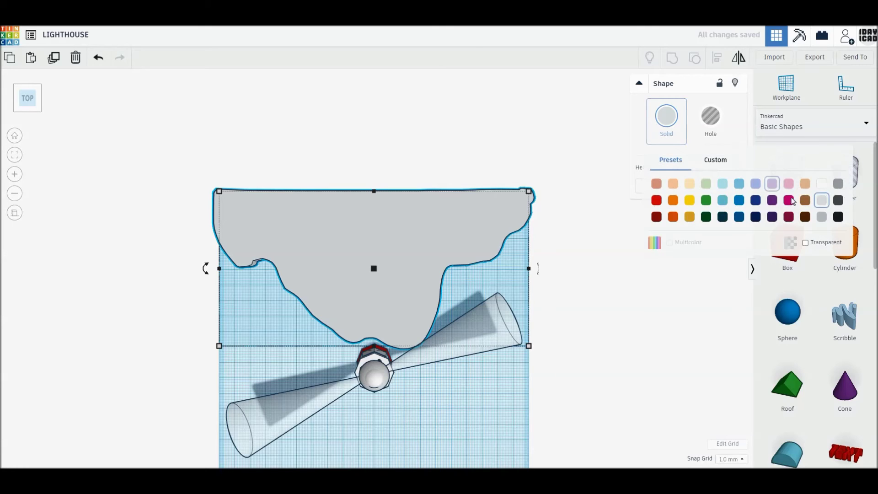
{"action": "left_click", "coordinate": [822, 217]}
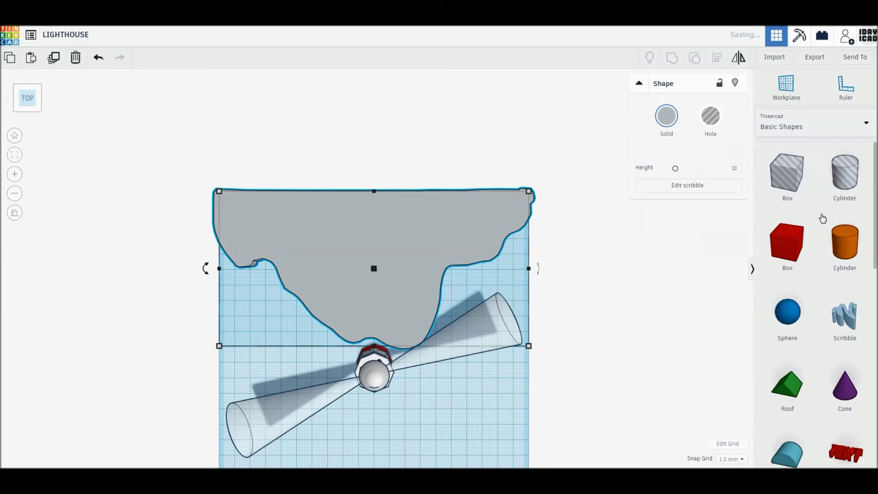
{"action": "left_click", "coordinate": [674, 122]}
{"action": "left_click", "coordinate": [614, 331]}
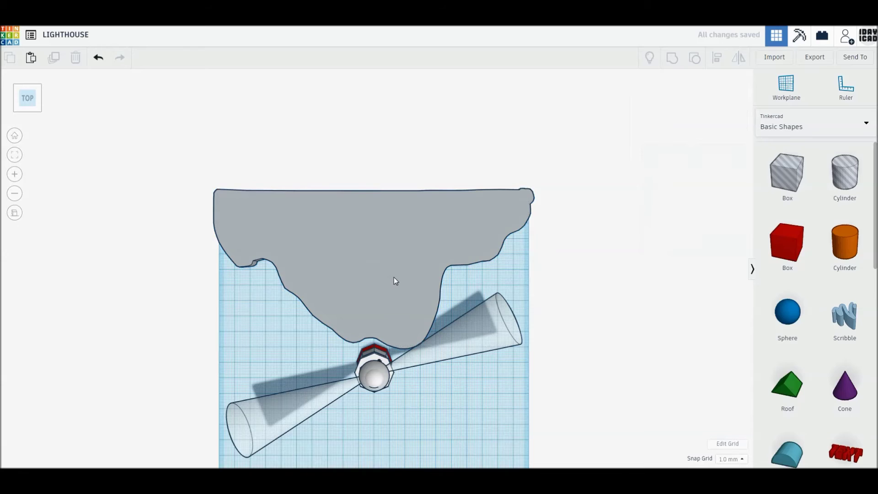
{"action": "left_click", "coordinate": [314, 222]}
- Duplicate the grey island and trim the copy to about 192 by 96.6 mm, 17 mm tall
{"action": "left_click", "coordinate": [53, 61]}
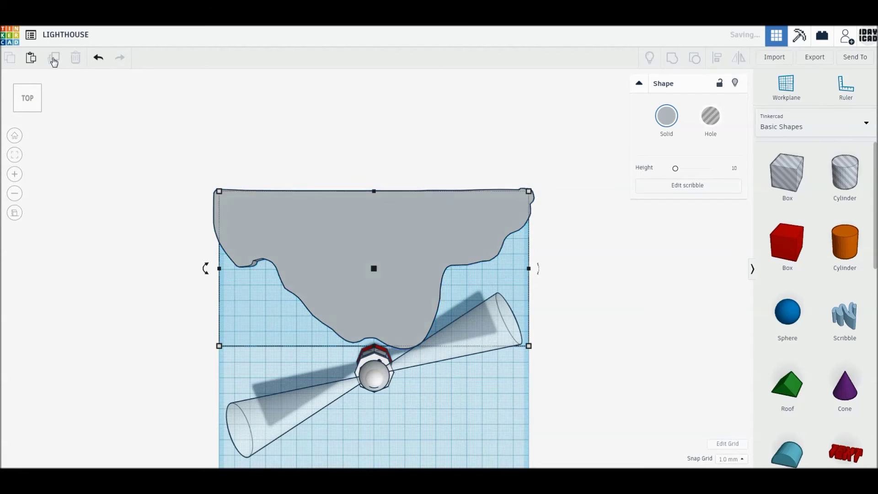
{"action": "right_click_drag", "start_coordinate": [262, 245], "coordinate": [260, 229]}
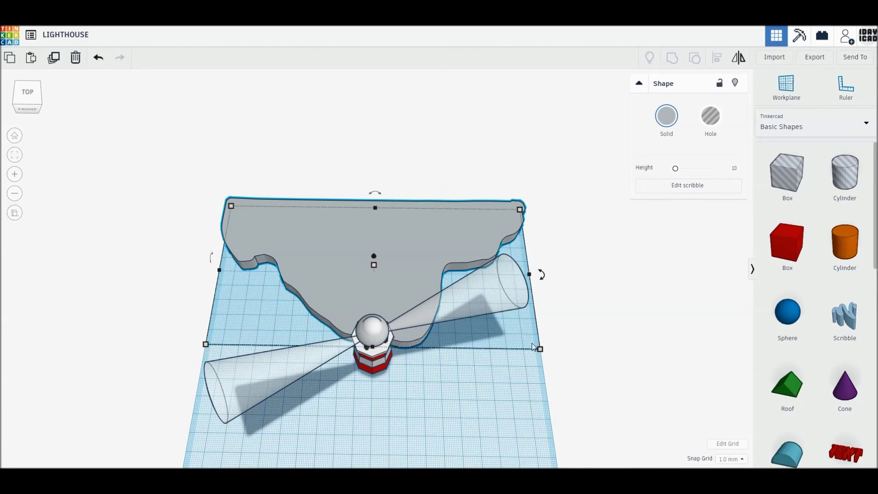
{"action": "left_click_drag", "start_coordinate": [537, 350], "coordinate": [533, 349]}
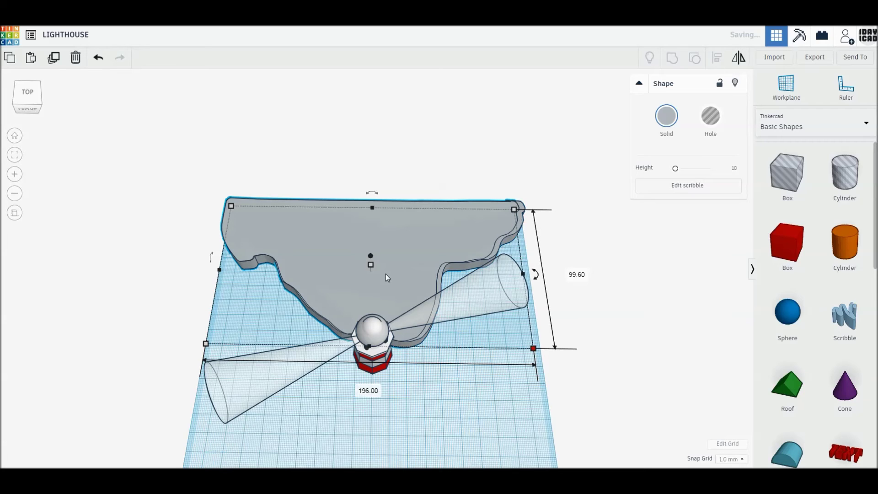
{"action": "left_click_drag", "start_coordinate": [371, 264], "coordinate": [373, 268]}
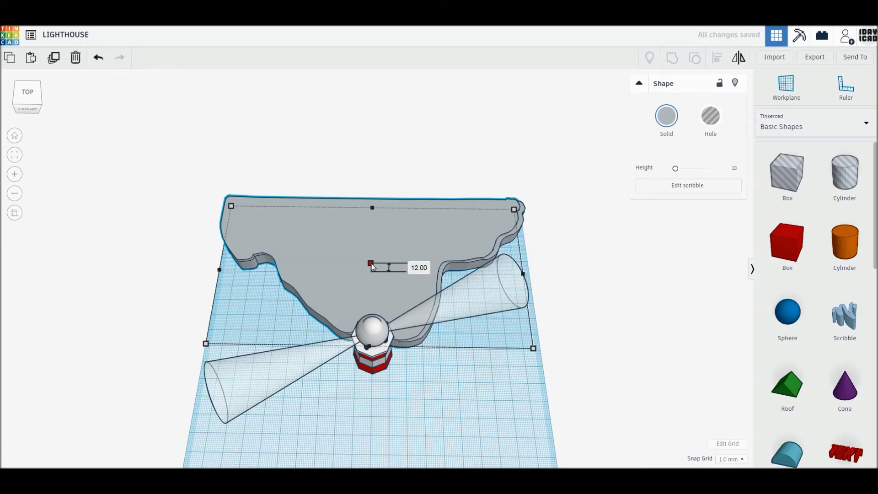
{"action": "left_click_drag", "start_coordinate": [219, 270], "coordinate": [225, 273]}
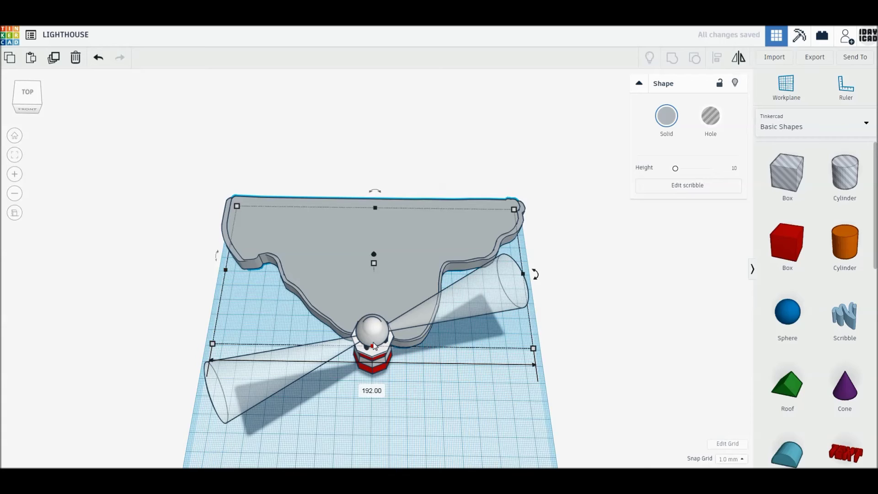
{"action": "left_click_drag", "start_coordinate": [374, 345], "coordinate": [374, 341]}
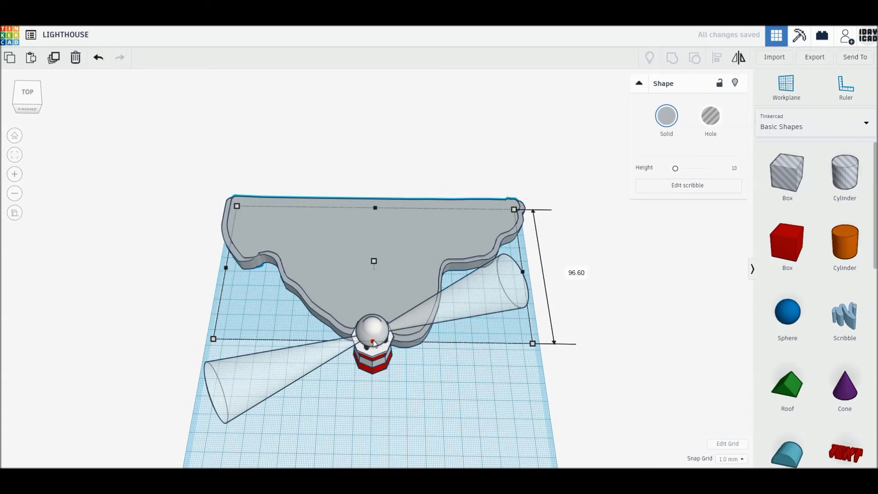
{"action": "left_click", "coordinate": [704, 186]}
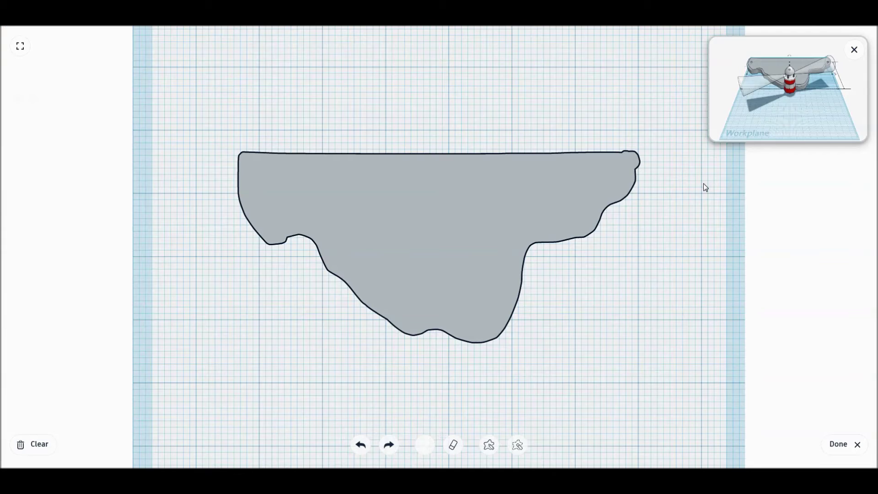
- With the Scribble eraser, punch small holes and slots across the island's left and centre
{"action": "left_click", "coordinate": [453, 444]}
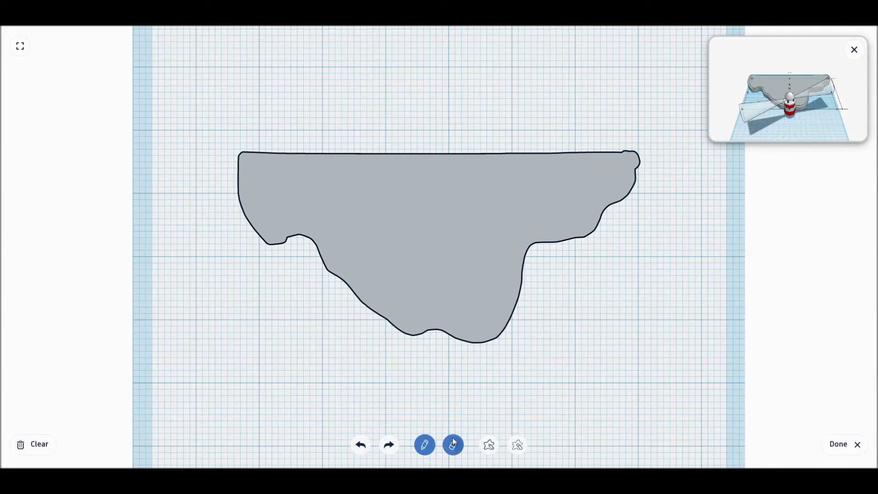
{"action": "left_click", "coordinate": [296, 203]}
{"action": "left_click", "coordinate": [330, 211]}
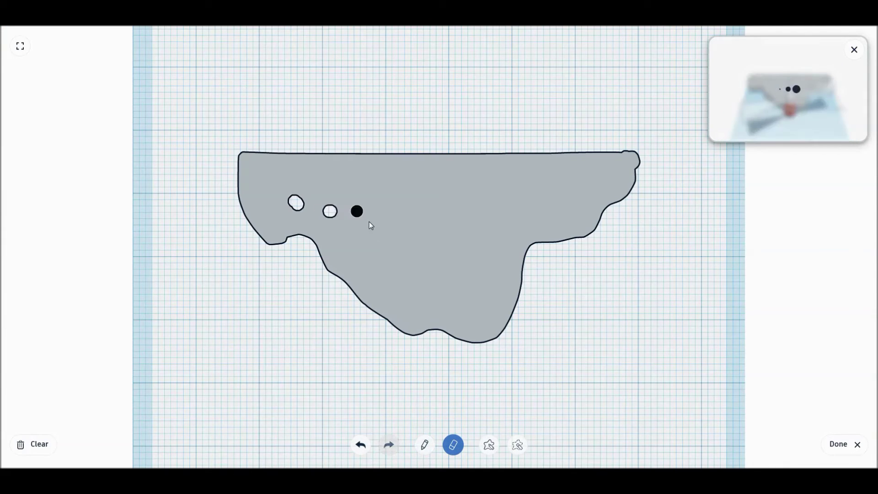
{"action": "left_click_drag", "start_coordinate": [380, 245], "coordinate": [394, 258]}
{"action": "left_click_drag", "start_coordinate": [400, 264], "coordinate": [418, 272]}
{"action": "left_click", "coordinate": [498, 209]}
{"action": "mouse_move", "coordinate": [512, 191]}
{"action": "left_mouse_down"}
{"action": "mouse_move", "coordinate": [536, 185]}
{"action": "mouse_move", "coordinate": [577, 195]}
{"action": "left_mouse_up"}
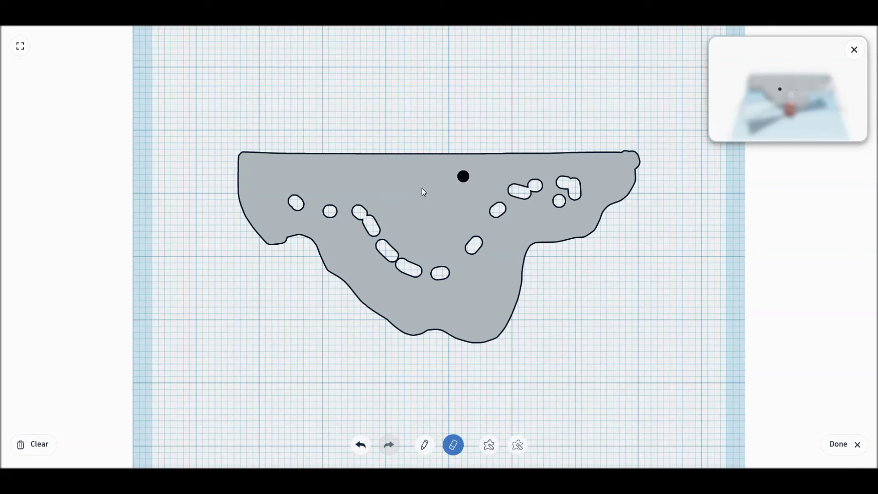
{"action": "left_click_drag", "start_coordinate": [410, 201], "coordinate": [417, 225]}
{"action": "left_click_drag", "start_coordinate": [329, 211], "coordinate": [343, 242]}
{"action": "left_click_drag", "start_coordinate": [405, 256], "coordinate": [350, 256]}
{"action": "left_click_drag", "start_coordinate": [470, 205], "coordinate": [491, 207]}
{"action": "left_click", "coordinate": [375, 207]}
{"action": "left_click_drag", "start_coordinate": [261, 182], "coordinate": [324, 179]}
{"action": "left_click_drag", "start_coordinate": [455, 157], "coordinate": [477, 157]}
- Erase more holes and edge notches on the right, lower and left areas, then return deselected
{"action": "left_click", "coordinate": [587, 160]}
{"action": "left_click", "coordinate": [618, 157]}
{"action": "left_click_drag", "start_coordinate": [605, 198], "coordinate": [577, 219]}
{"action": "left_click", "coordinate": [561, 229]}
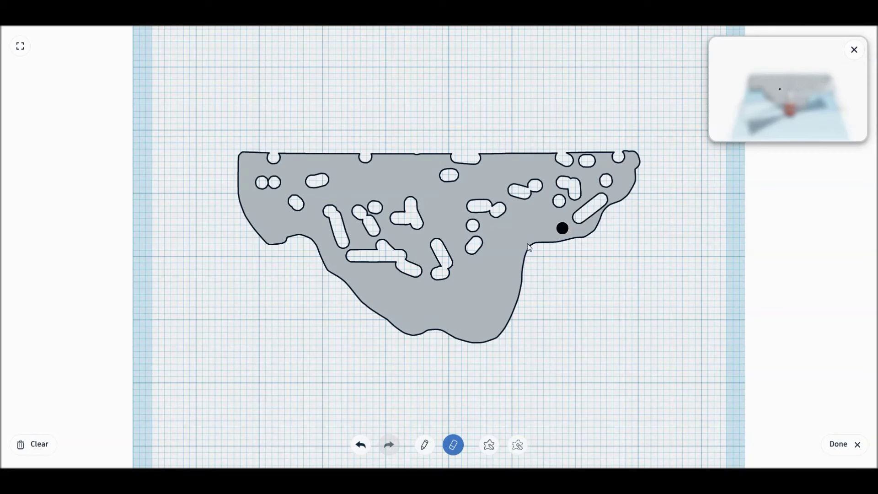
{"action": "left_click", "coordinate": [501, 293]}
{"action": "left_click_drag", "start_coordinate": [508, 306], "coordinate": [505, 314]}
{"action": "left_click_drag", "start_coordinate": [491, 324], "coordinate": [475, 324]}
{"action": "left_click_drag", "start_coordinate": [449, 324], "coordinate": [425, 325]}
{"action": "left_click", "coordinate": [399, 328]}
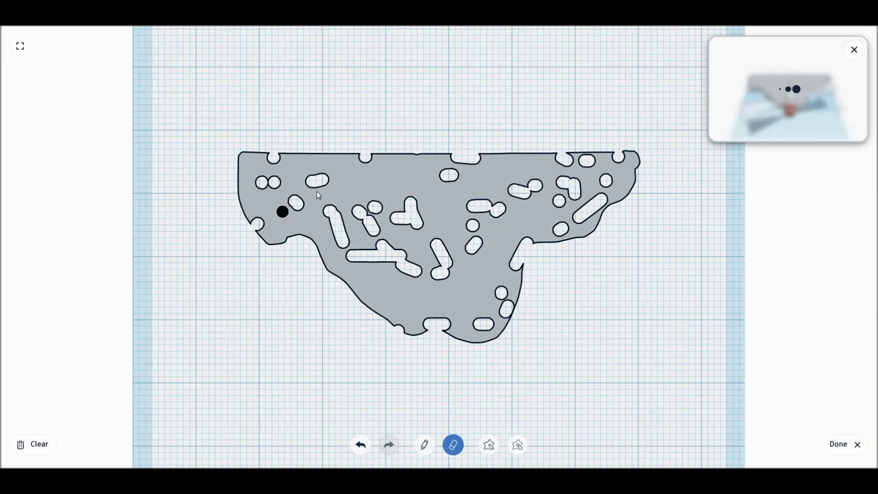
{"action": "left_click_drag", "start_coordinate": [280, 210], "coordinate": [297, 200]}
{"action": "left_click_drag", "start_coordinate": [326, 183], "coordinate": [338, 184]}
{"action": "left_click", "coordinate": [408, 170]}
{"action": "left_click", "coordinate": [443, 195]}
{"action": "left_click_drag", "start_coordinate": [371, 292], "coordinate": [474, 293]}
{"action": "left_click", "coordinate": [497, 292]}
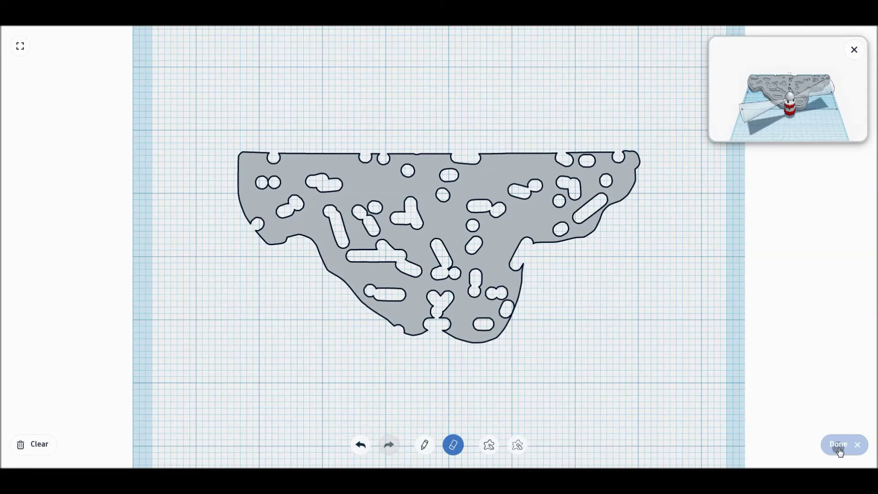
{"action": "left_click", "coordinate": [841, 446]}
{"action": "left_click", "coordinate": [442, 362]}
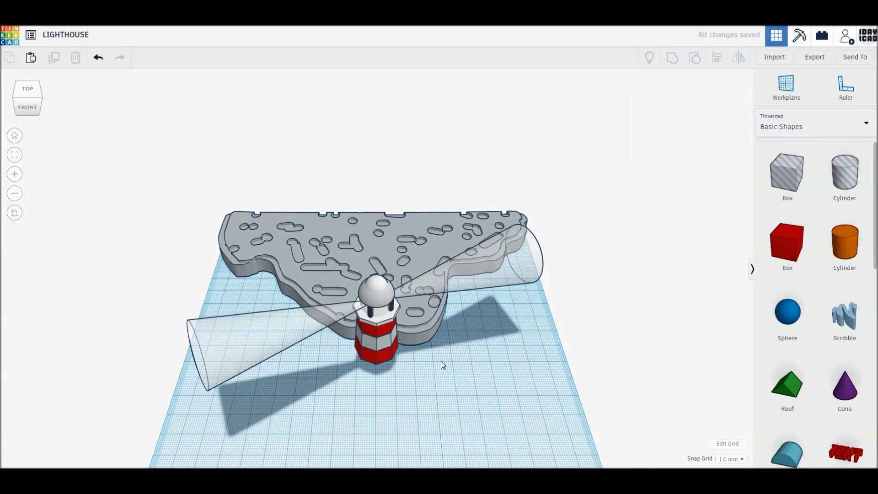
- Select all fourteen shapes from the front view and shift them back across the workplane
{"action": "left_click", "coordinate": [29, 107]}
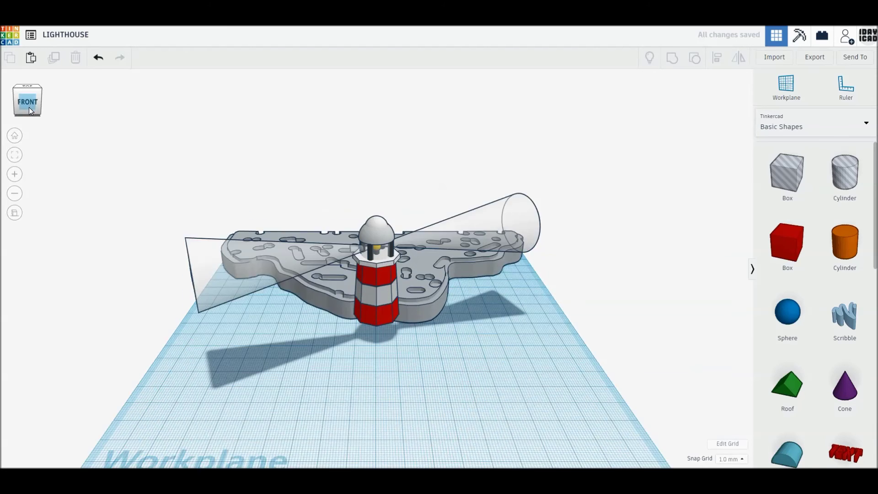
{"action": "left_click_drag", "start_coordinate": [554, 254], "coordinate": [168, 136]}
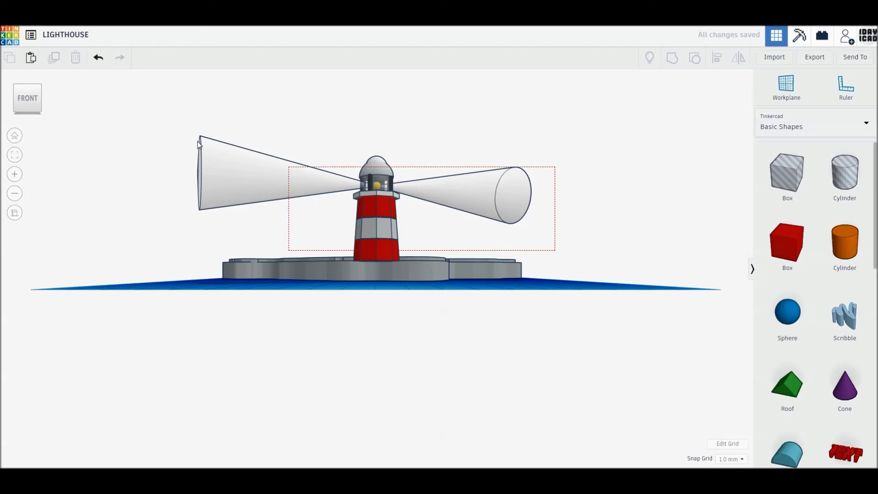
{"action": "left_click", "coordinate": [15, 136]}
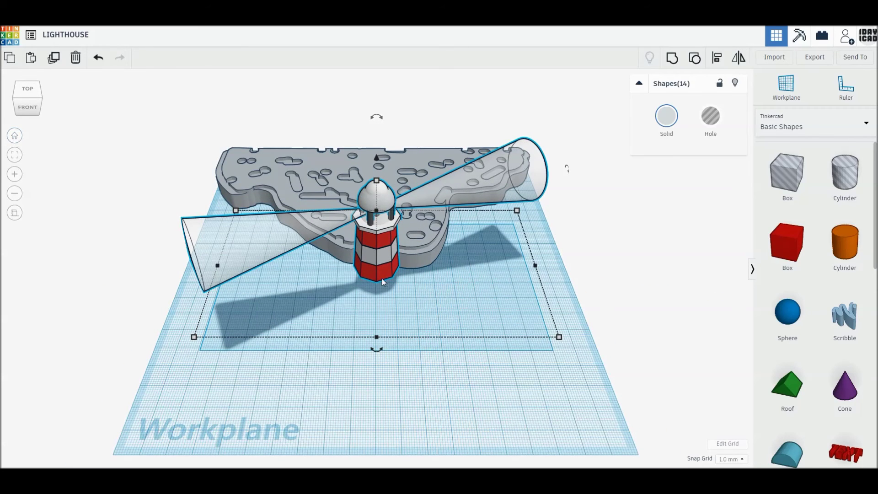
{"action": "left_click_drag", "start_coordinate": [383, 273], "coordinate": [387, 224]}
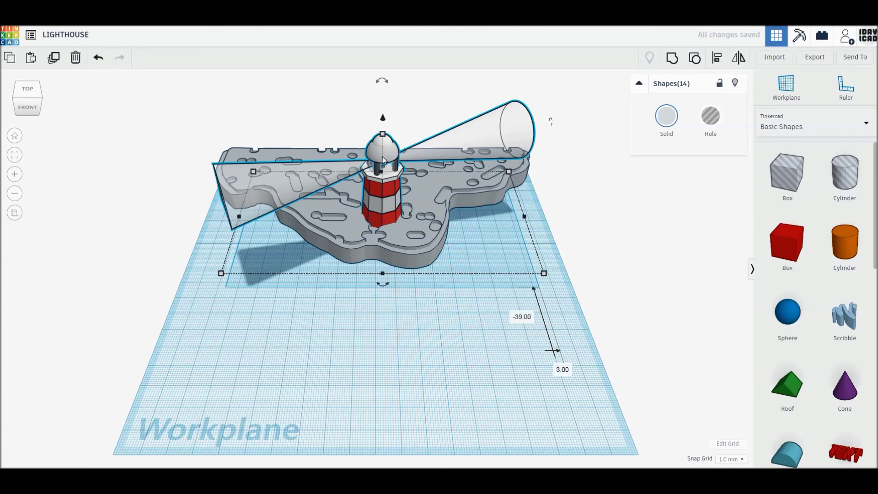
{"action": "key", "text": "ctrl+Up"}
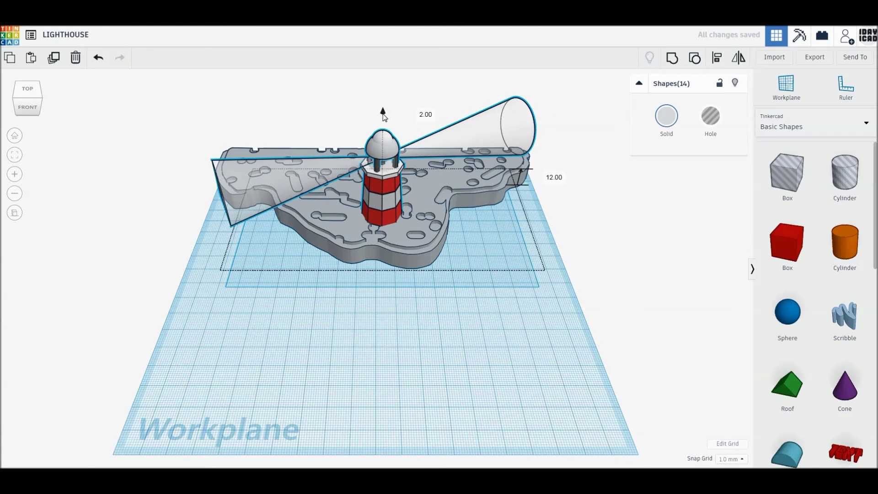
{"action": "left_click_drag", "start_coordinate": [383, 117], "coordinate": [383, 120]}
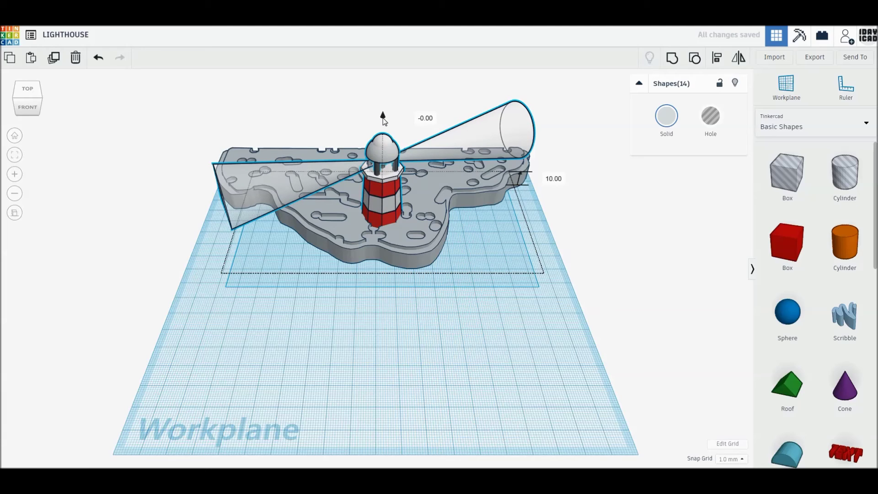
- Undo a trial 1 mm raise of the lighthouse and cones, and drop in a new box
{"action": "key", "text": "ctrl+Up"}
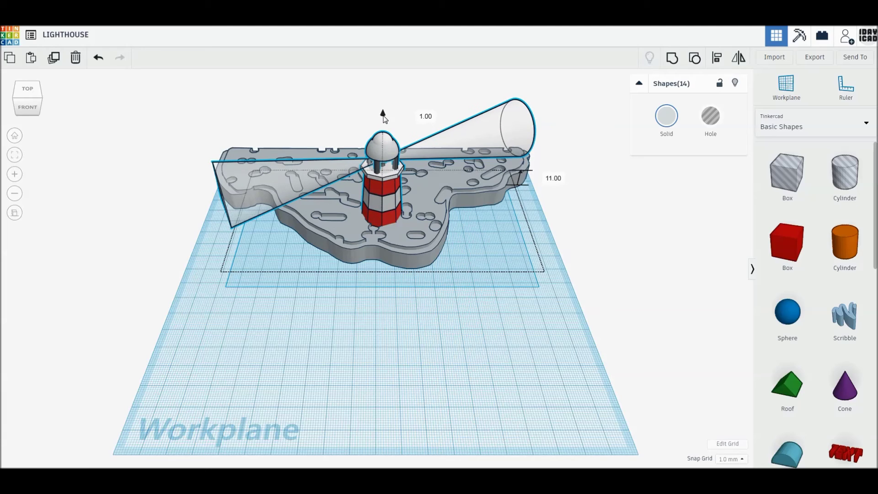
{"action": "left_click", "coordinate": [430, 270]}
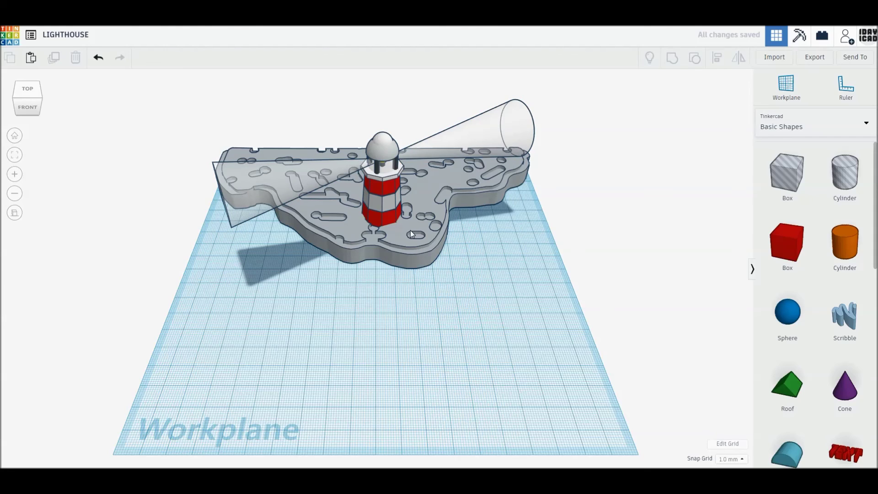
{"action": "left_click", "coordinate": [98, 57]}
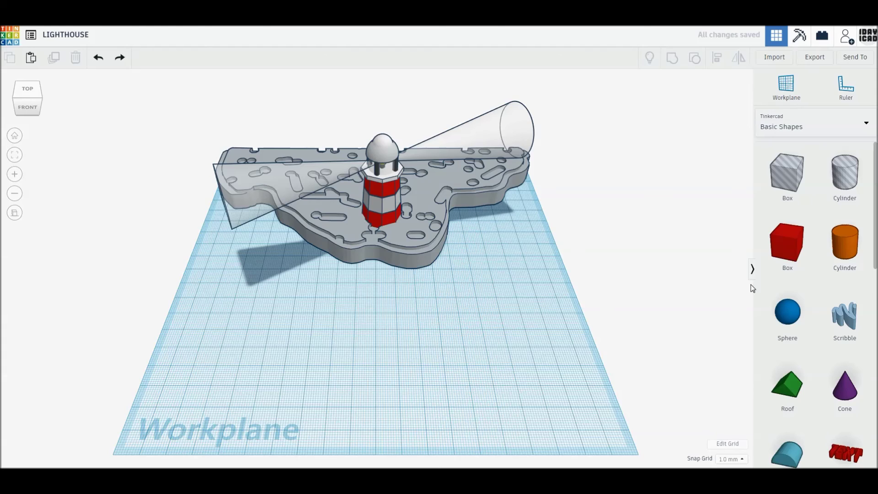
{"action": "left_click_drag", "start_coordinate": [787, 245], "coordinate": [592, 417]}
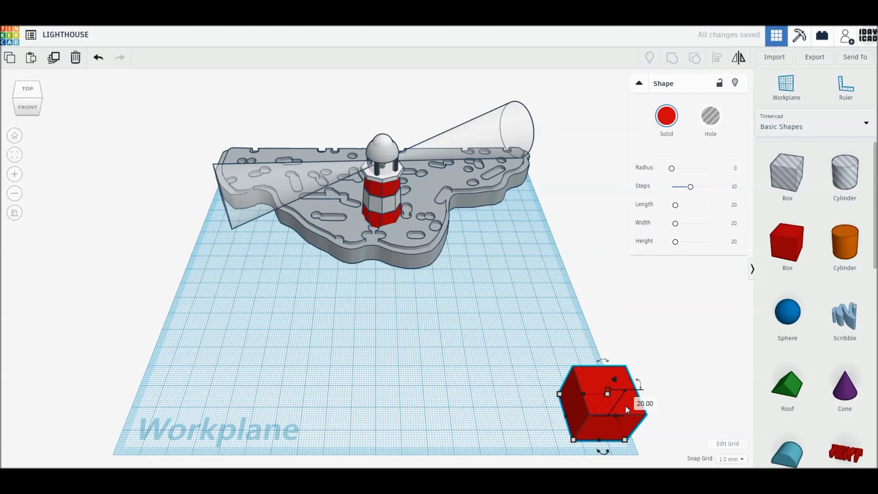
- Resize the new box to 8 mm high and 200 by 200 mm
{"action": "left_click", "coordinate": [644, 402]}
{"action": "type", "text": "8"}
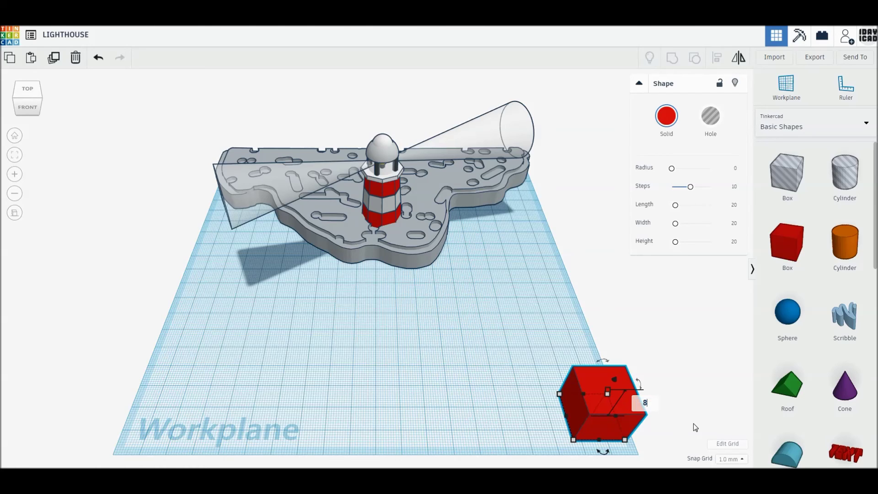
{"action": "key", "text": "Return"}
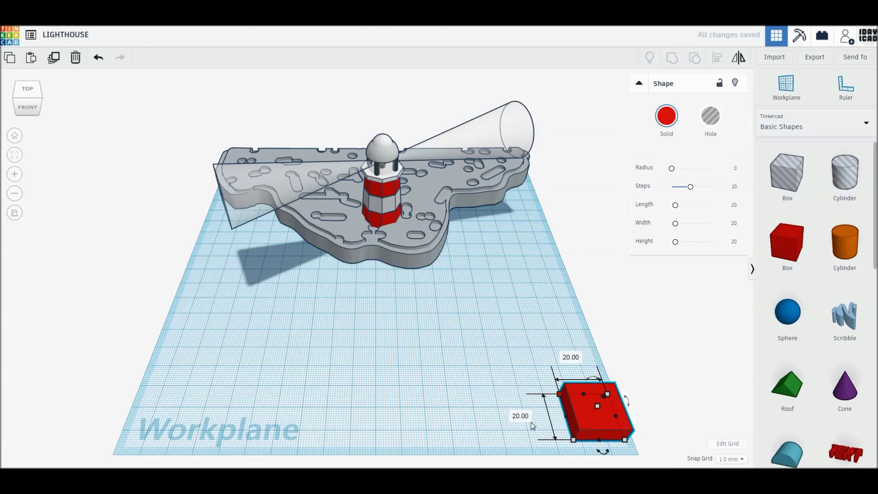
{"action": "left_click", "coordinate": [520, 414]}
{"action": "type", "text": "2"}
{"action": "key", "text": "Return"}
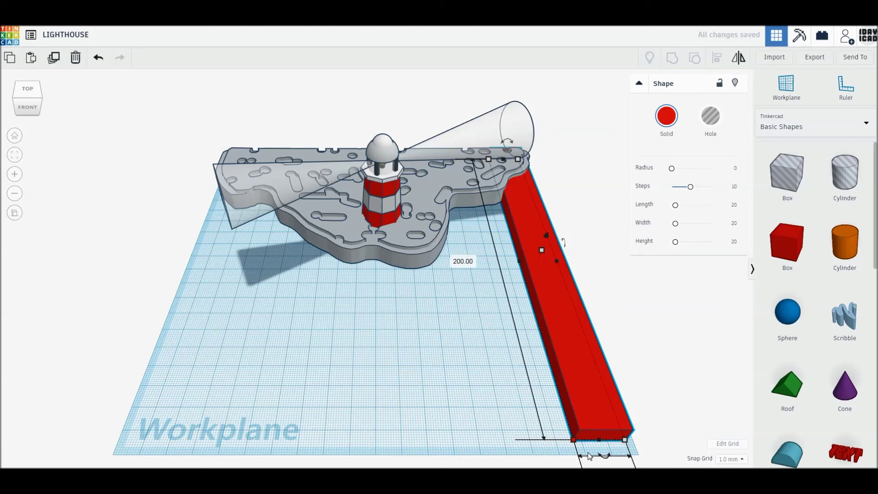
{"action": "left_click_drag", "start_coordinate": [582, 403], "coordinate": [550, 378]}
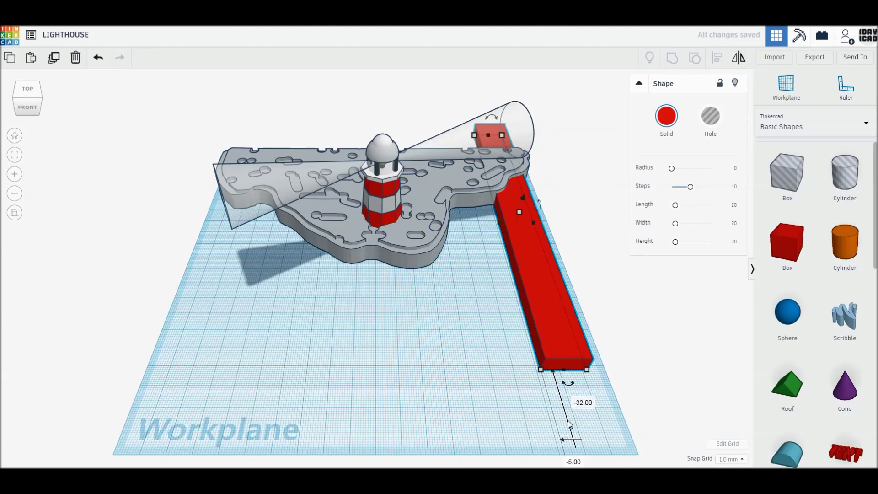
{"action": "left_click", "coordinate": [577, 409]}
{"action": "type", "text": "200"}
{"action": "key", "text": "Return"}
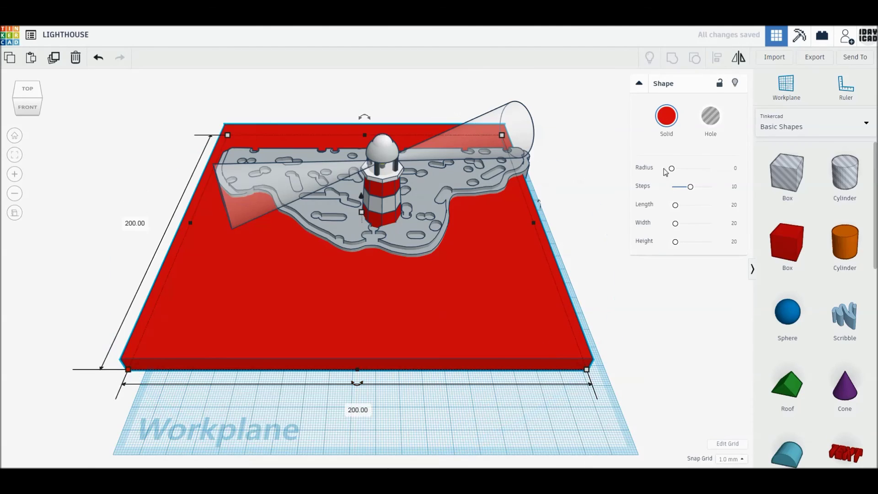
- Colour the slab dark blue and centre it under the island
{"action": "left_click", "coordinate": [666, 116]}
{"action": "left_click", "coordinate": [739, 216]}
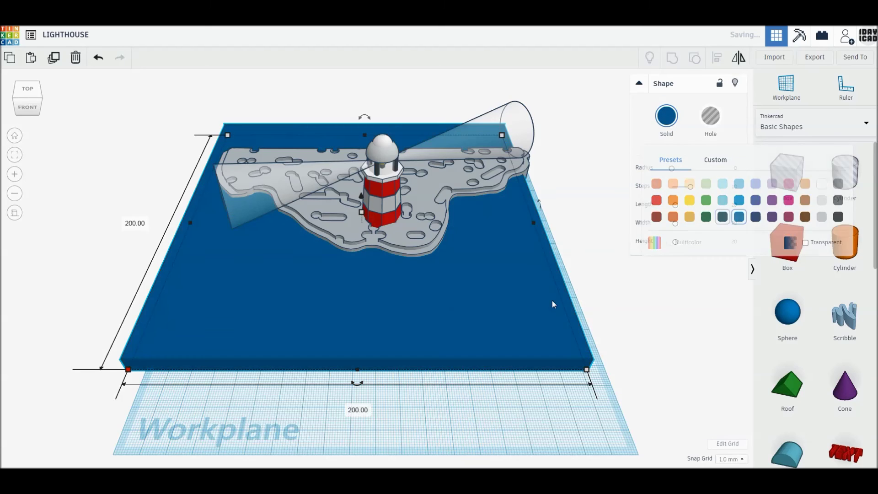
{"action": "left_click_drag", "start_coordinate": [511, 309], "coordinate": [546, 376]}
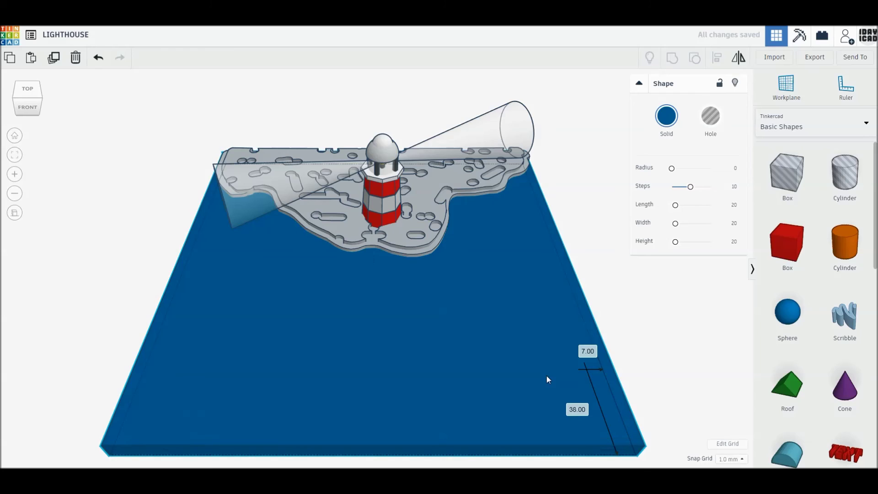
{"action": "left_click", "coordinate": [640, 361]}
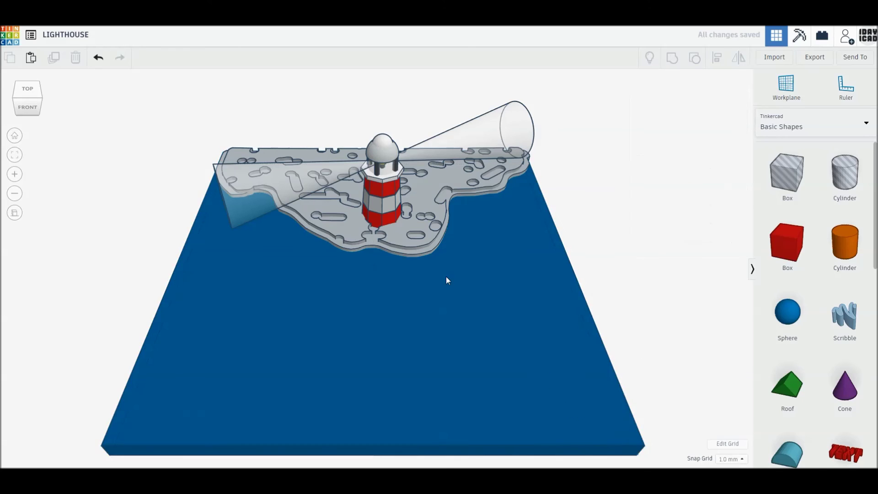
- Stretch the grey rock island forward to 148 mm deep
{"action": "left_click", "coordinate": [417, 240]}
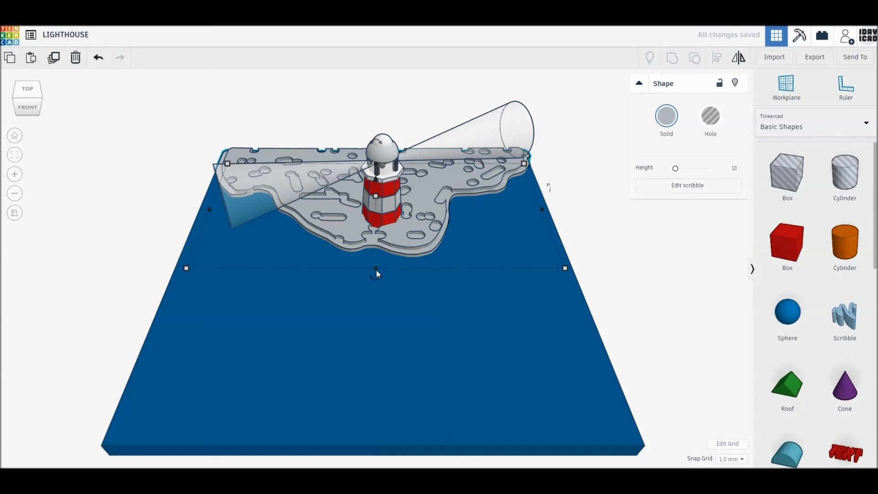
{"action": "left_click_drag", "start_coordinate": [375, 268], "coordinate": [376, 370]}
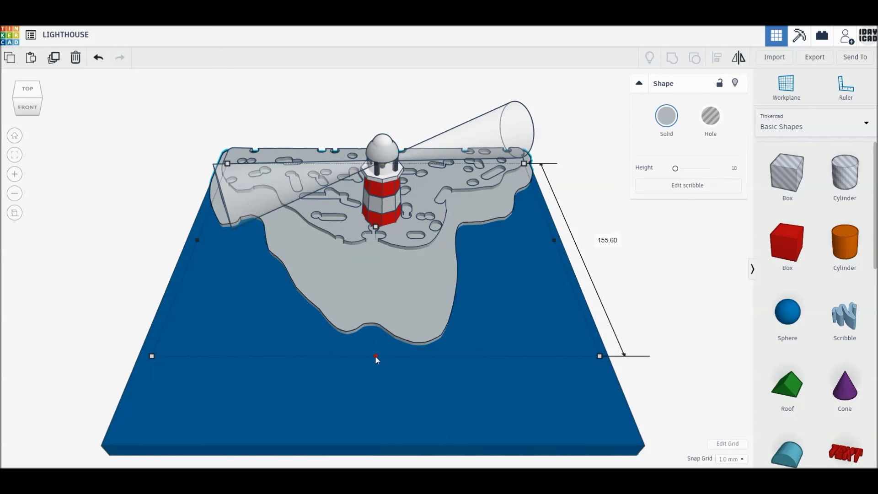
{"action": "left_click", "coordinate": [611, 238]}
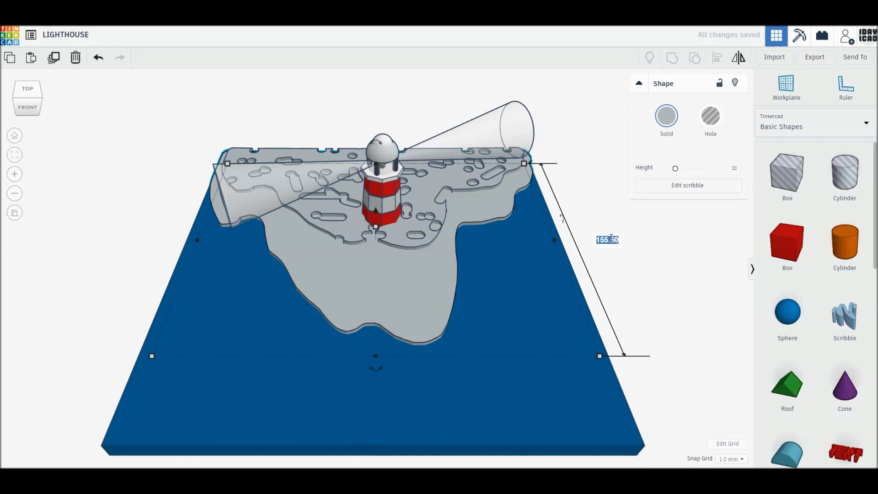
{"action": "type", "text": "100"}
{"action": "key", "text": "Return"}
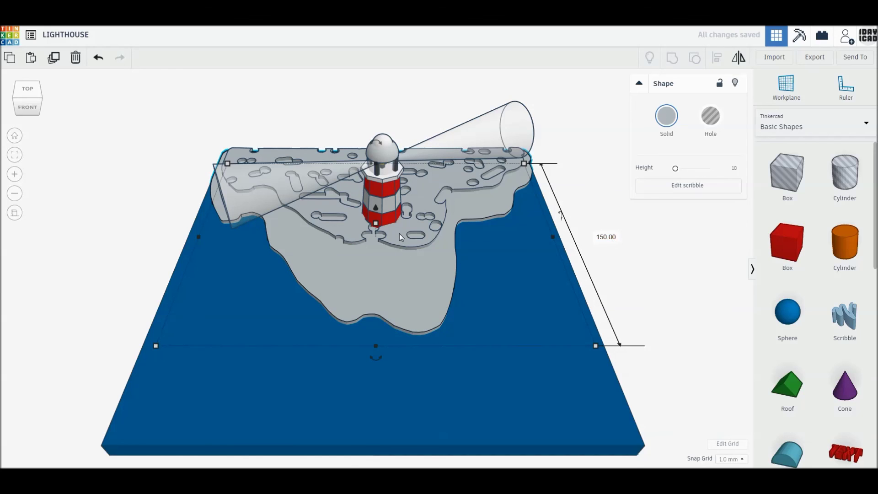
{"action": "left_click_drag", "start_coordinate": [376, 263], "coordinate": [382, 340]}
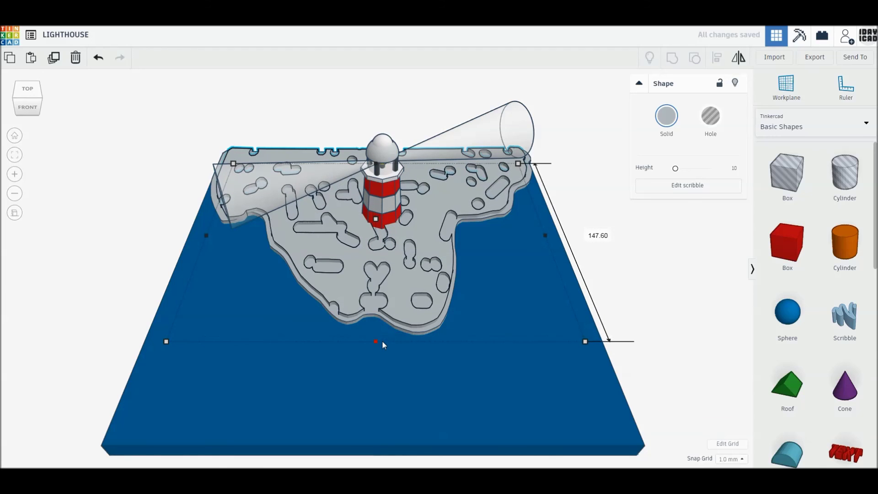
{"action": "left_click", "coordinate": [596, 236]}
{"action": "type", "text": "148"}
{"action": "key", "text": "Return"}
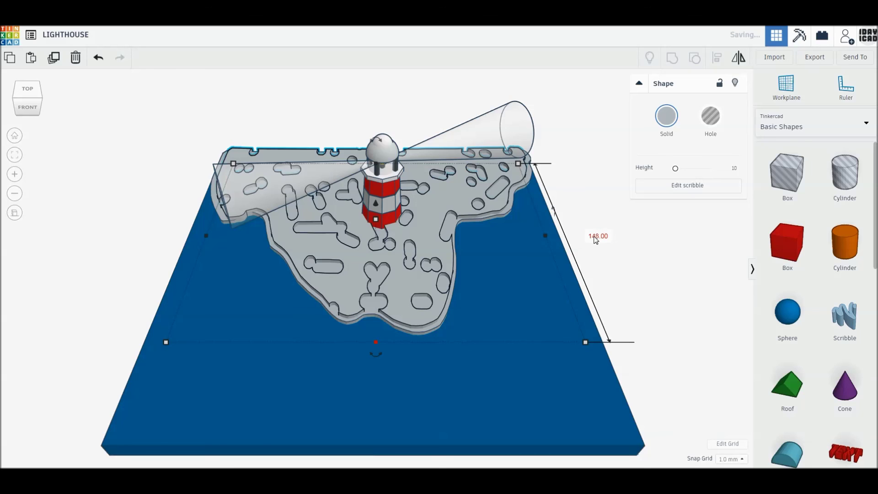
- Select the lighthouse and cones from the front view and slide them forward onto the island
{"action": "left_click", "coordinate": [28, 108]}
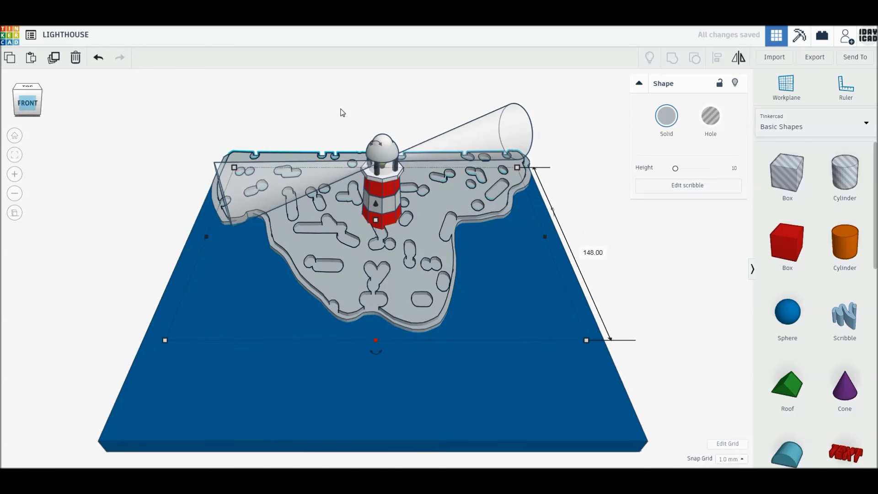
{"action": "left_click_drag", "start_coordinate": [158, 124], "coordinate": [534, 235]}
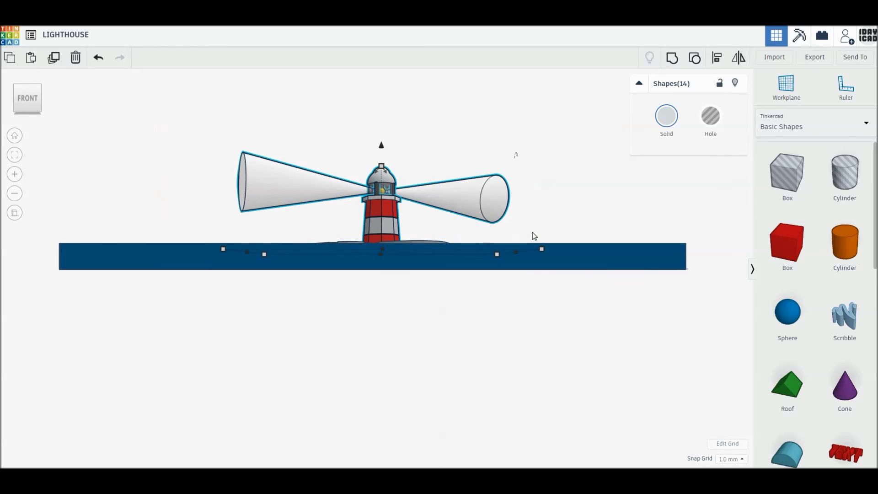
{"action": "left_click_drag", "start_coordinate": [97, 104], "coordinate": [539, 235]}
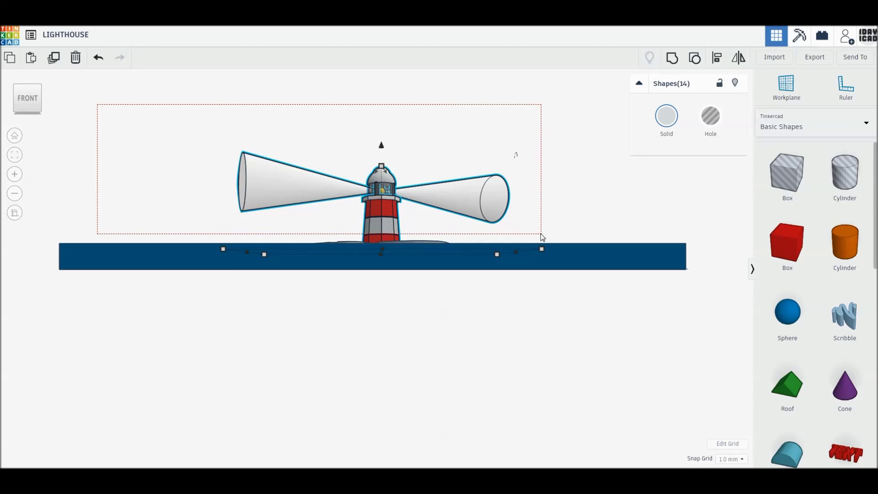
{"action": "left_click_drag", "start_coordinate": [540, 235], "coordinate": [540, 234]}
{"action": "left_click", "coordinate": [14, 137]}
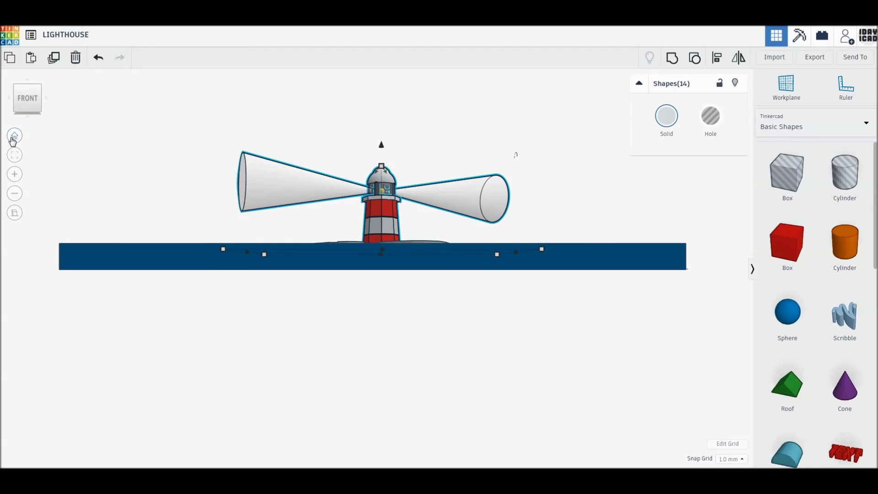
{"action": "mouse_move", "coordinate": [390, 212]}
{"action": "left_mouse_down"}
{"action": "mouse_move", "coordinate": [386, 284]}
{"action": "mouse_move", "coordinate": [395, 278]}
{"action": "mouse_move", "coordinate": [384, 274]}
{"action": "left_mouse_up"}
{"action": "left_click", "coordinate": [655, 275]}
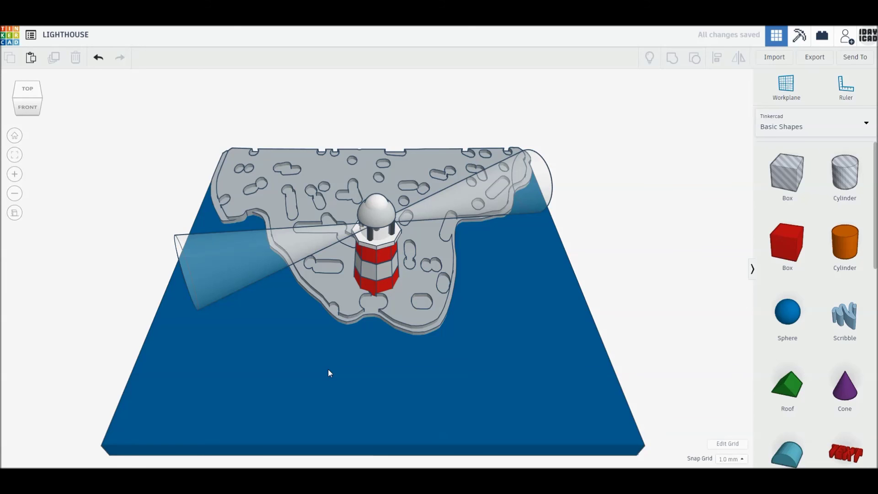
- Zoom in on the finished lighthouse scene and orbit to a lower viewing angle
{"action": "scroll", "coordinate": [327, 373], "scroll_direction": "down", "scroll_amount": 2}
{"action": "scroll", "coordinate": [357, 380], "scroll_direction": "up", "scroll_amount": 1}
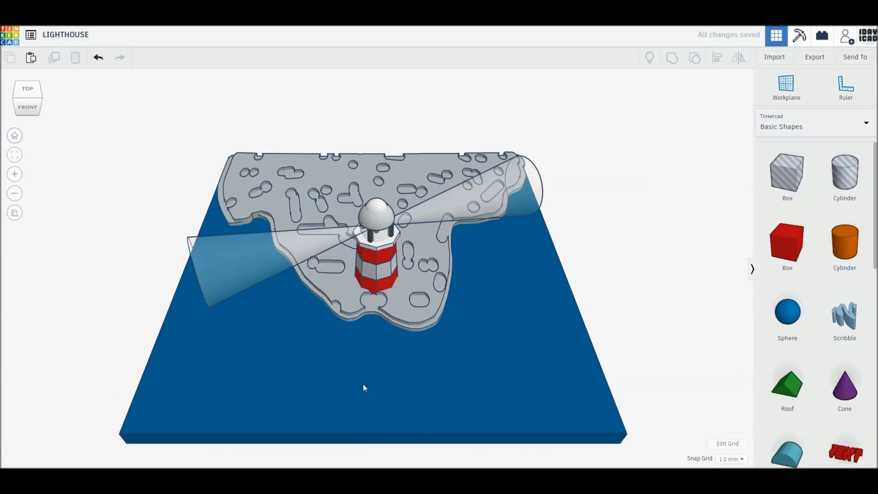
{"action": "scroll", "coordinate": [363, 383], "scroll_direction": "up", "scroll_amount": 1}
{"action": "scroll", "coordinate": [363, 383], "scroll_direction": "up", "scroll_amount": 1}
{"action": "scroll", "coordinate": [363, 383], "scroll_direction": "up", "scroll_amount": 1}
{"action": "mouse_move", "coordinate": [363, 383]}
{"action": "right_mouse_down"}
{"action": "mouse_move", "coordinate": [363, 336]}
{"action": "mouse_move", "coordinate": [364, 399]}
{"action": "right_mouse_up"}
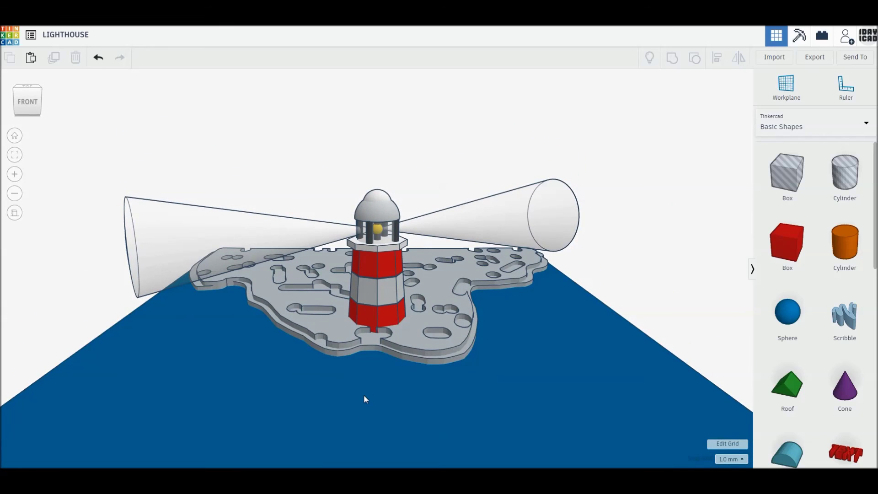